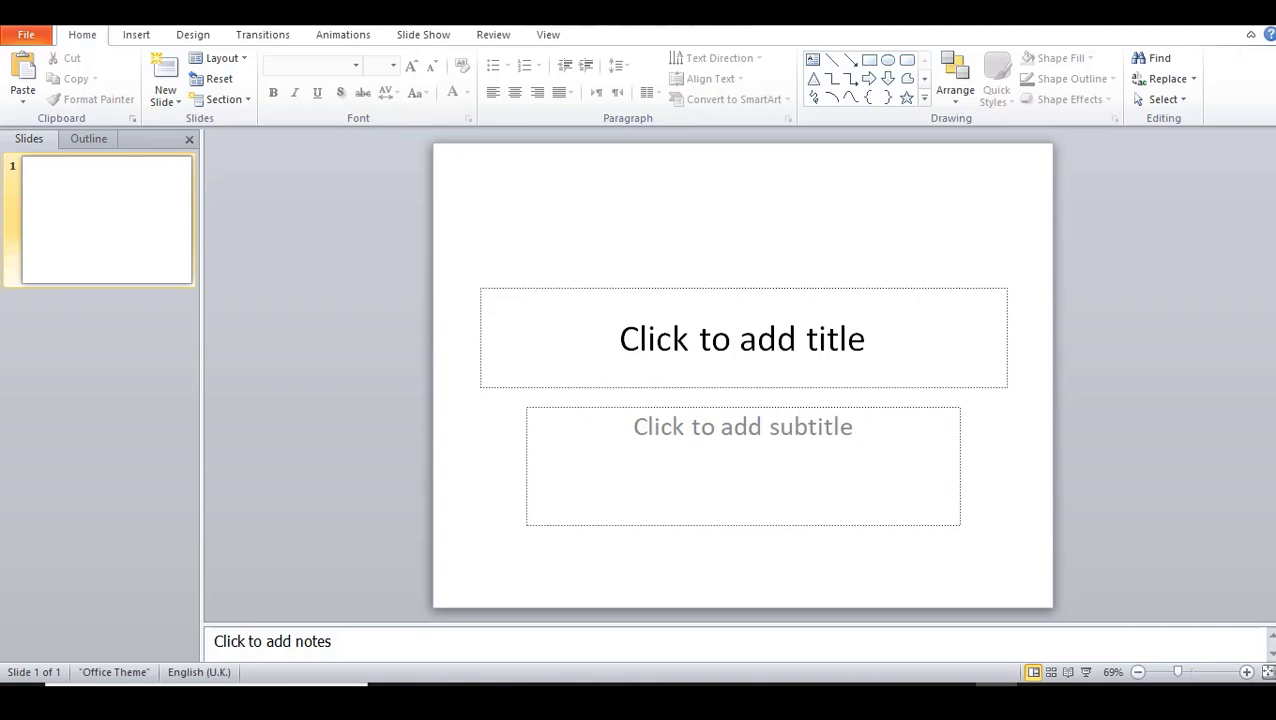
Bring up the Save As dialog with Ctrl+S and cancel it without saving.
{"action": "key", "text": "ctrl+s"}
{"action": "key", "text": "Escape"}
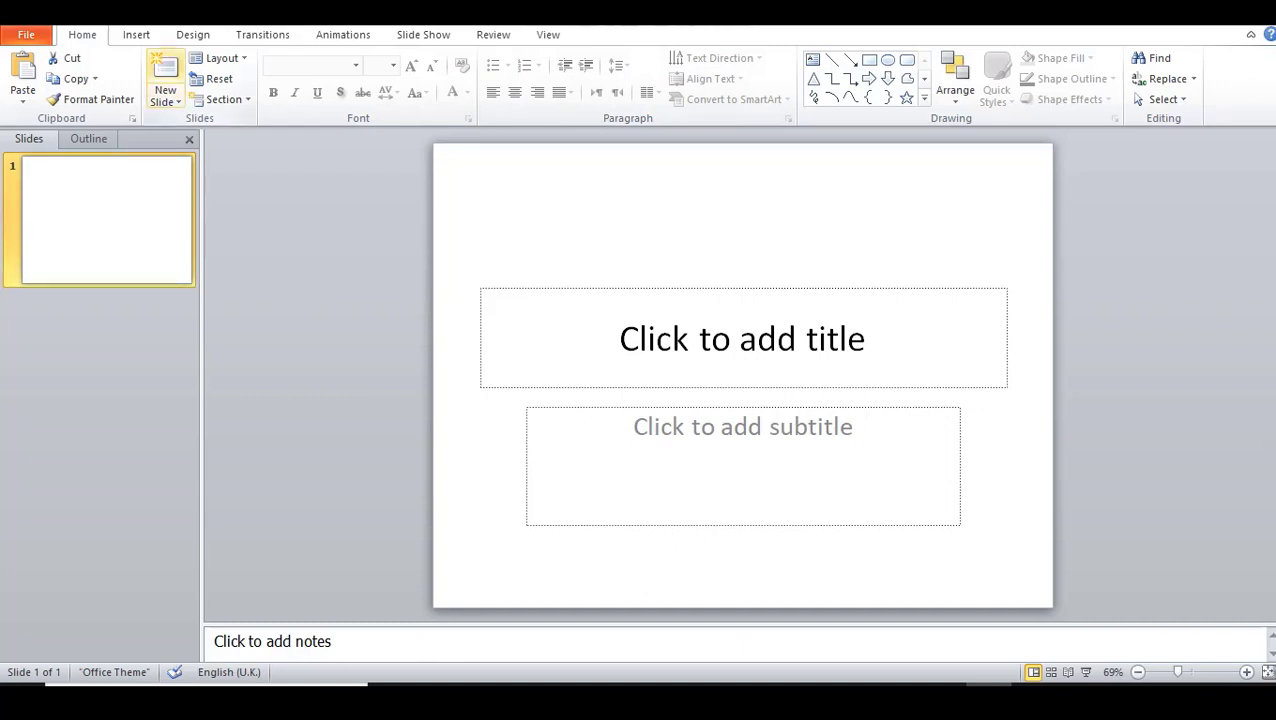
Add three new slides and show the available slide layouts.
{"action": "left_click", "coordinate": [165, 70]}
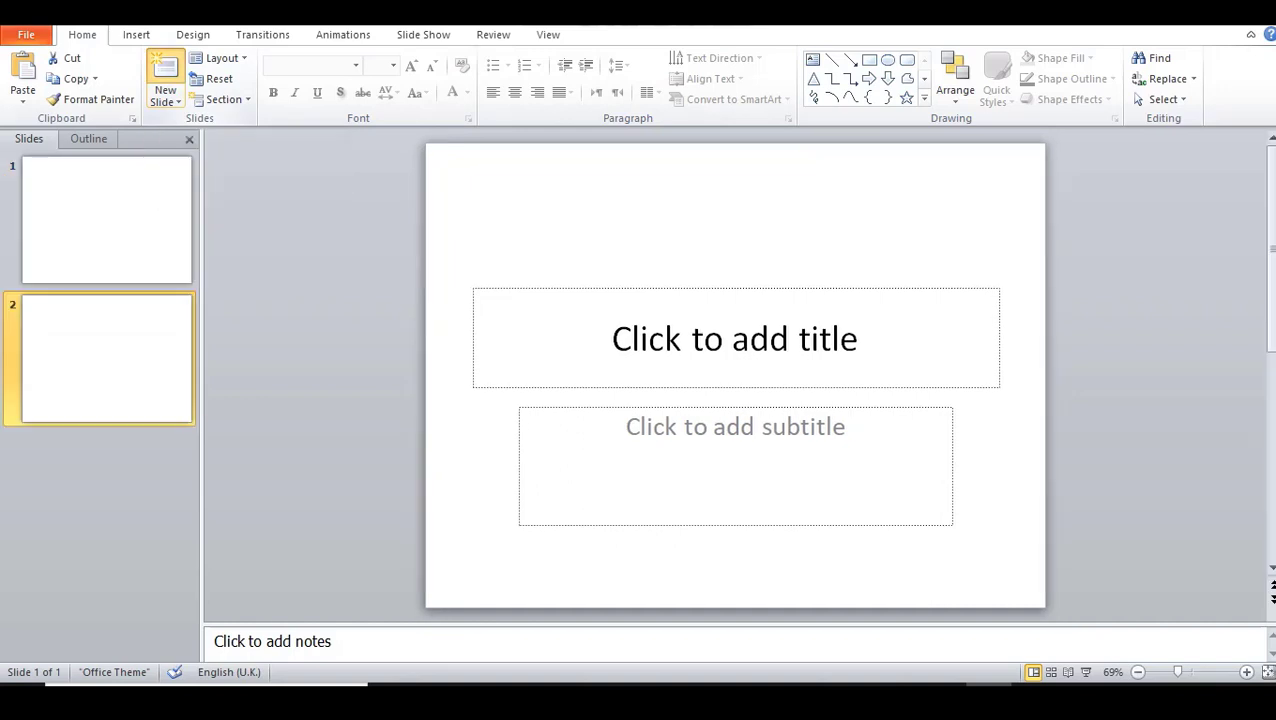
{"action": "left_click", "coordinate": [165, 70]}
{"action": "left_click", "coordinate": [165, 70]}
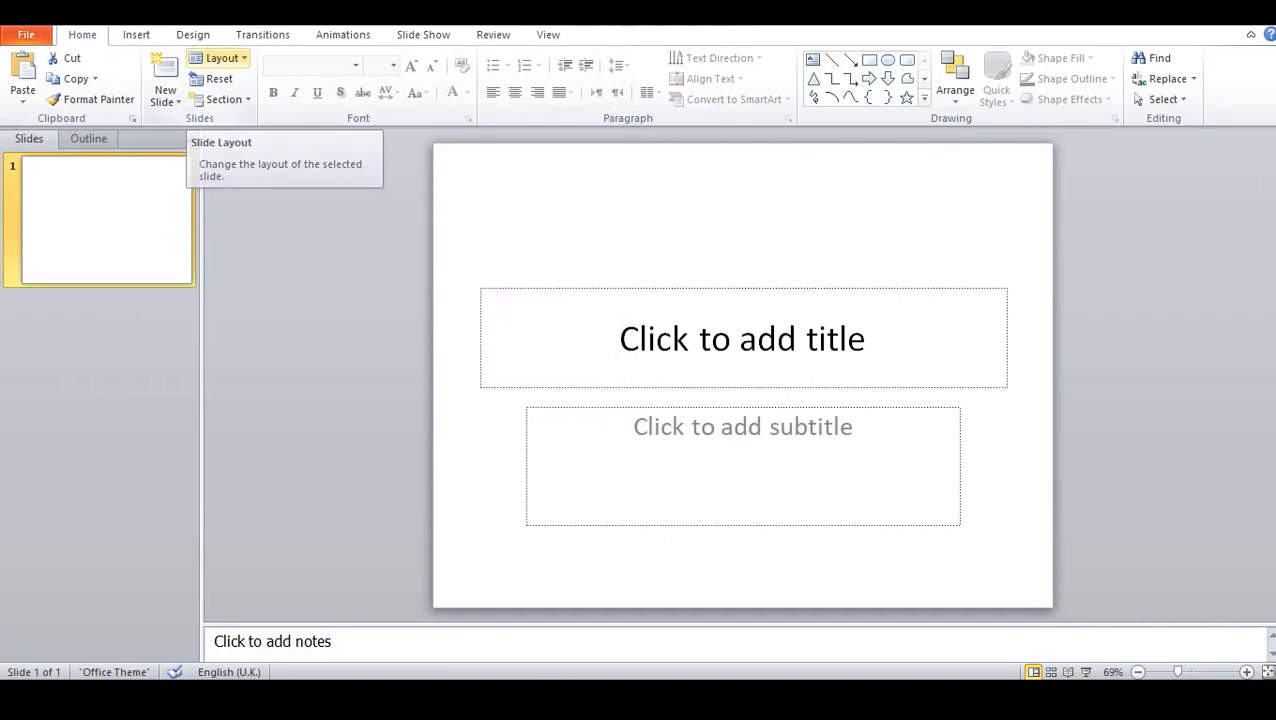
{"action": "left_click", "coordinate": [220, 58]}
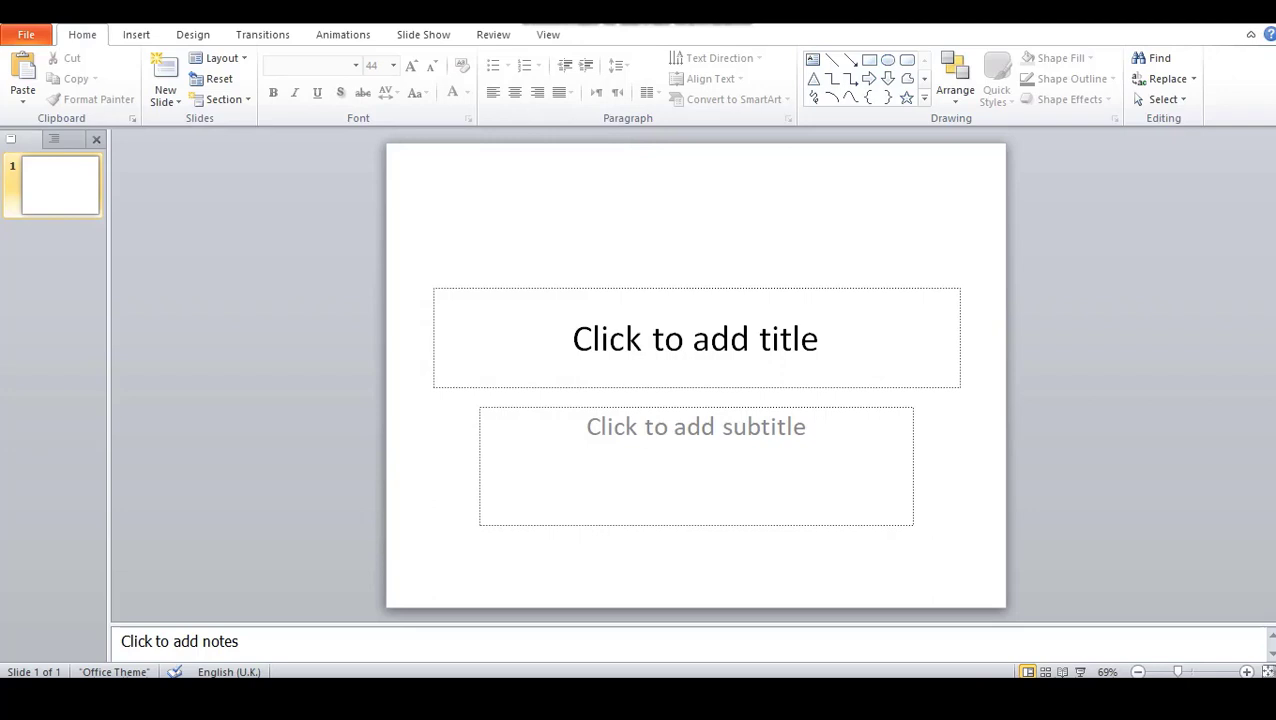
Paste 'Animals' into the title and make it bold, italic and underlined.
{"action": "left_click", "coordinate": [695, 338]}
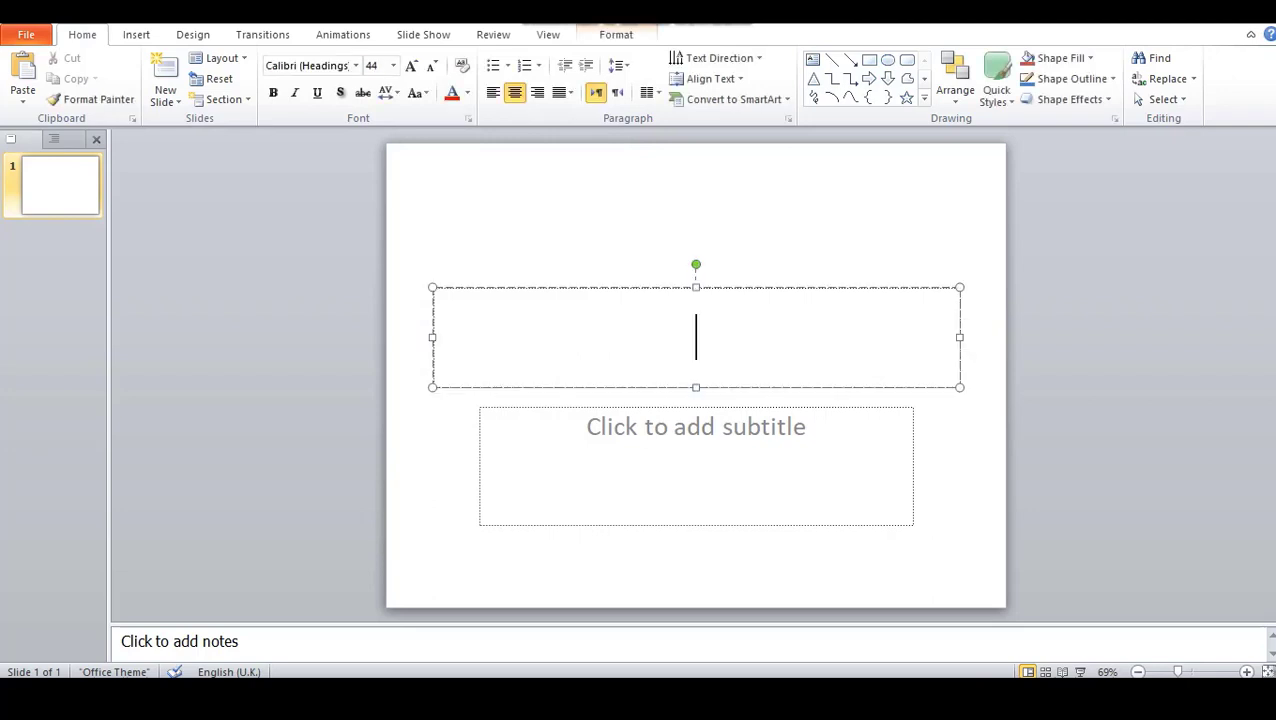
{"action": "type", "text": "Animals"}
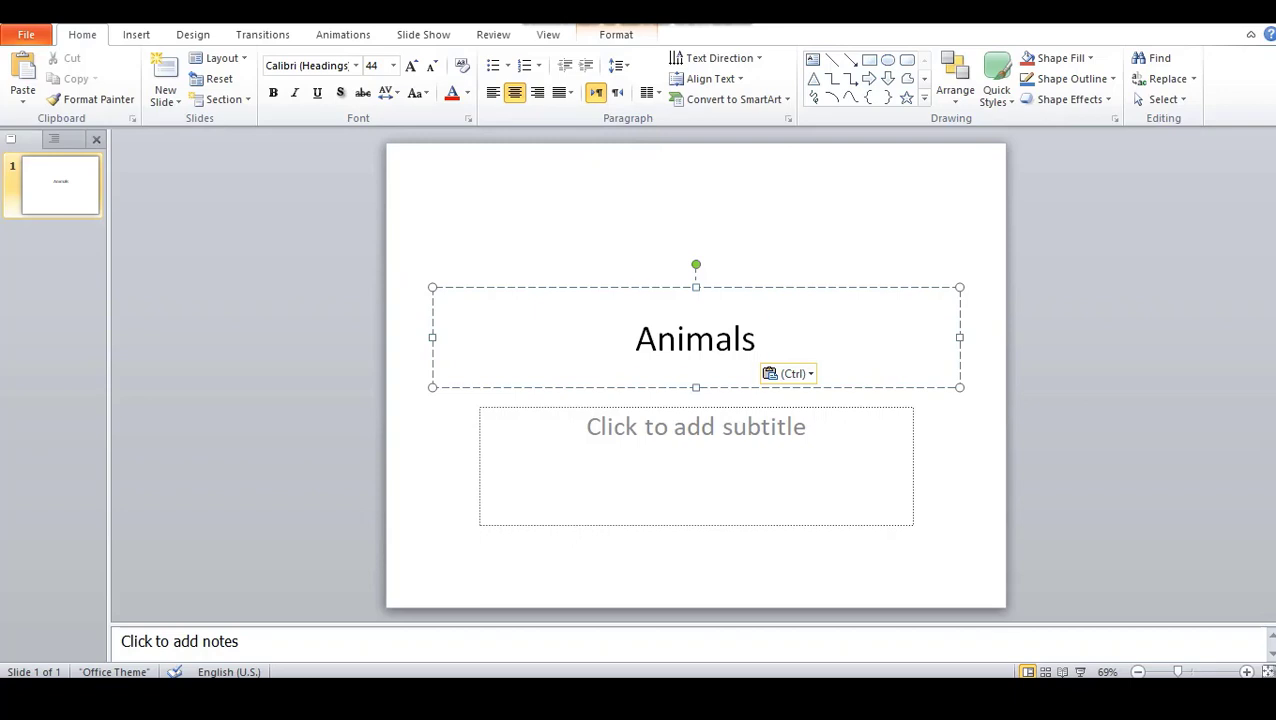
{"action": "double_click", "coordinate": [695, 338]}
{"action": "key", "text": "ctrl+b"}
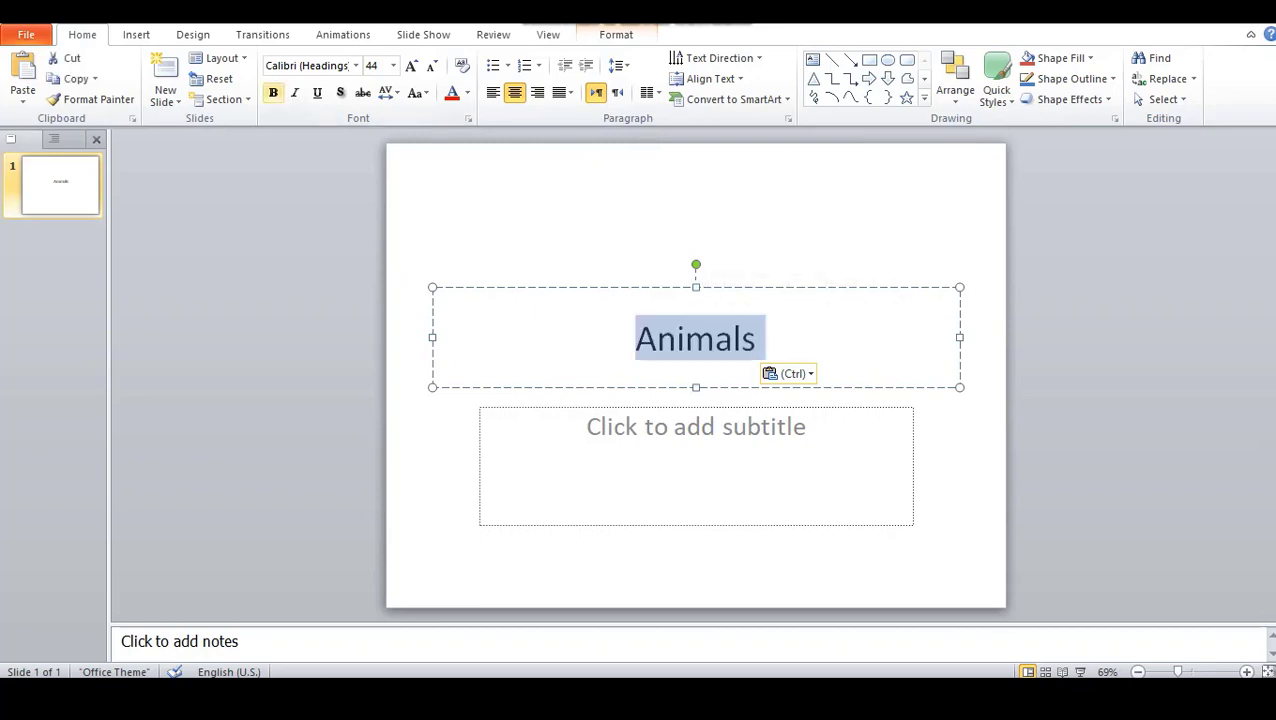
{"action": "left_click", "coordinate": [273, 92]}
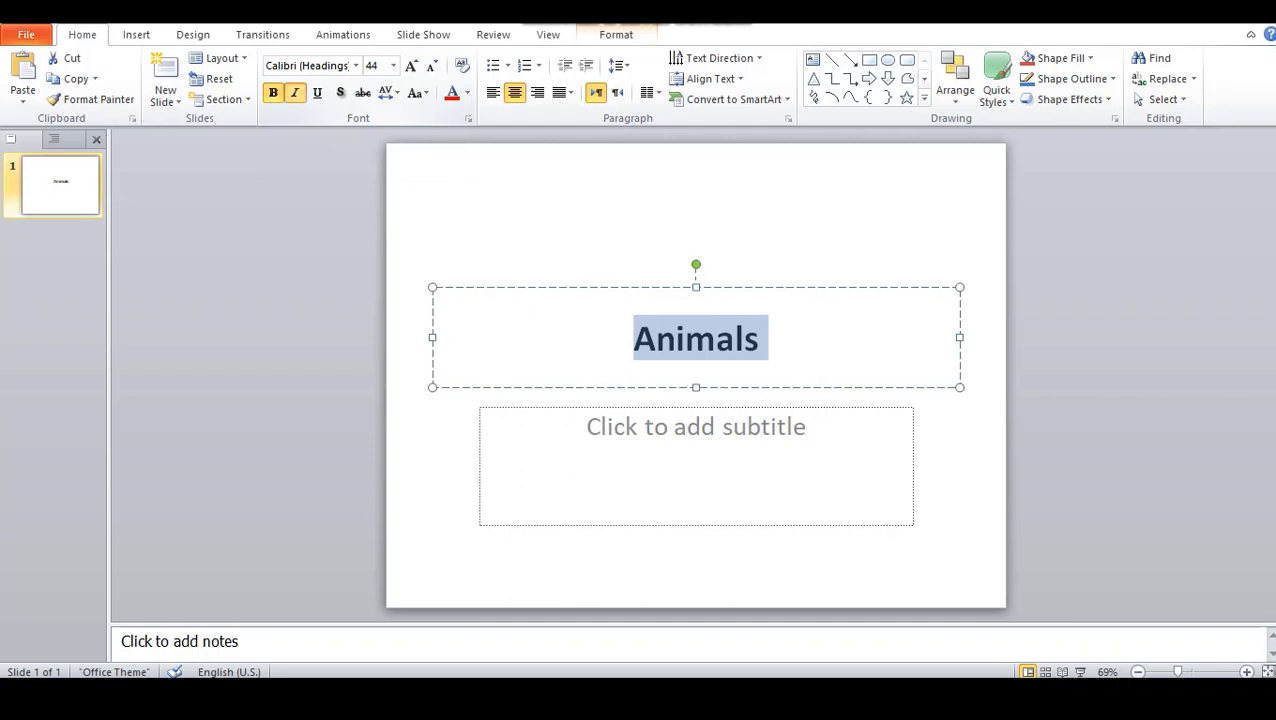
{"action": "left_click", "coordinate": [295, 92]}
{"action": "left_click", "coordinate": [317, 92]}
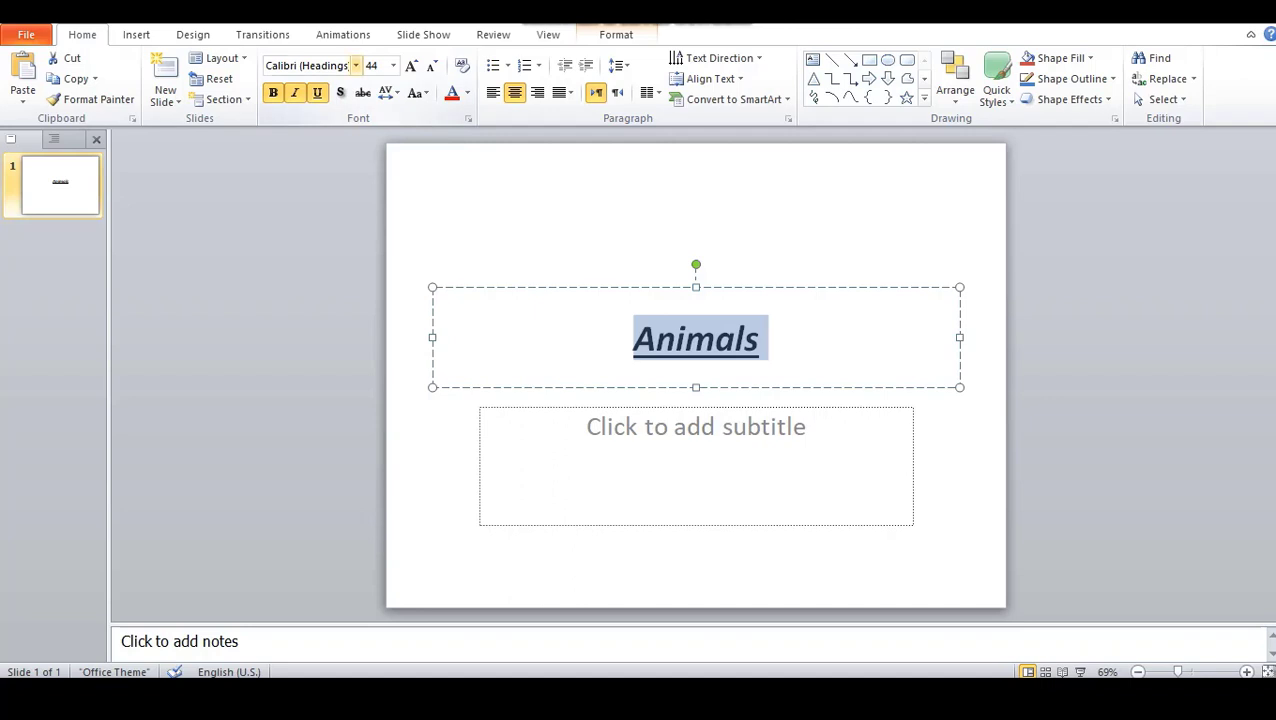
{"action": "left_click", "coordinate": [355, 65]}
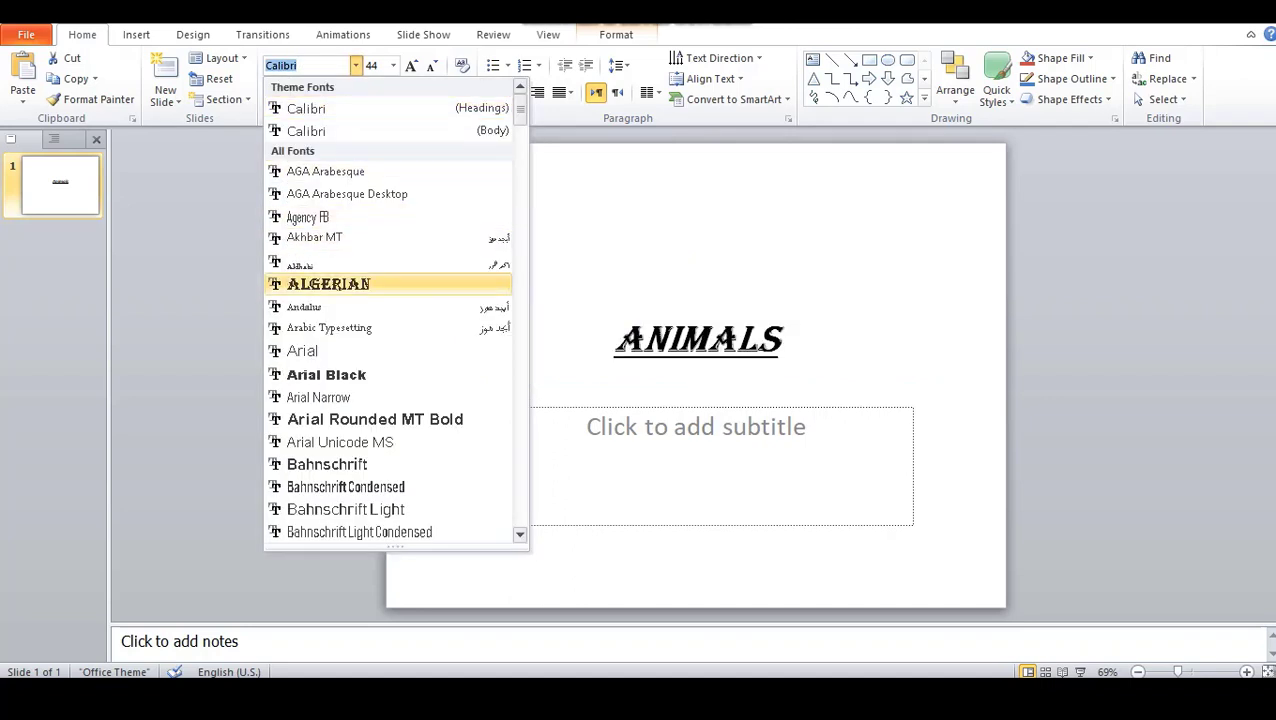
Set the Animals title in the Algerian font with a text shadow.
{"action": "left_click", "coordinate": [330, 284]}
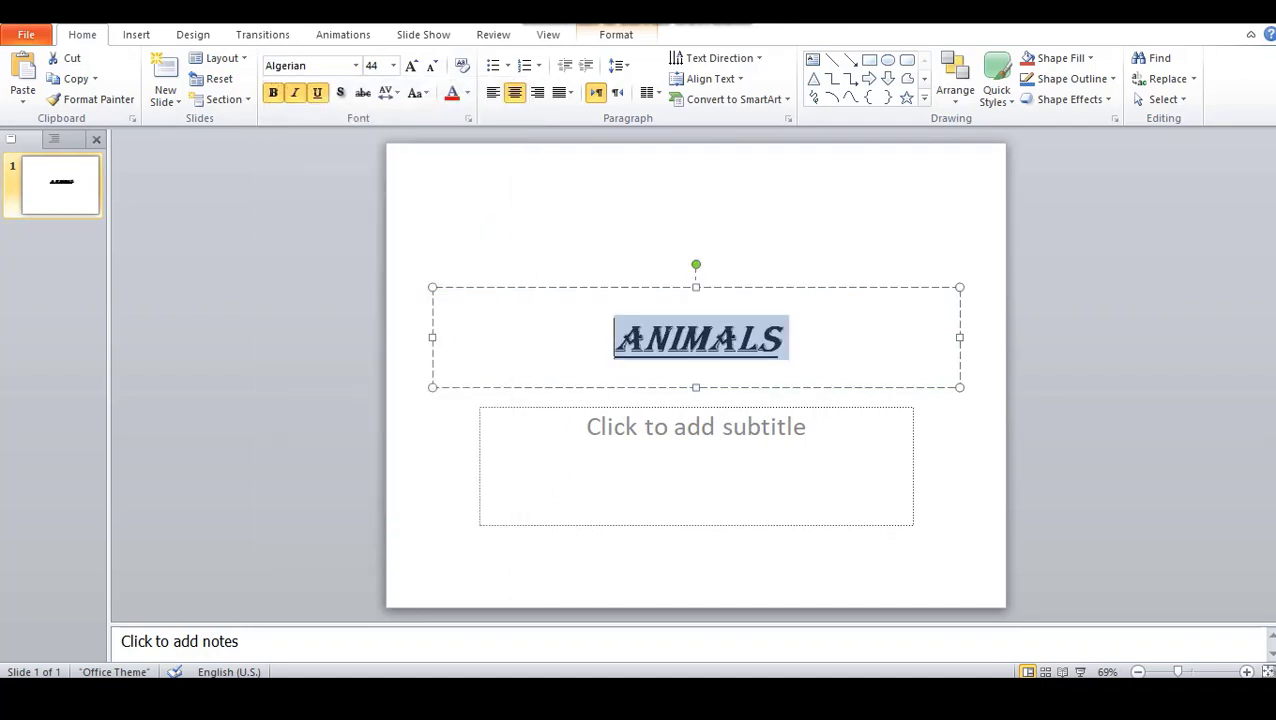
{"action": "scroll", "coordinate": [688, 375], "scroll_direction": "up", "scroll_amount": 5}
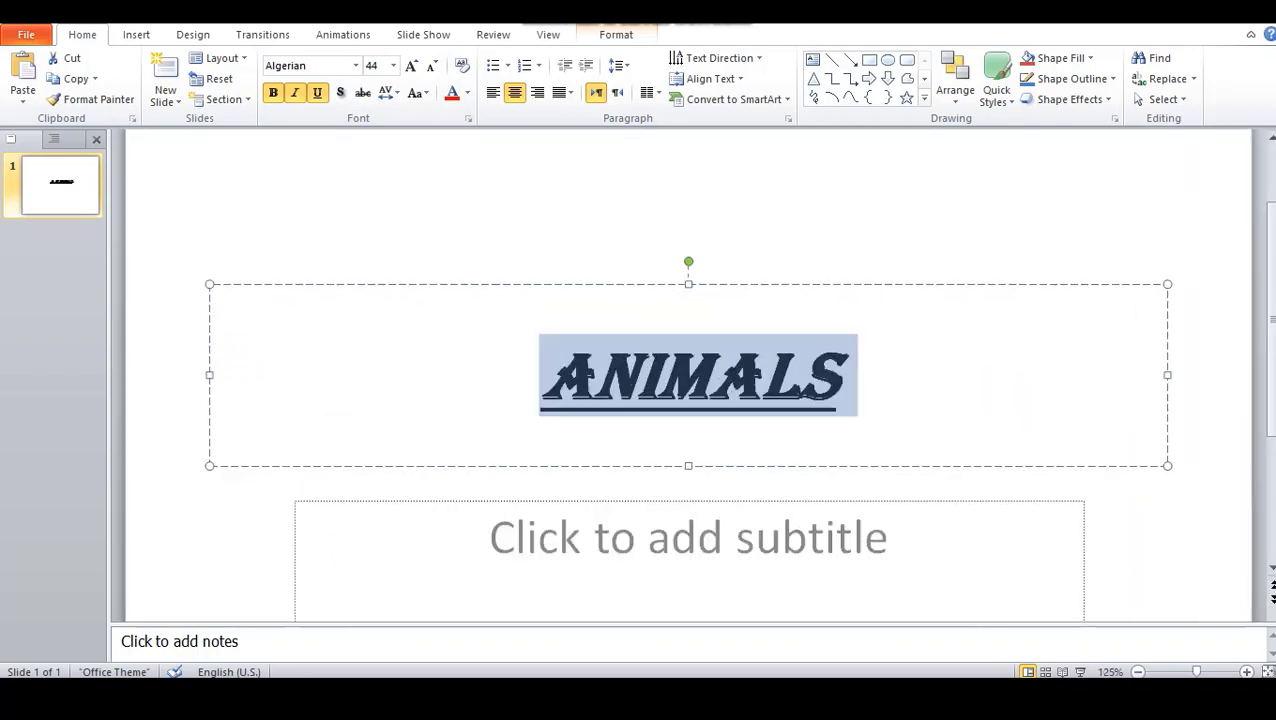
{"action": "left_click", "coordinate": [340, 92]}
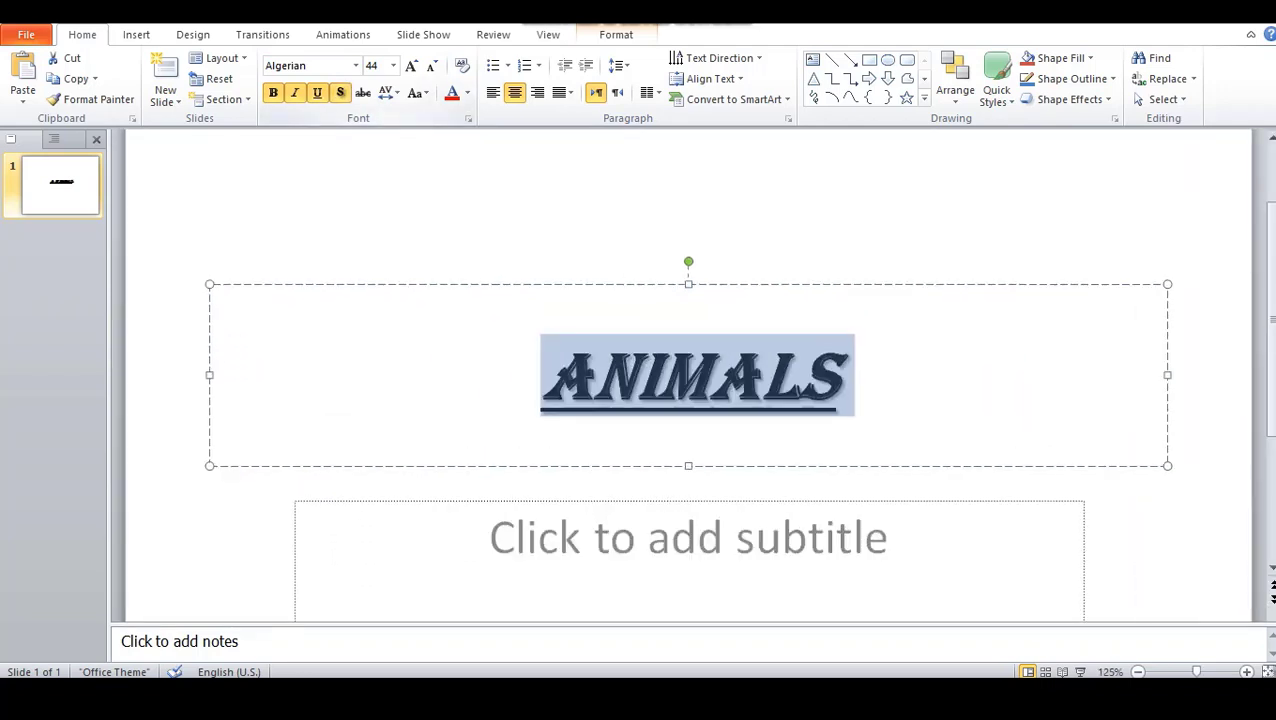
{"action": "left_click", "coordinate": [838, 375]}
{"action": "scroll", "coordinate": [838, 375], "scroll_direction": "up", "scroll_amount": 5}
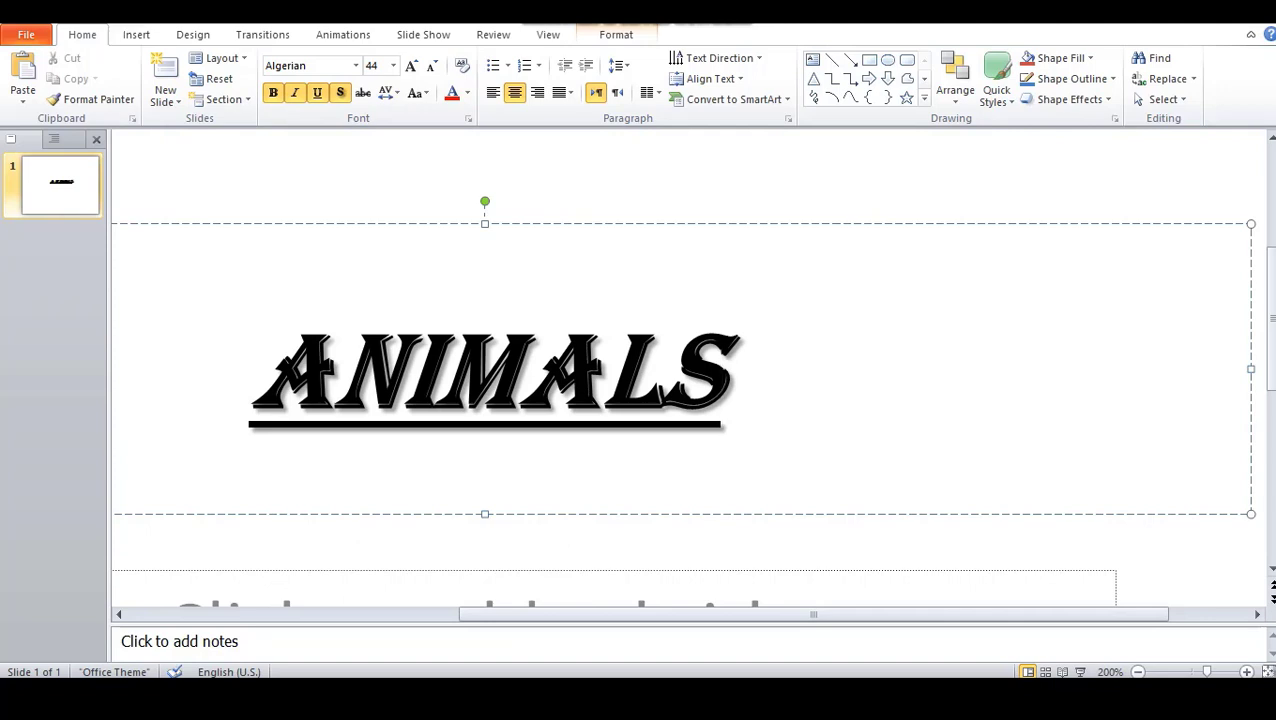
{"action": "key", "text": "ctrl+a"}
{"action": "left_click", "coordinate": [720, 372]}
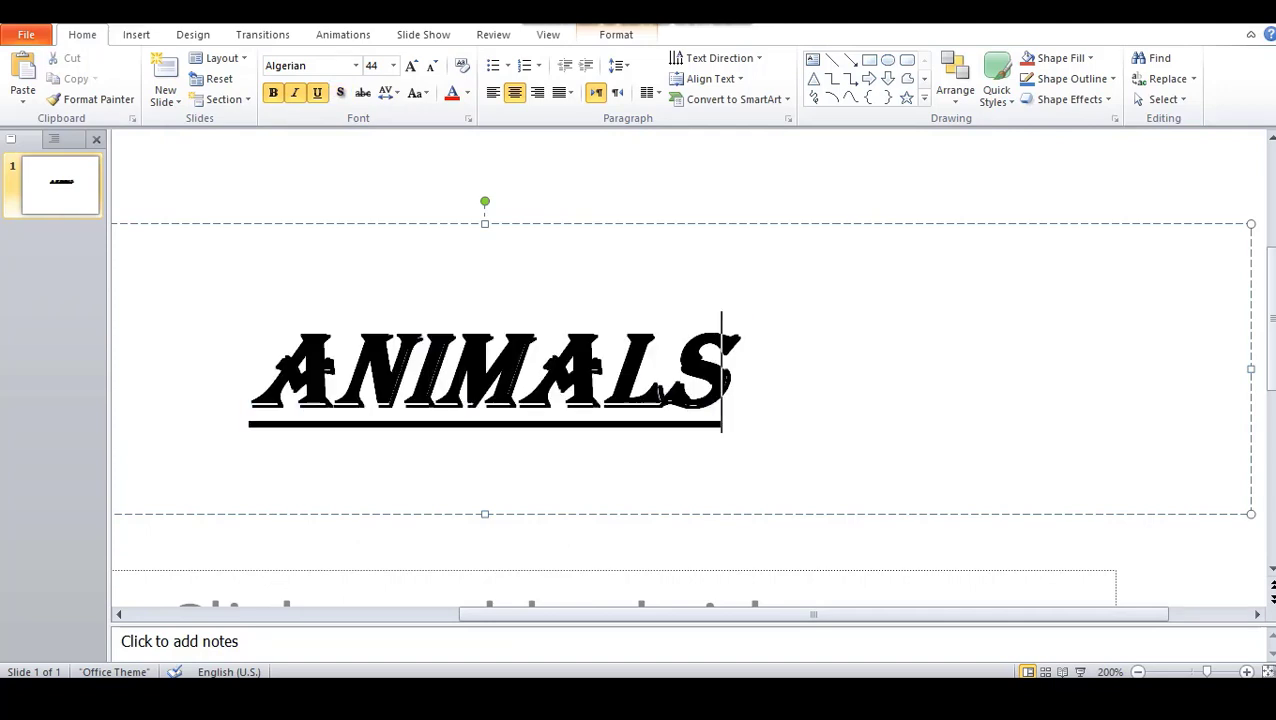
{"action": "scroll", "coordinate": [690, 375], "scroll_direction": "down", "scroll_amount": 5}
{"action": "scroll", "coordinate": [690, 375], "scroll_direction": "down", "scroll_amount": 7}
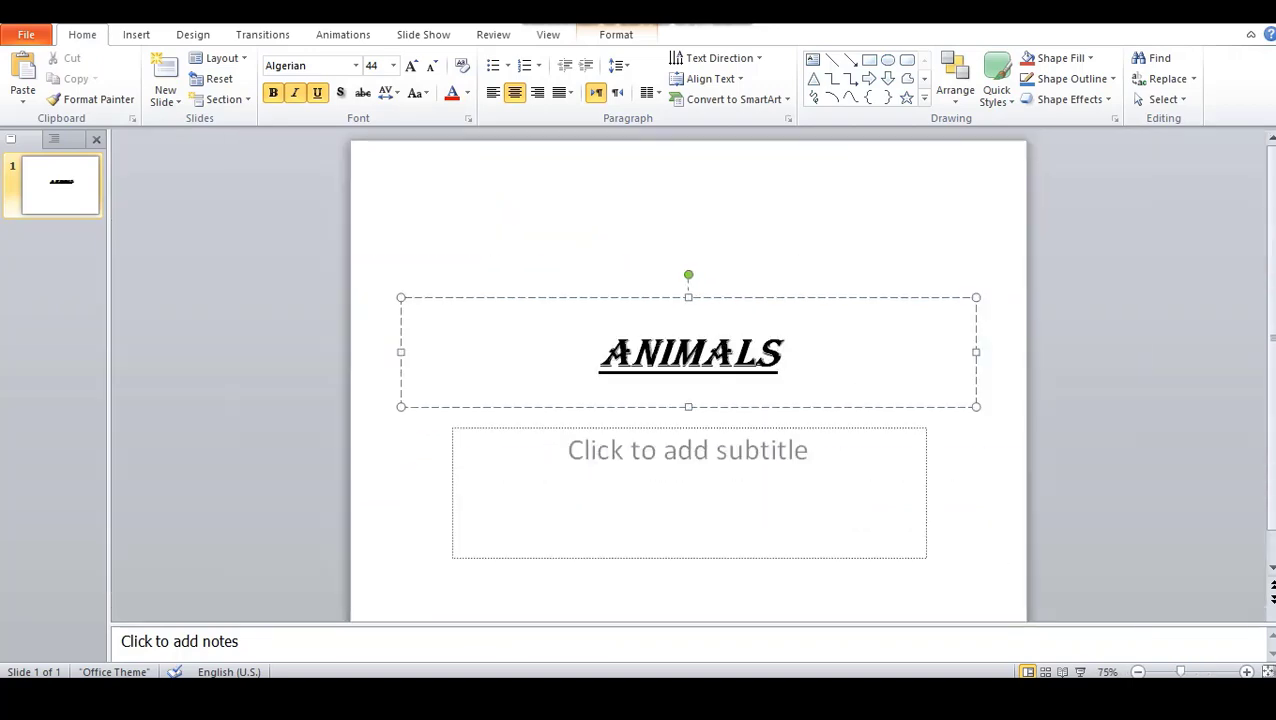
{"action": "key", "text": "ctrl+a"}
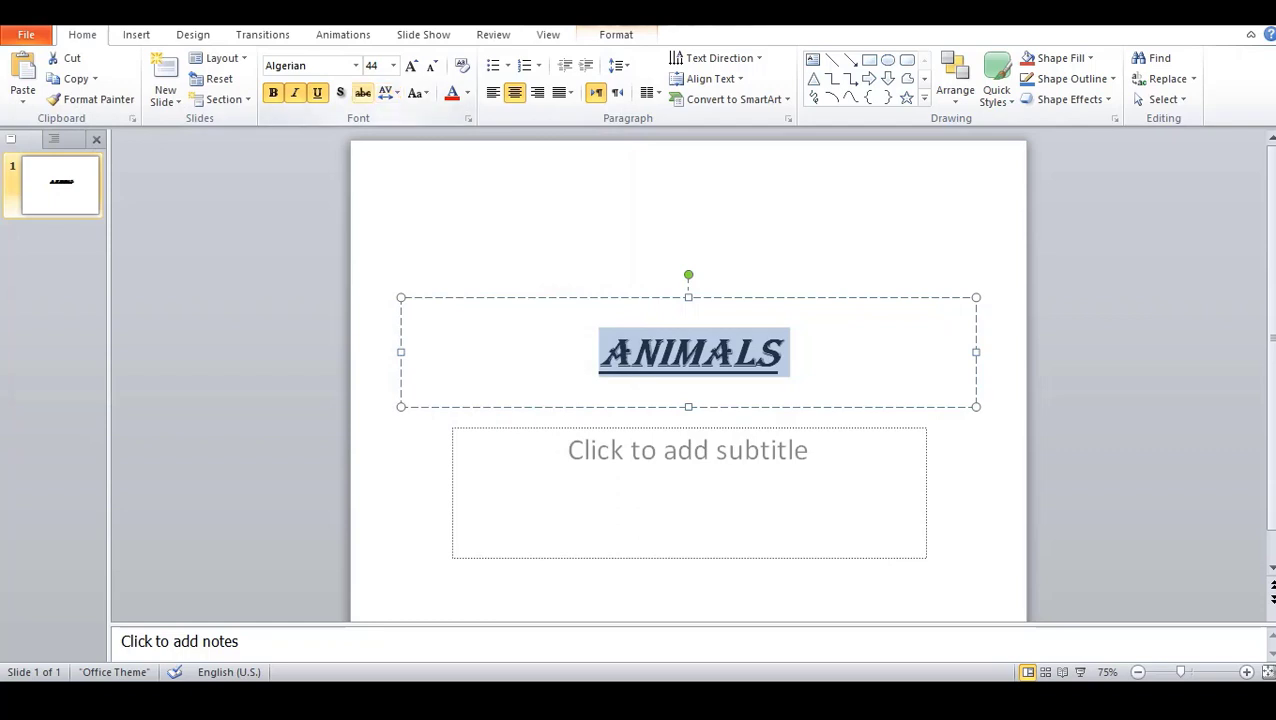
Toggle strikethrough on and off on the title, then open the More Spacing character spacing settings.
{"action": "left_click", "coordinate": [362, 92]}
{"action": "left_click", "coordinate": [362, 92]}
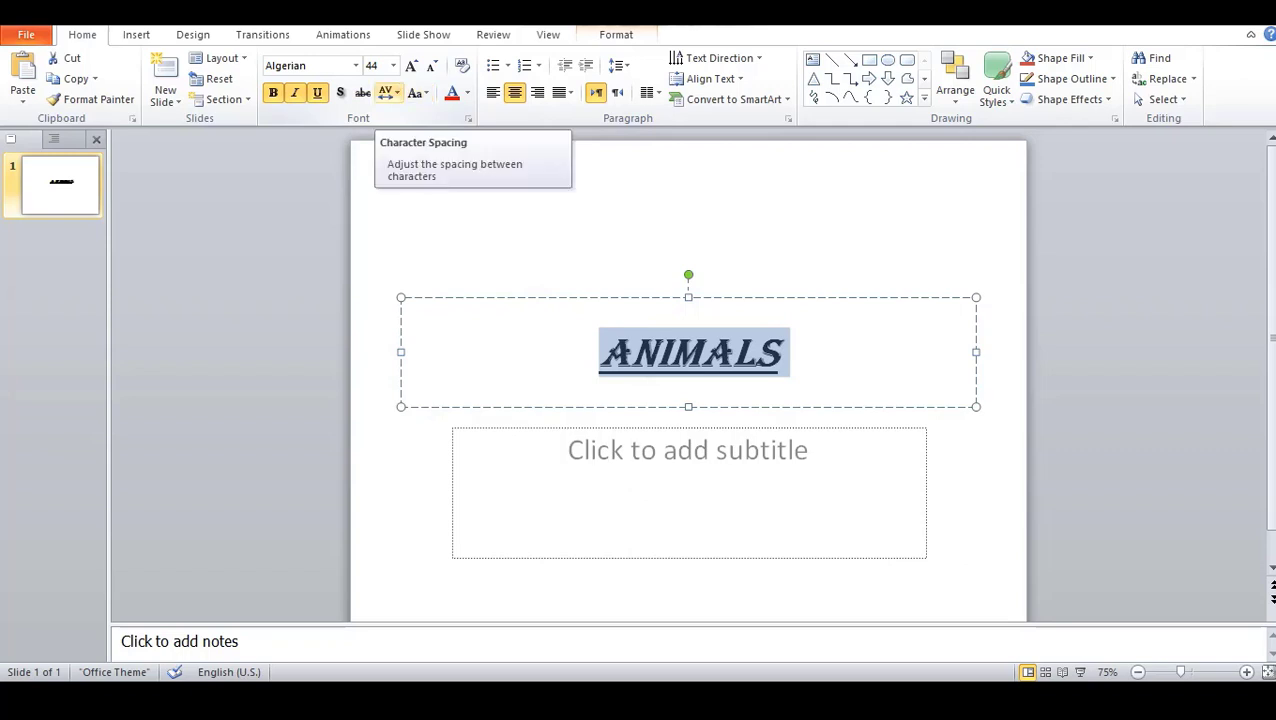
{"action": "left_click", "coordinate": [389, 92]}
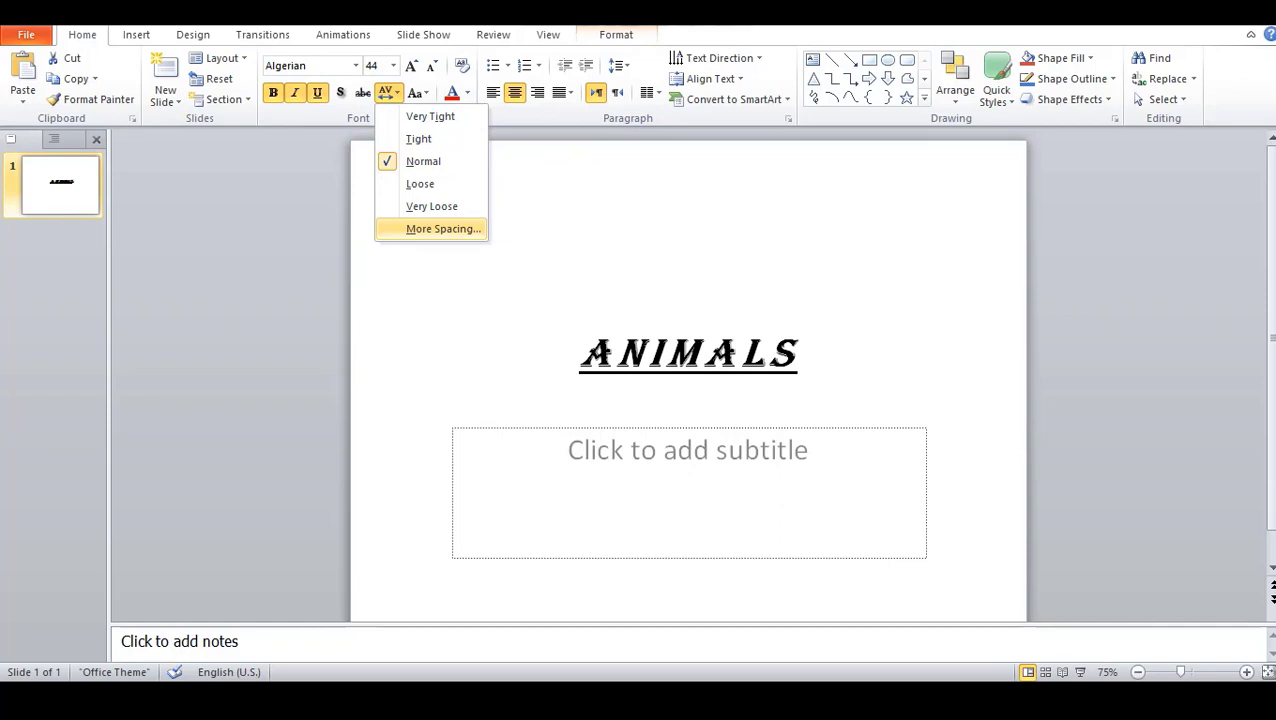
{"action": "left_click", "coordinate": [443, 229]}
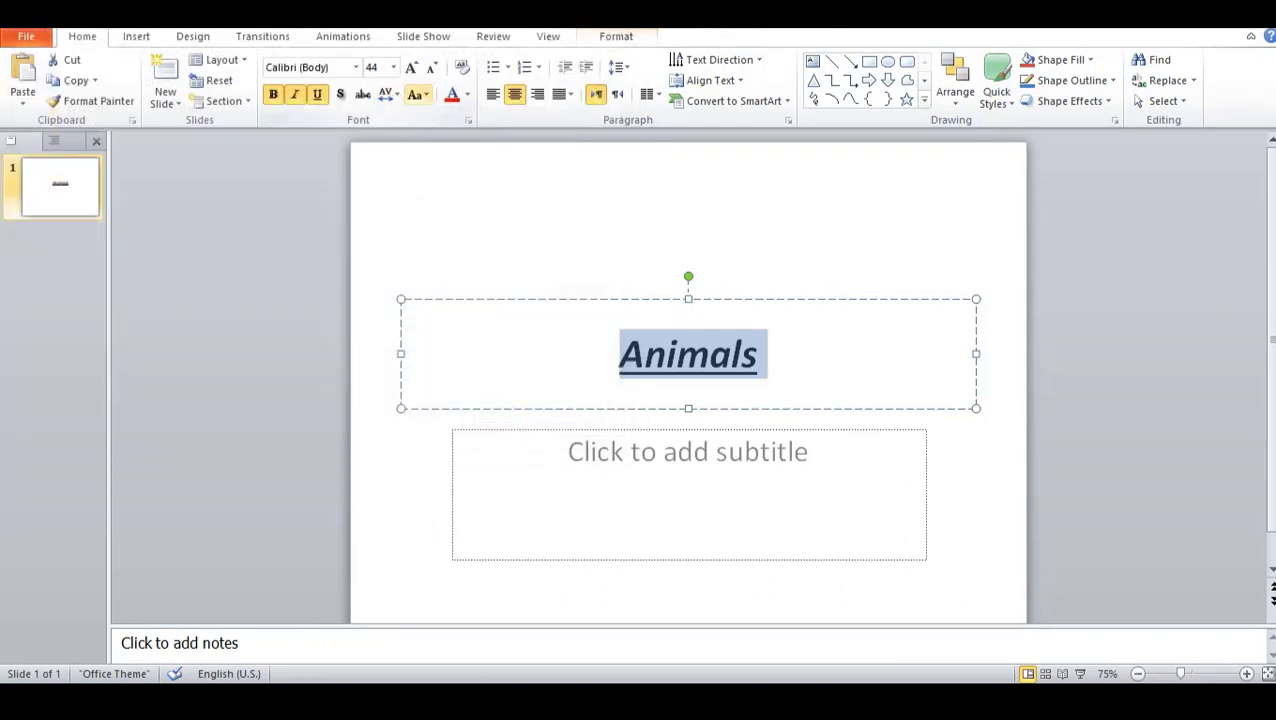
Look at the Change Case options, then clear all formatting from the Animals title.
{"action": "left_click", "coordinate": [415, 94]}
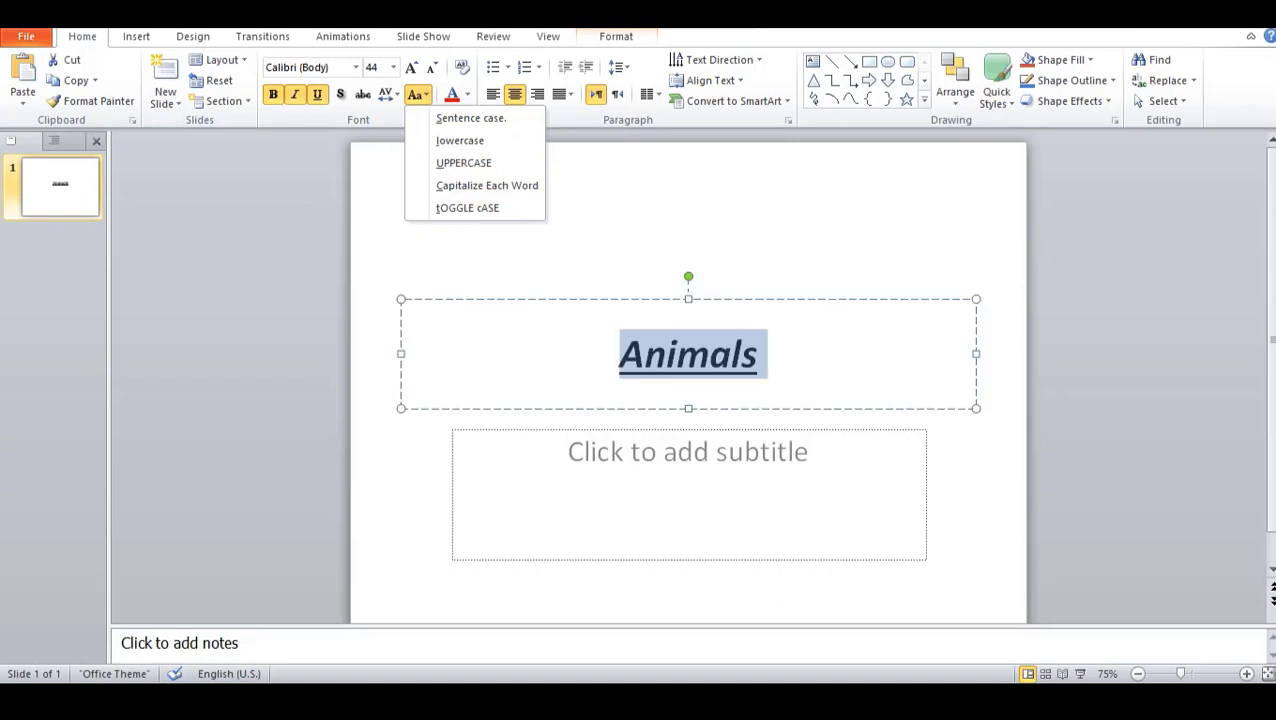
{"action": "left_click", "coordinate": [461, 66]}
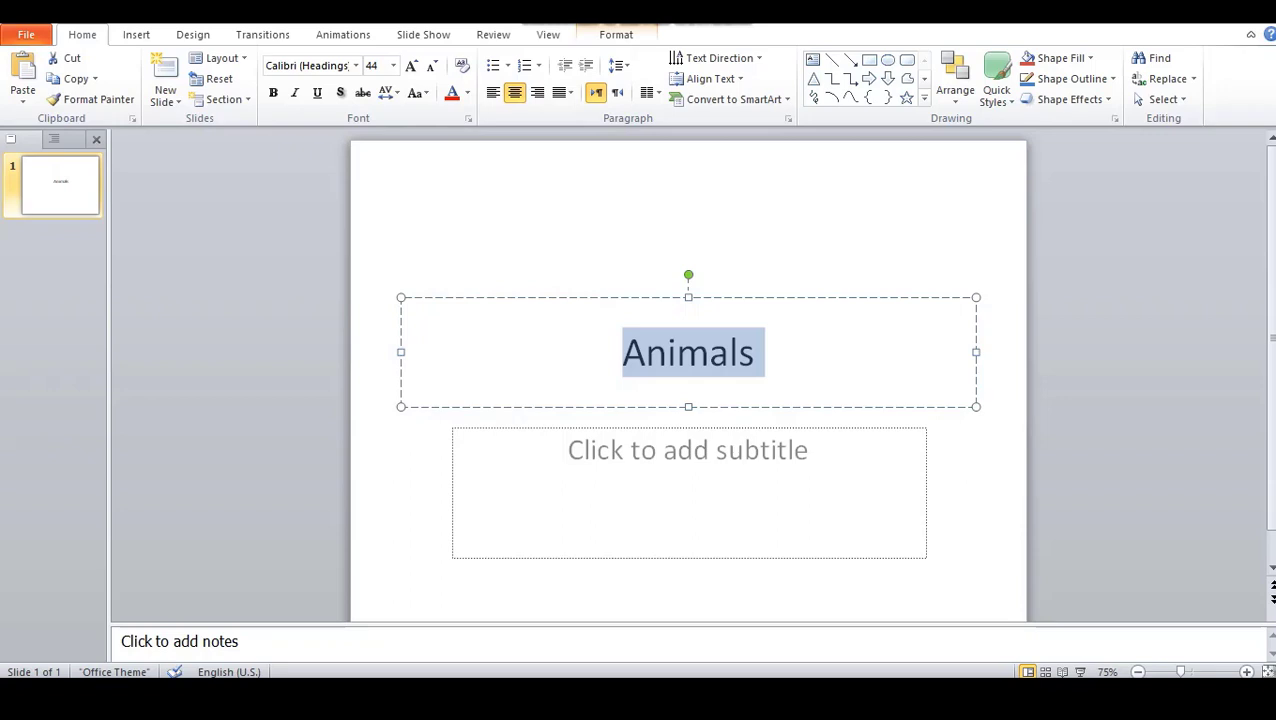
Leave the subtitle empty, add a Title and Content slide with Ctrl+M, and dismiss the save window.
{"action": "left_click", "coordinate": [688, 450]}
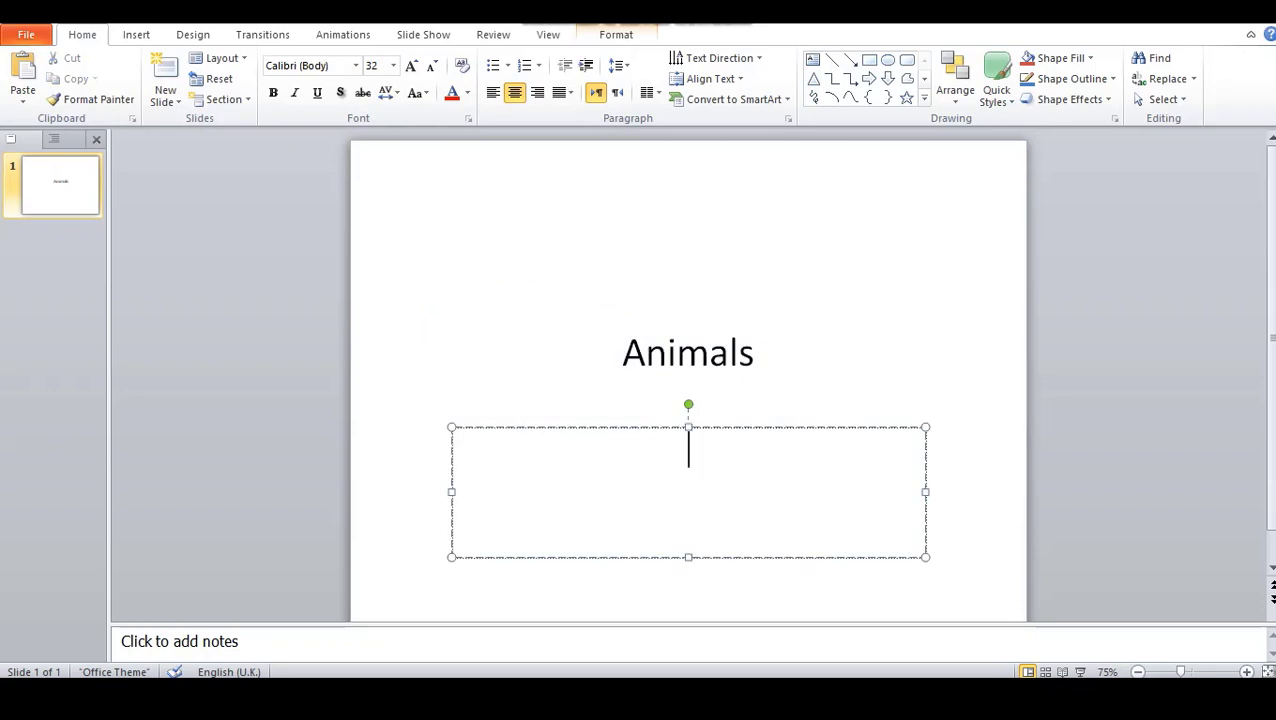
{"action": "key", "text": "Escape"}
{"action": "key", "text": "Escape"}
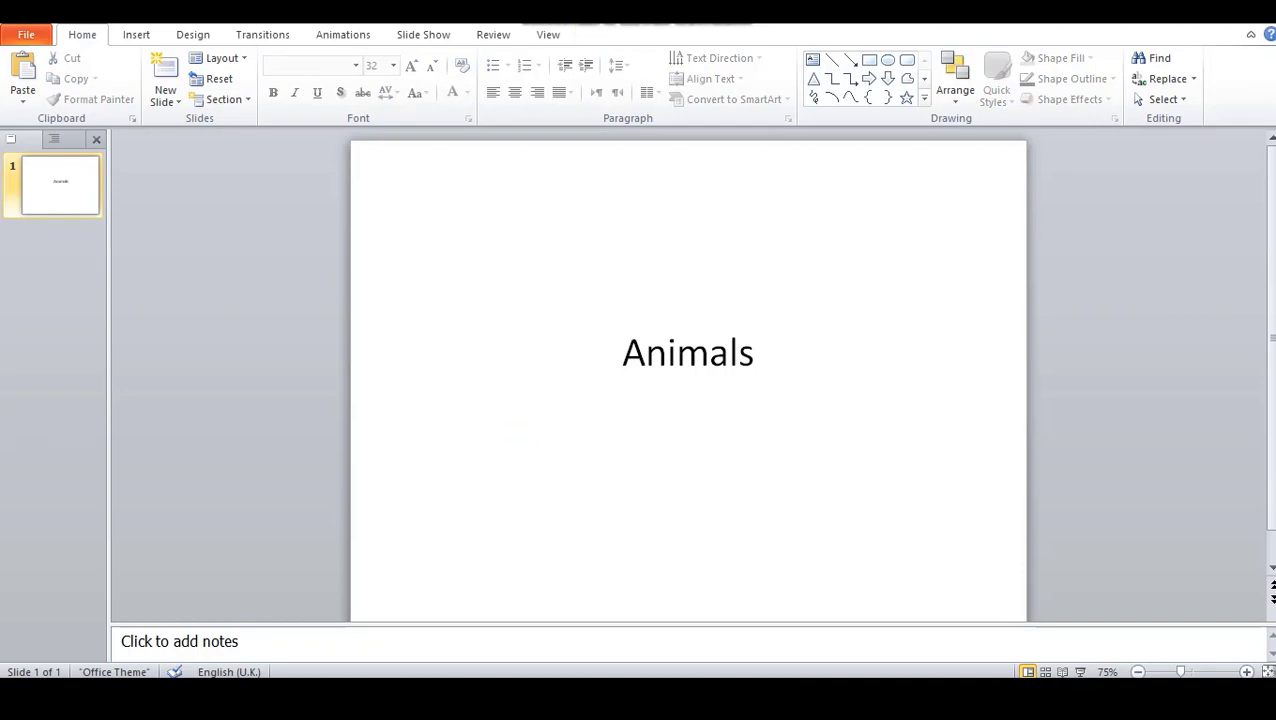
{"action": "key", "text": "ctrl+m"}
{"action": "key", "text": "ctrl+s"}
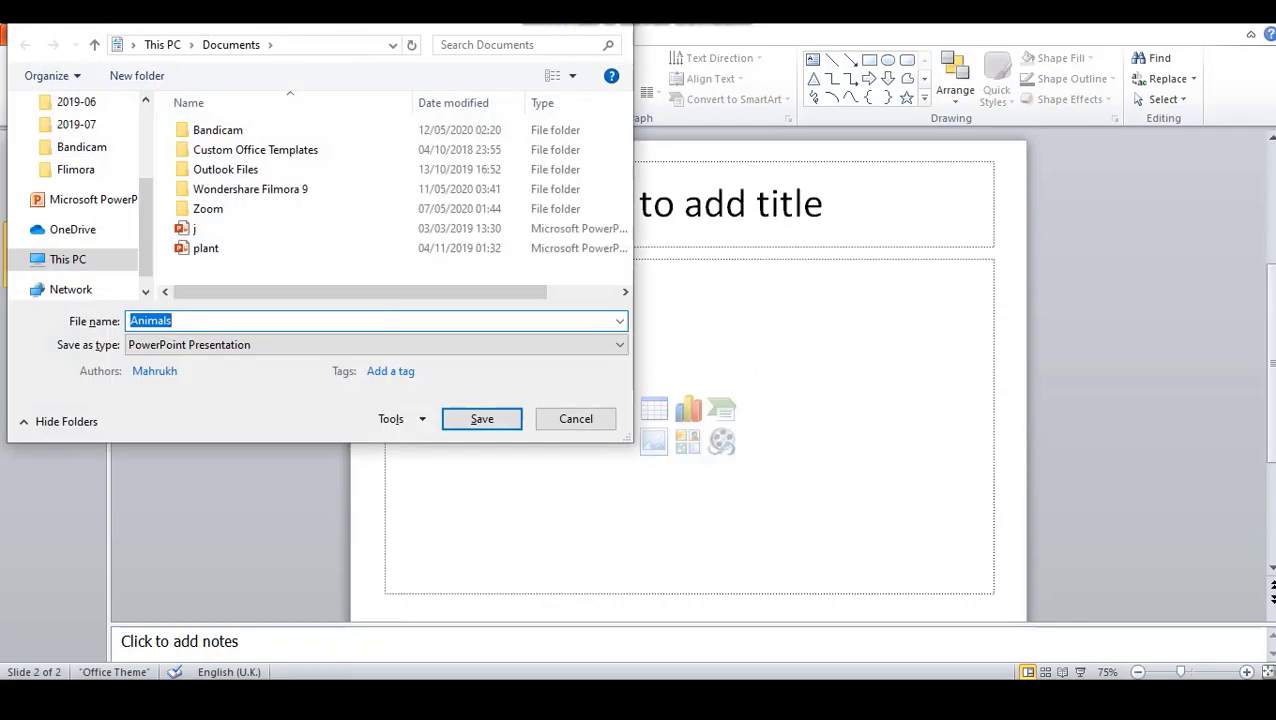
{"action": "key", "text": "Return"}
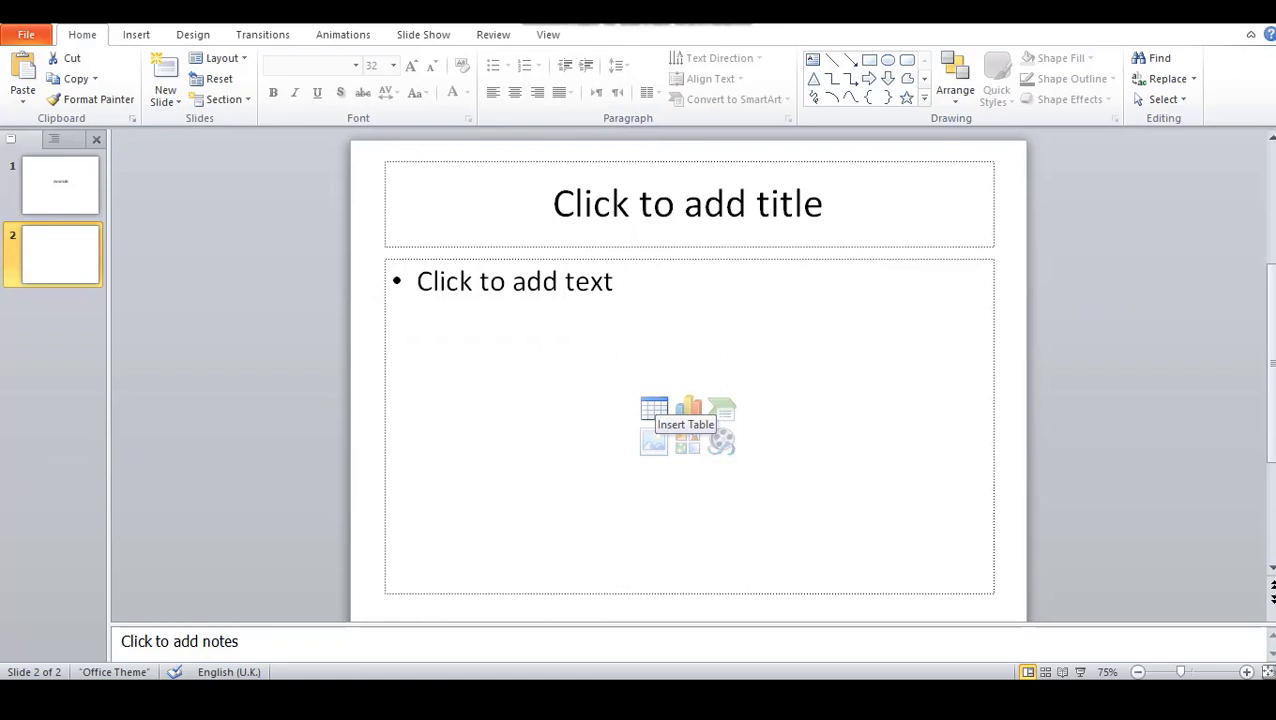
{"action": "left_click", "coordinate": [655, 410]}
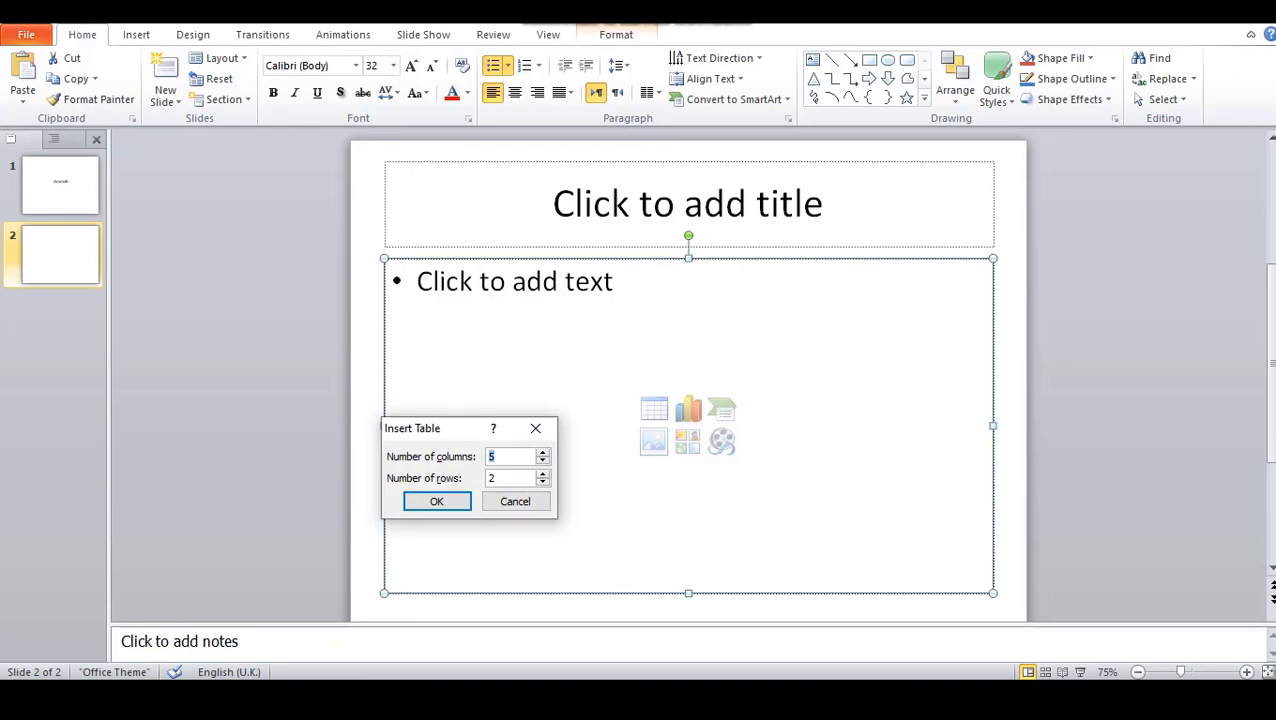
{"action": "left_click", "coordinate": [436, 501]}
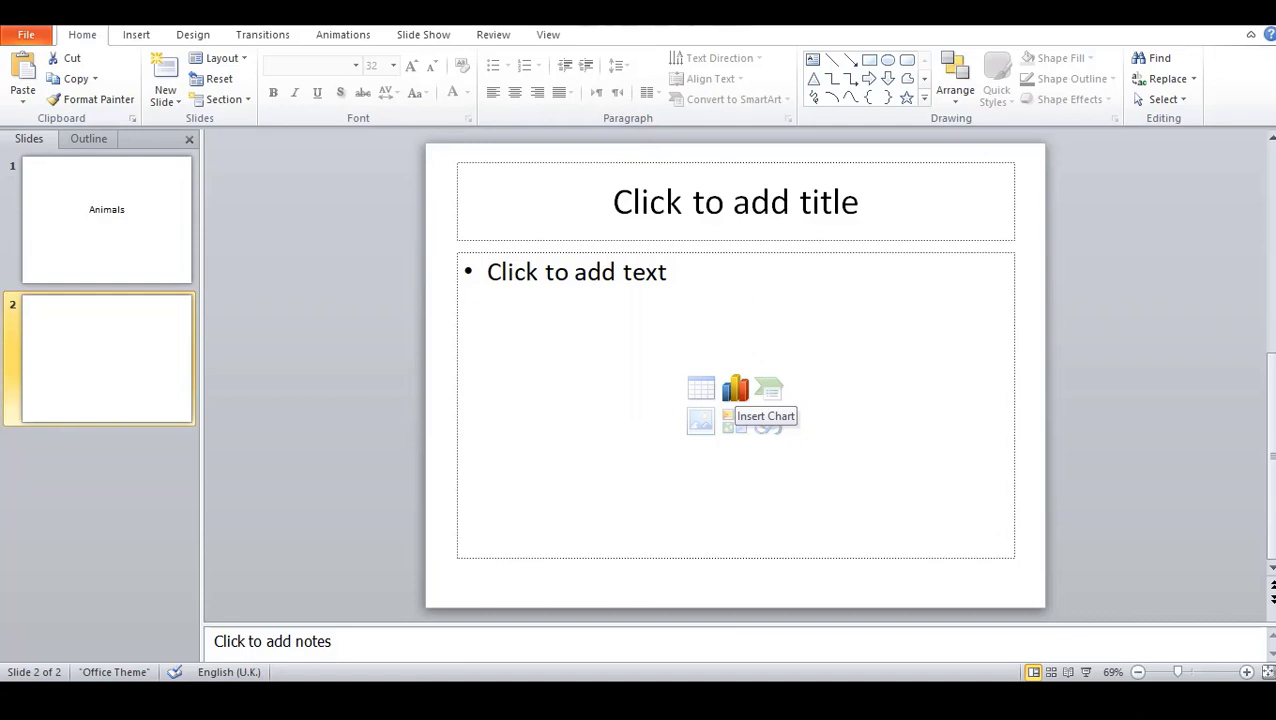
Insert the first Pie chart onto slide 2 from the Insert Chart gallery.
{"action": "left_click", "coordinate": [735, 388]}
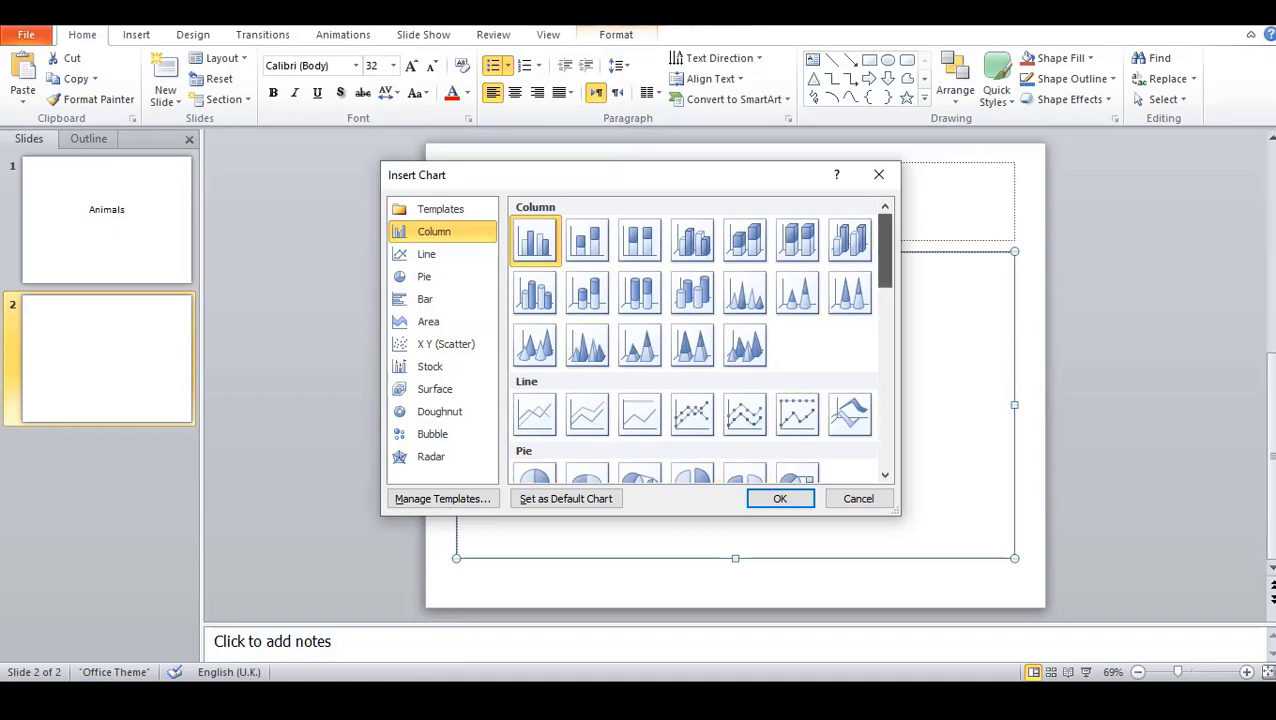
{"action": "left_click_drag", "start_coordinate": [885, 250], "coordinate": [885, 430]}
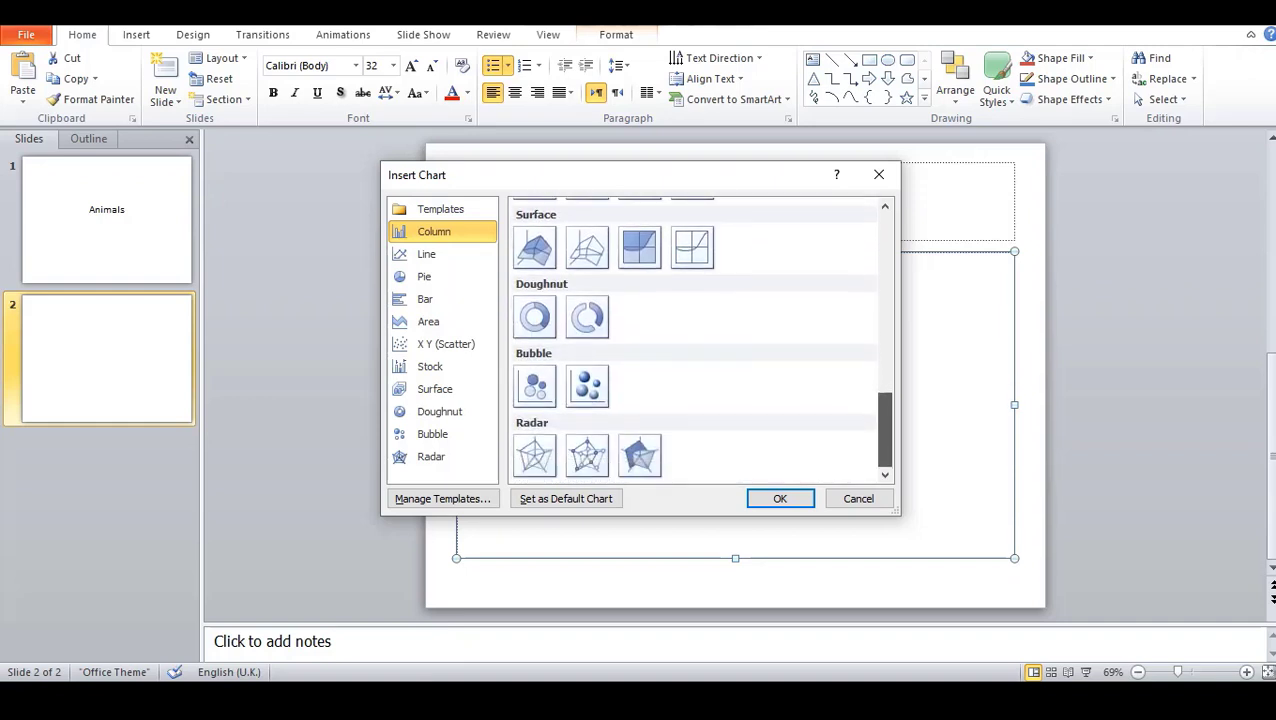
{"action": "left_click_drag", "start_coordinate": [885, 430], "coordinate": [885, 250]}
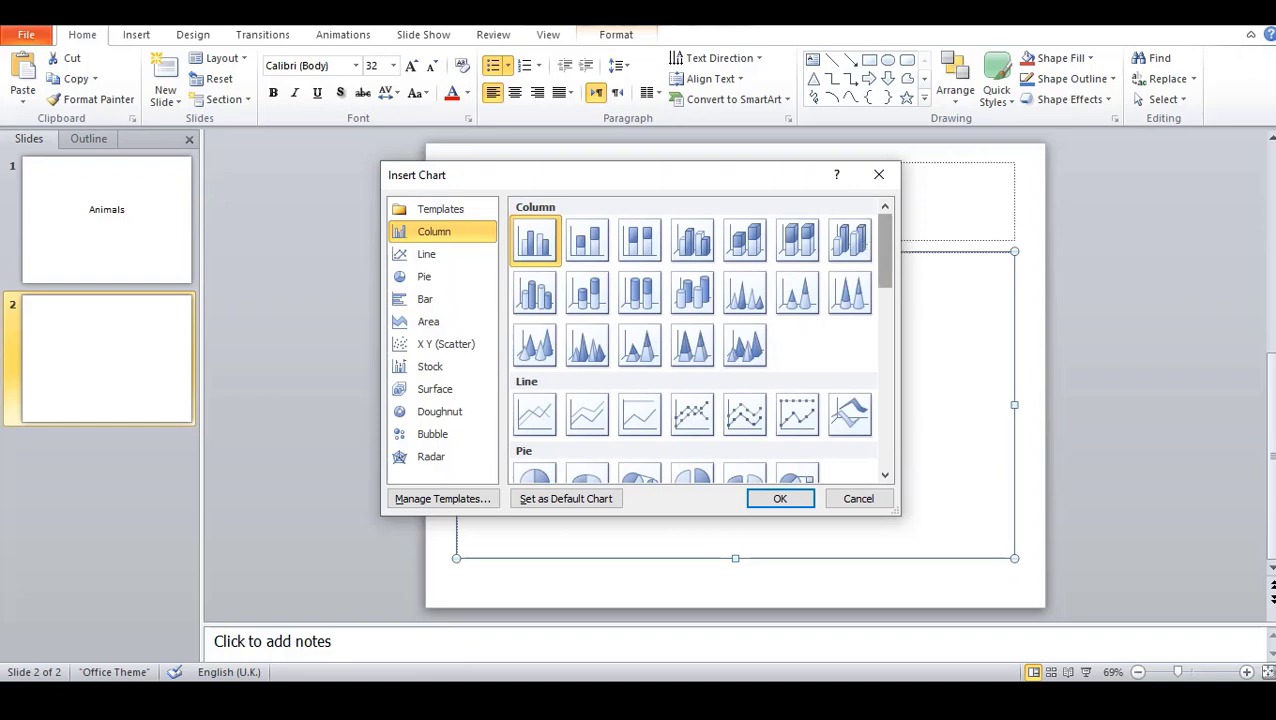
{"action": "left_click_drag", "start_coordinate": [885, 250], "coordinate": [885, 290]}
{"action": "left_click", "coordinate": [535, 335]}
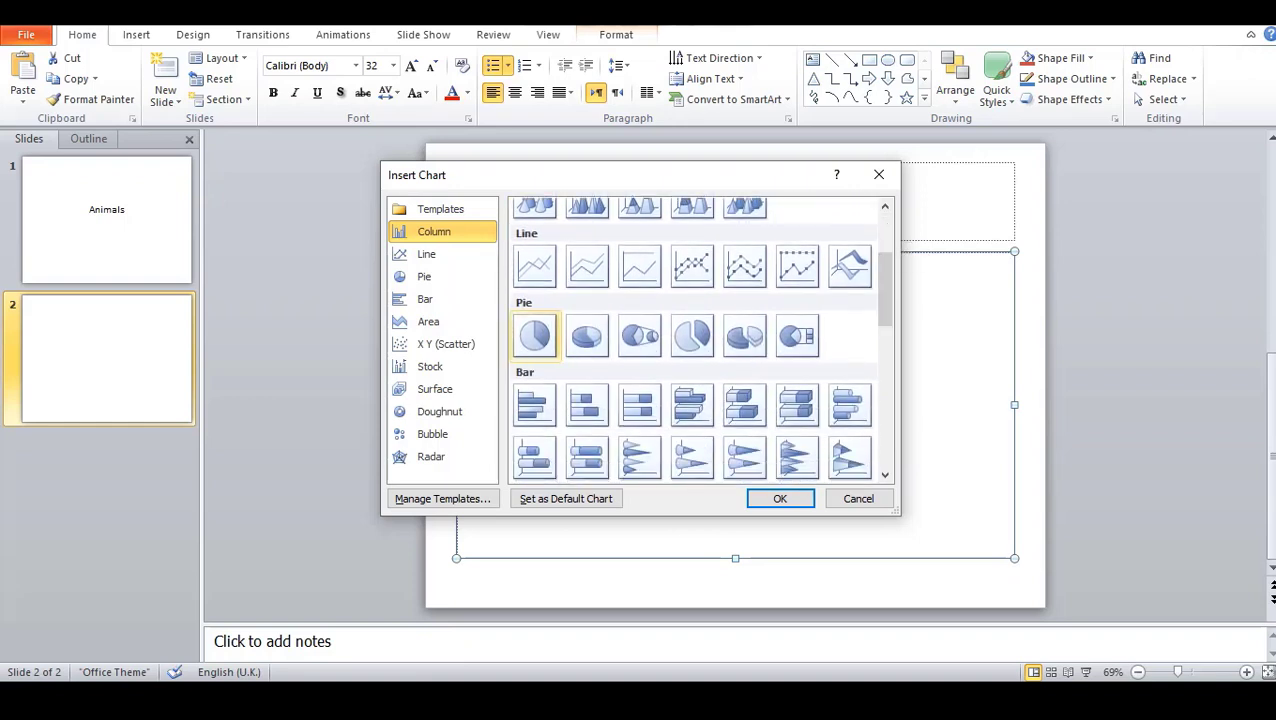
{"action": "left_click", "coordinate": [780, 498]}
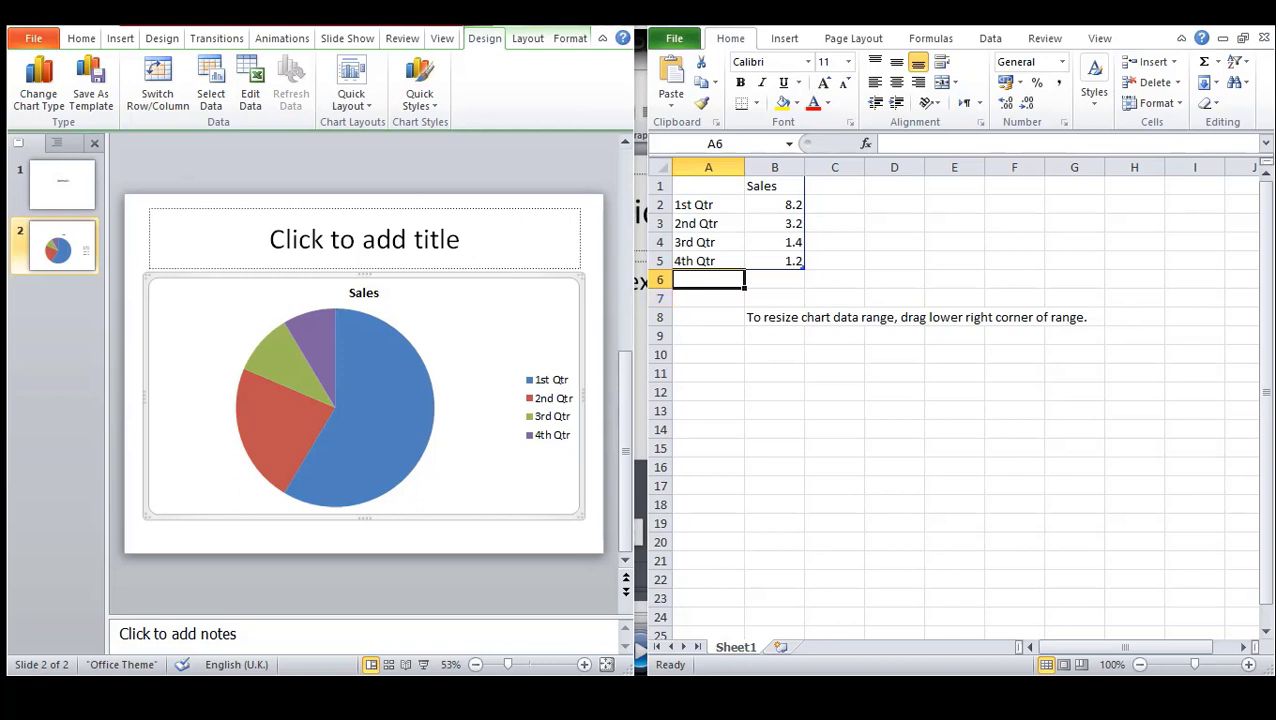
Rename the first category label from '1st Qtr' to 'red'.
{"action": "left_click", "coordinate": [708, 204]}
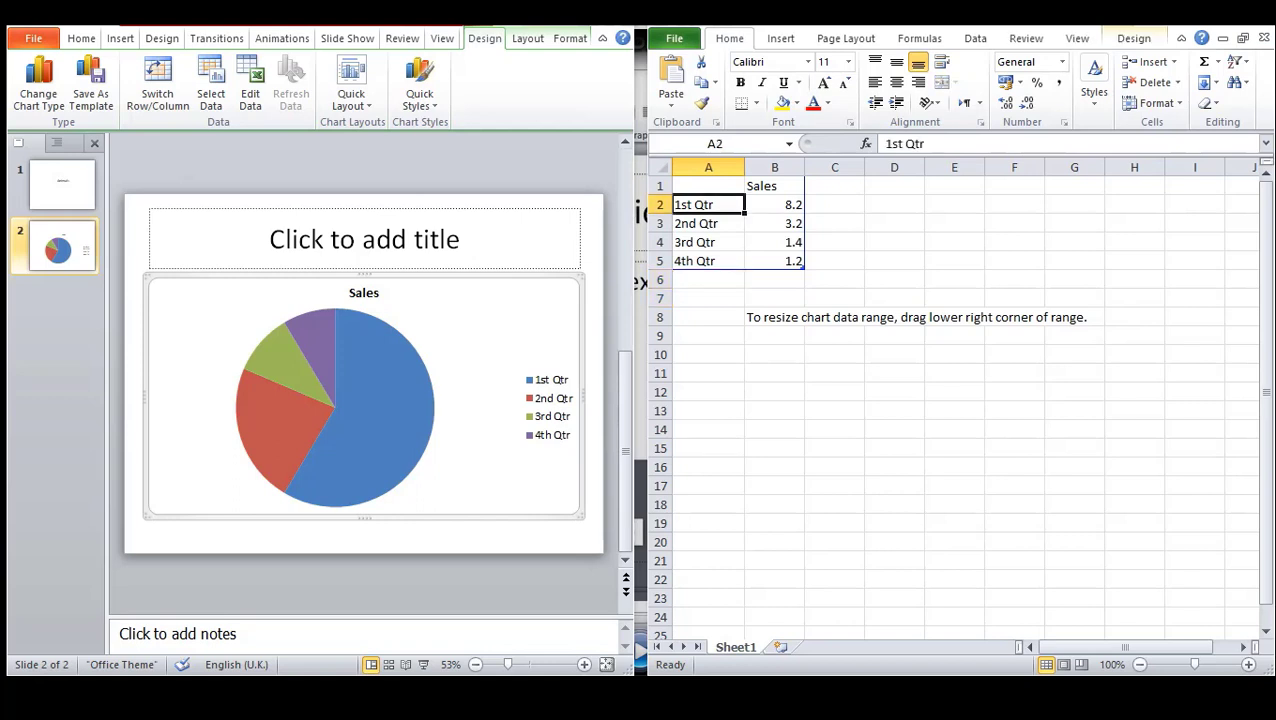
{"action": "double_click", "coordinate": [704, 204]}
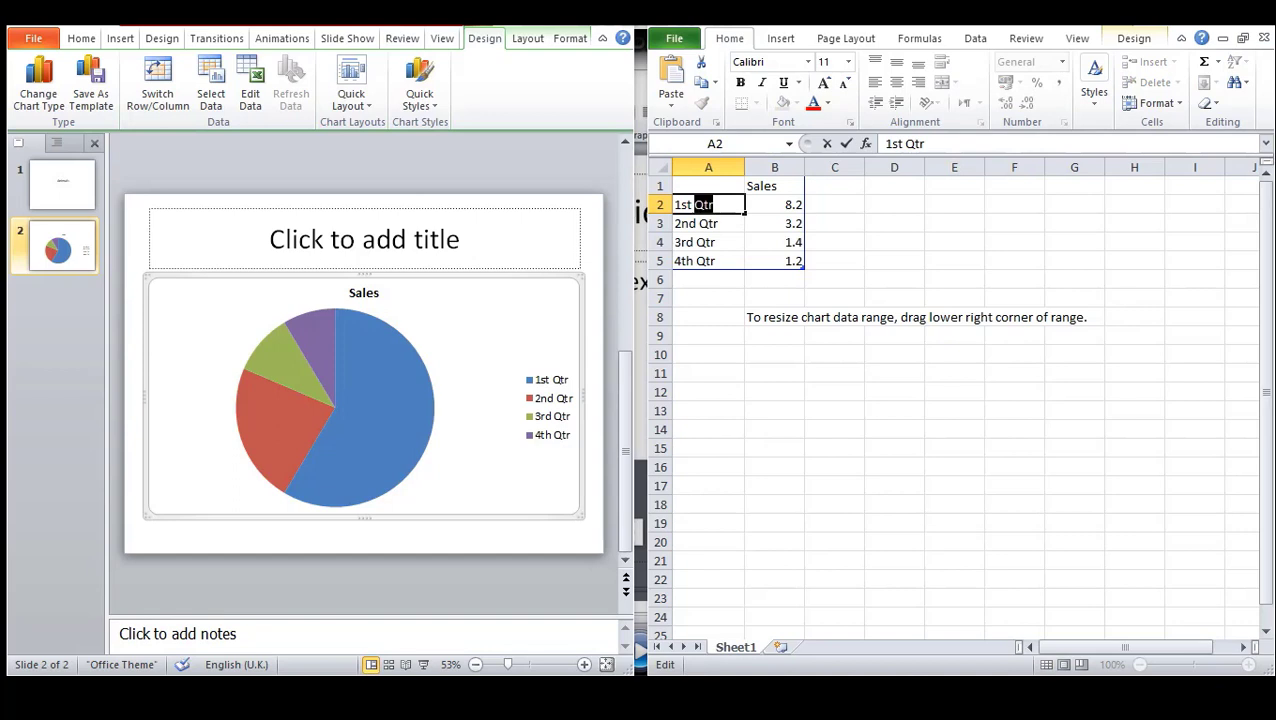
{"action": "left_click", "coordinate": [713, 204]}
{"action": "key", "text": "BackSpace"}
{"action": "key", "text": "BackSpace"}
{"action": "key", "text": "BackSpace"}
{"action": "key", "text": "BackSpace"}
{"action": "type", "text": "red"}
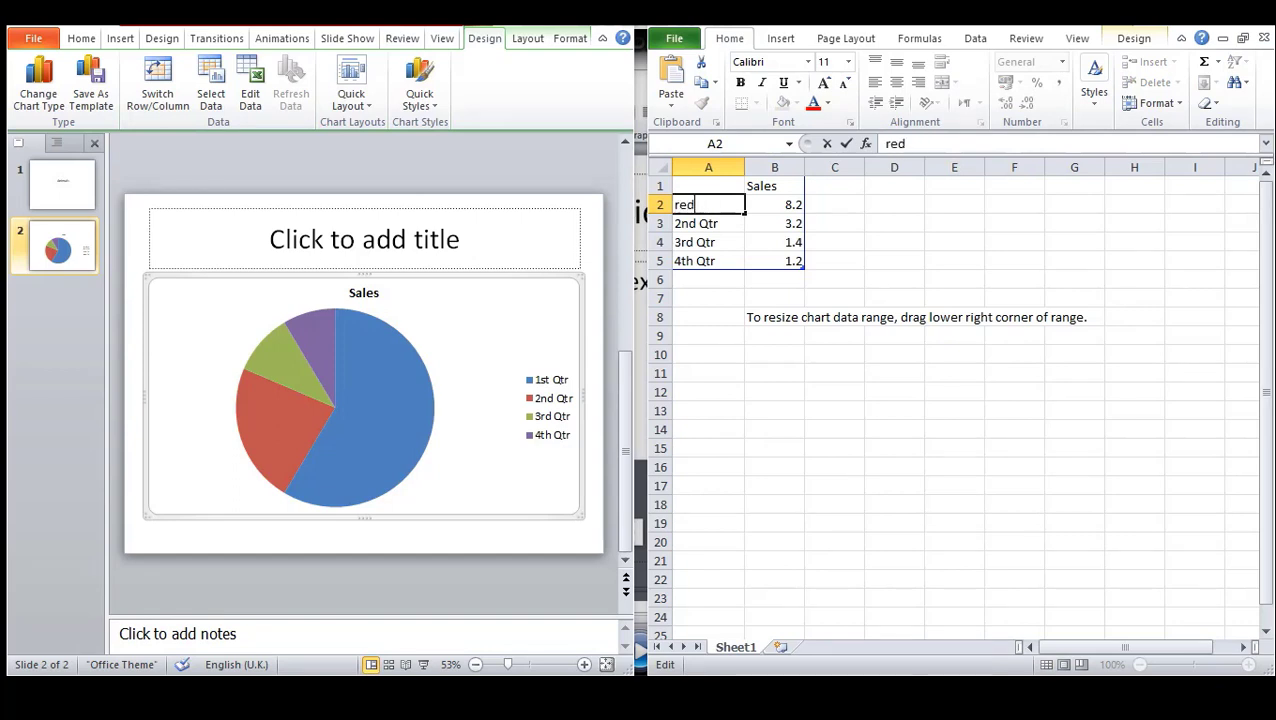
{"action": "key", "text": "Return"}
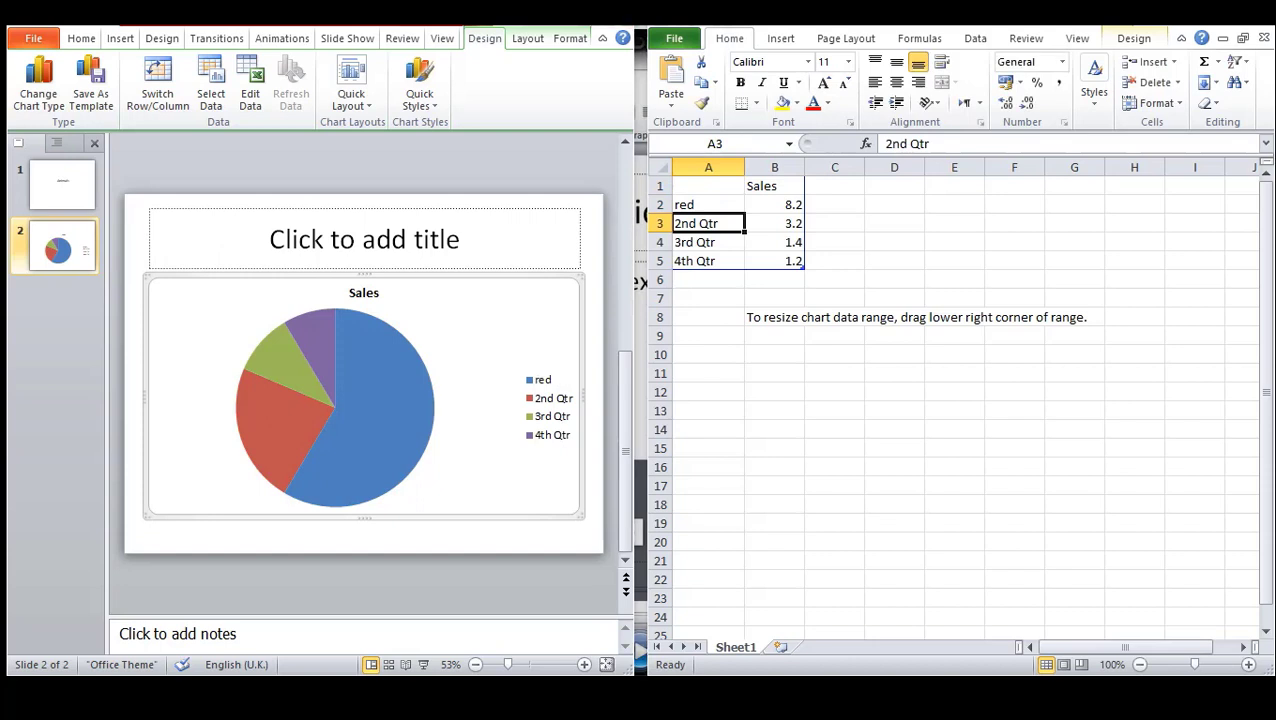
Change the first Sales value from 8.2 to 12.
{"action": "left_click", "coordinate": [774, 204]}
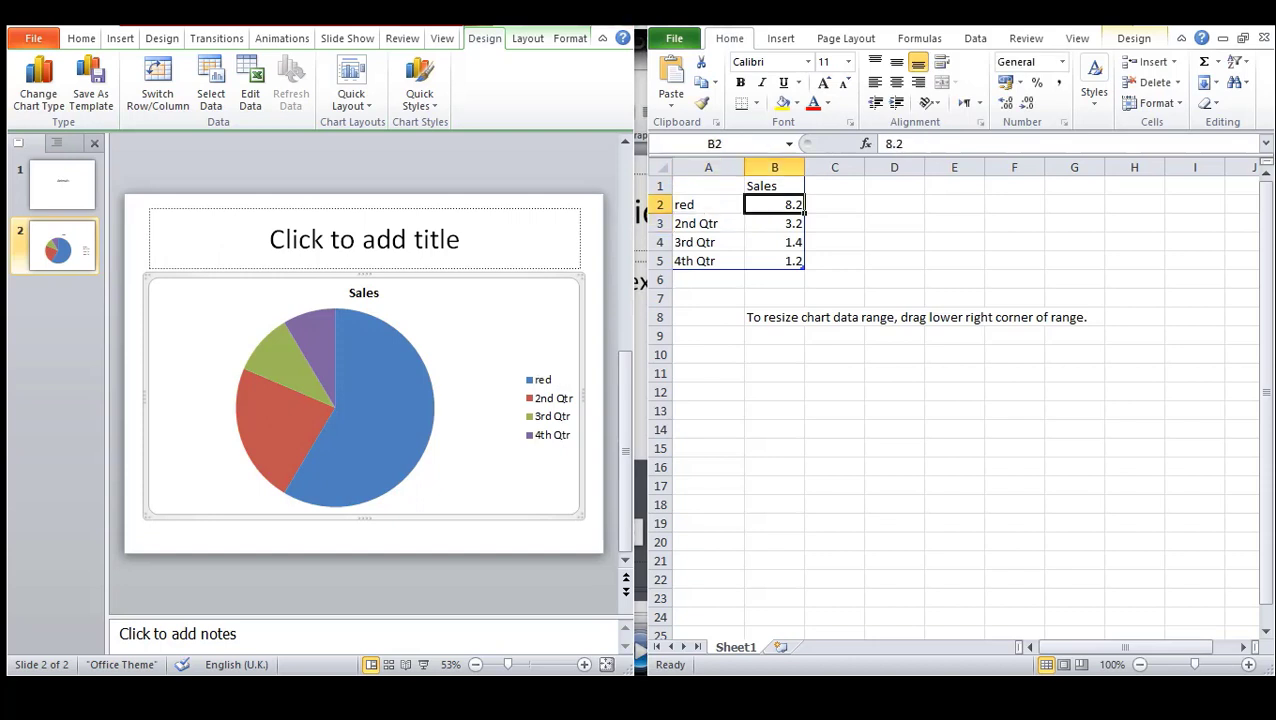
{"action": "double_click", "coordinate": [790, 204]}
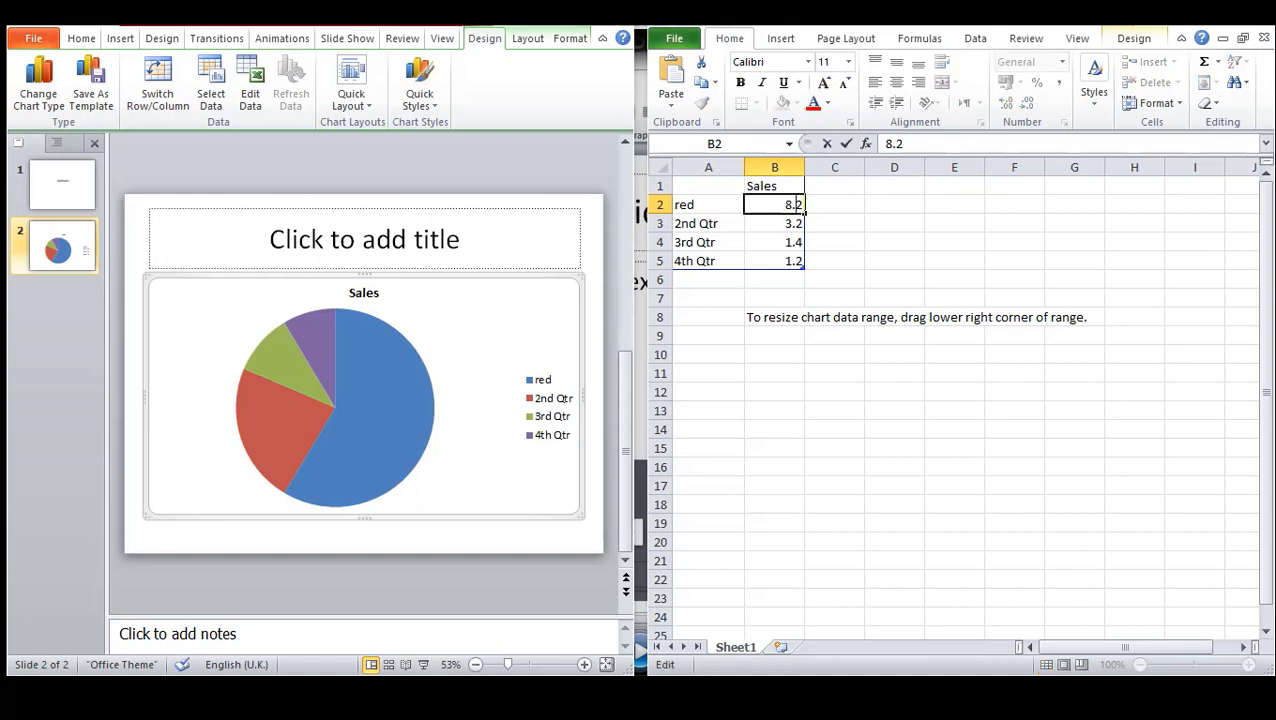
{"action": "key", "text": "BackSpace"}
{"action": "key", "text": "BackSpace"}
{"action": "key", "text": "BackSpace"}
{"action": "type", "text": "12"}
{"action": "key", "text": "Return"}
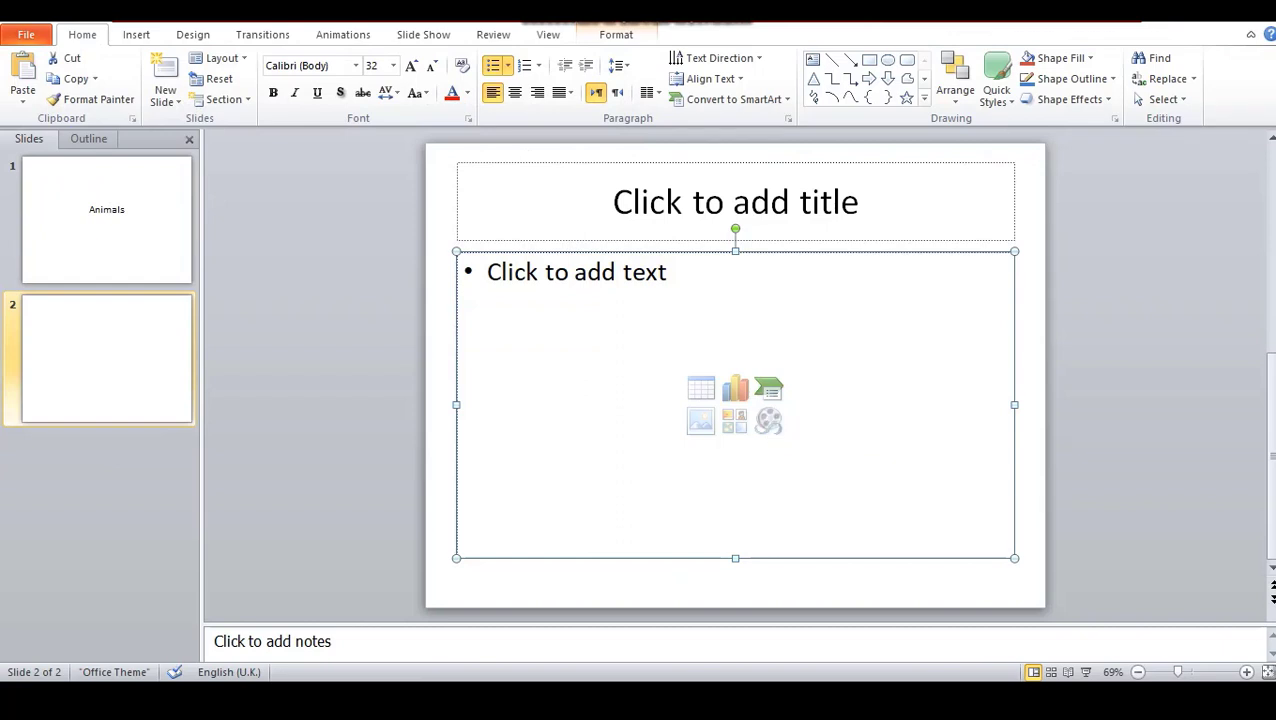
Insert an Alternating Hexagons SmartArt graphic on slide 2 and recolour it with a Colorful scheme.
{"action": "left_click", "coordinate": [768, 388]}
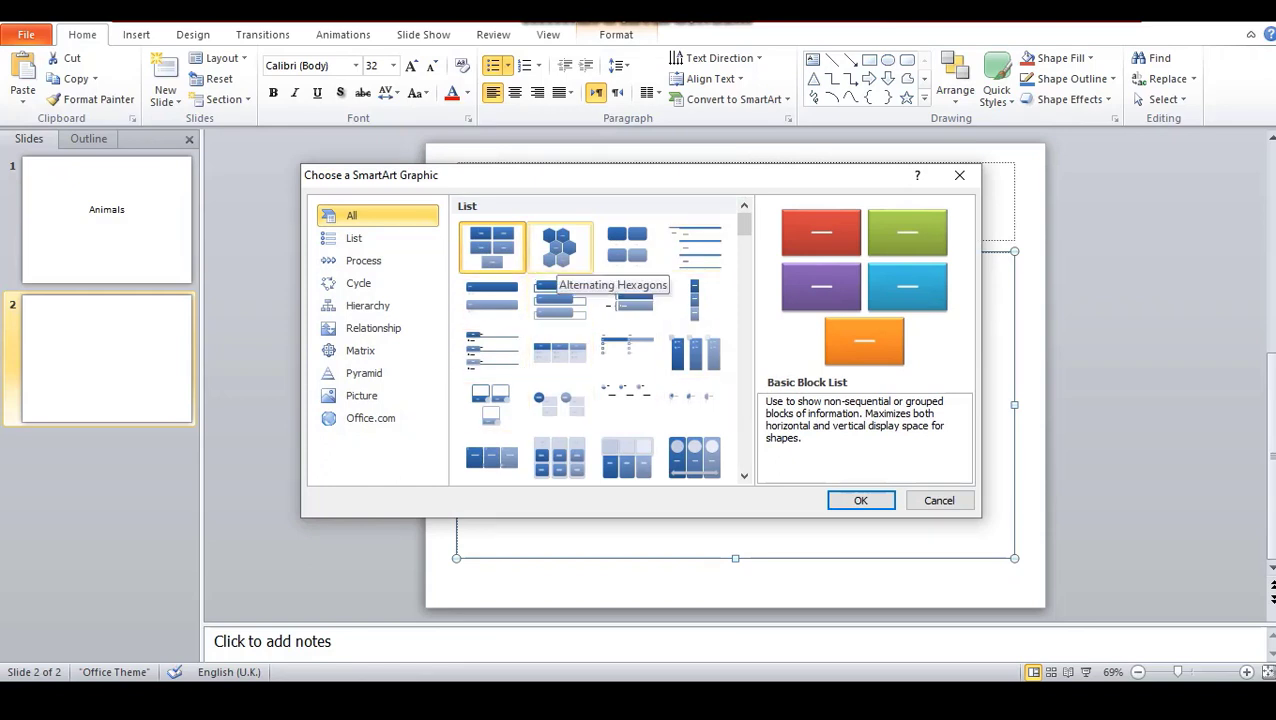
{"action": "left_click", "coordinate": [559, 246]}
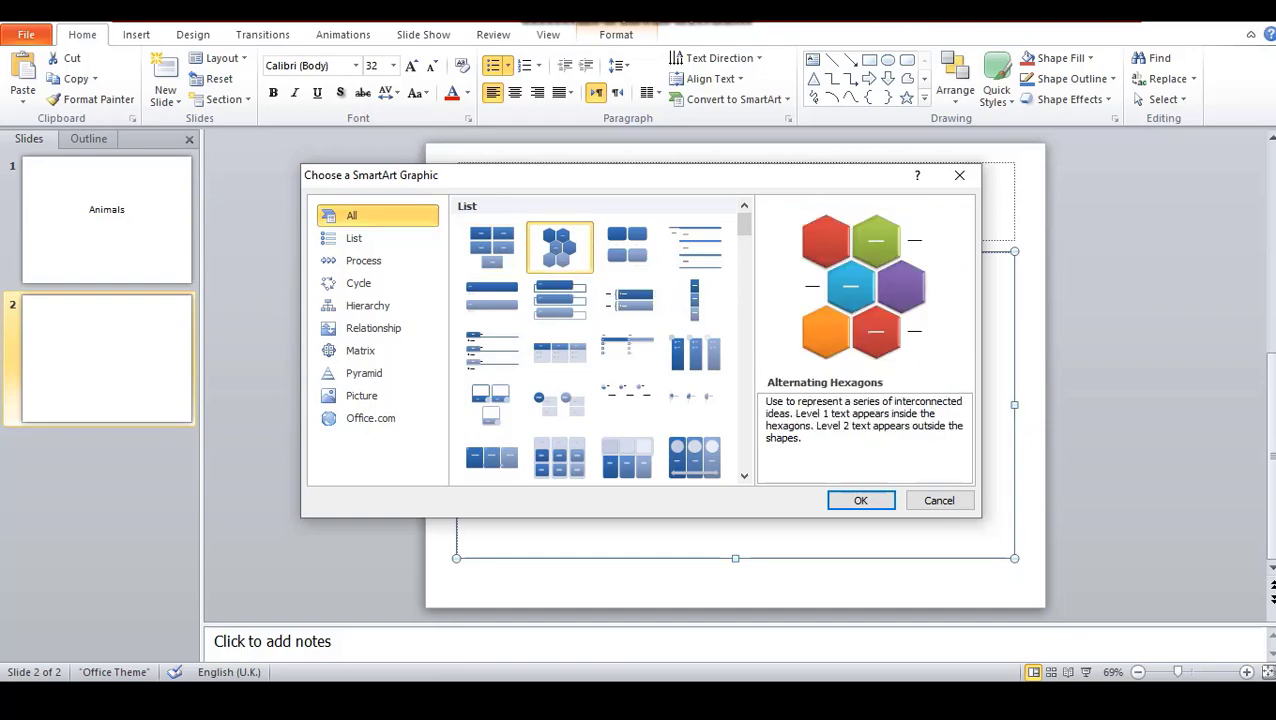
{"action": "left_click", "coordinate": [860, 500]}
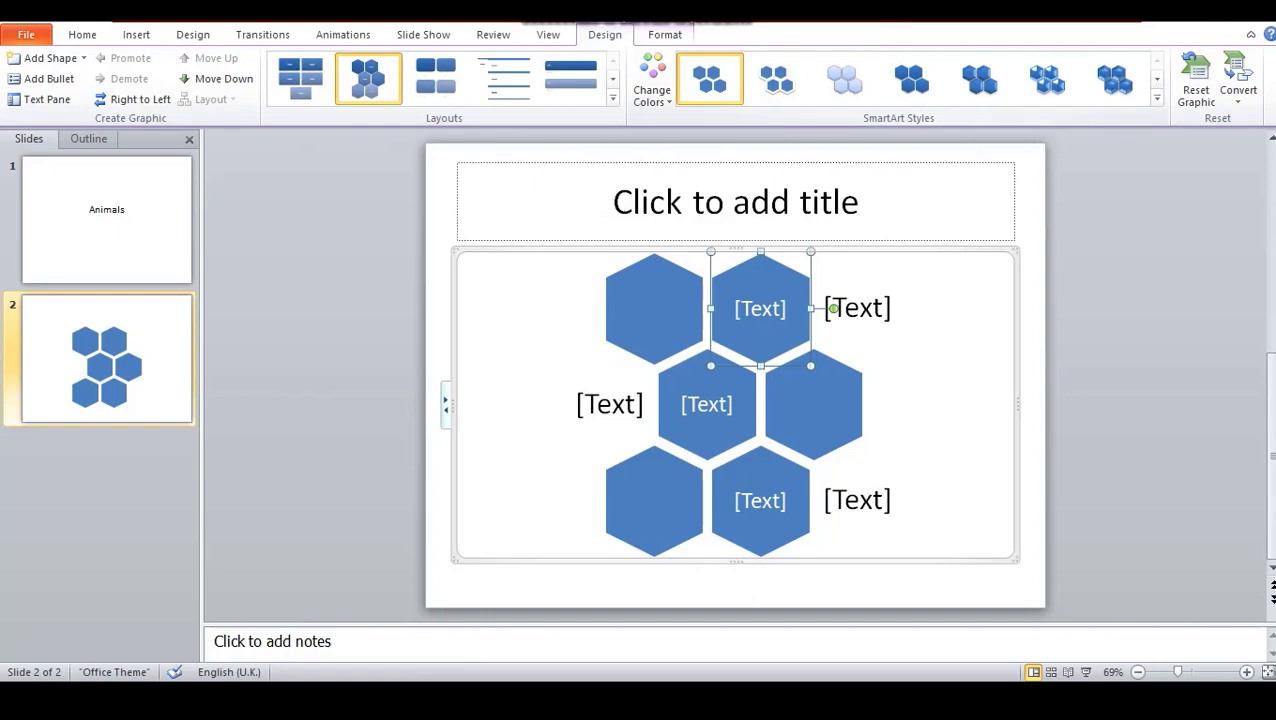
{"action": "left_click", "coordinate": [652, 88]}
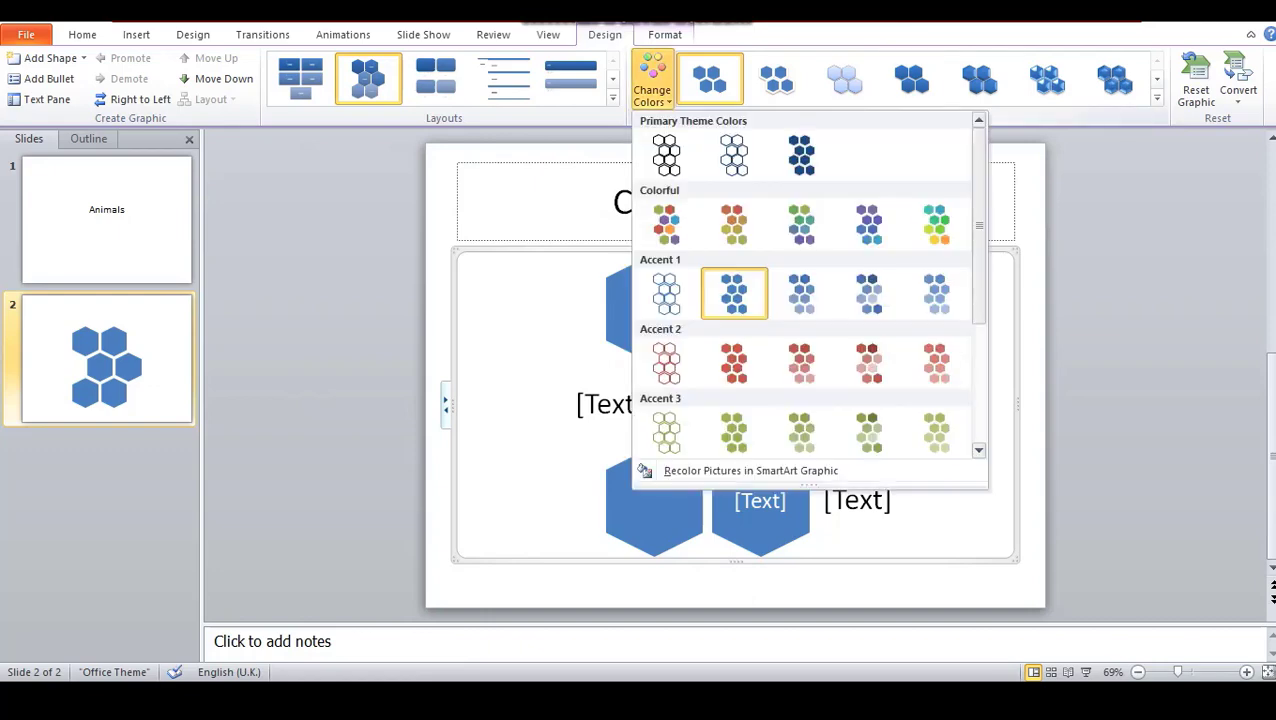
{"action": "left_click", "coordinate": [733, 224]}
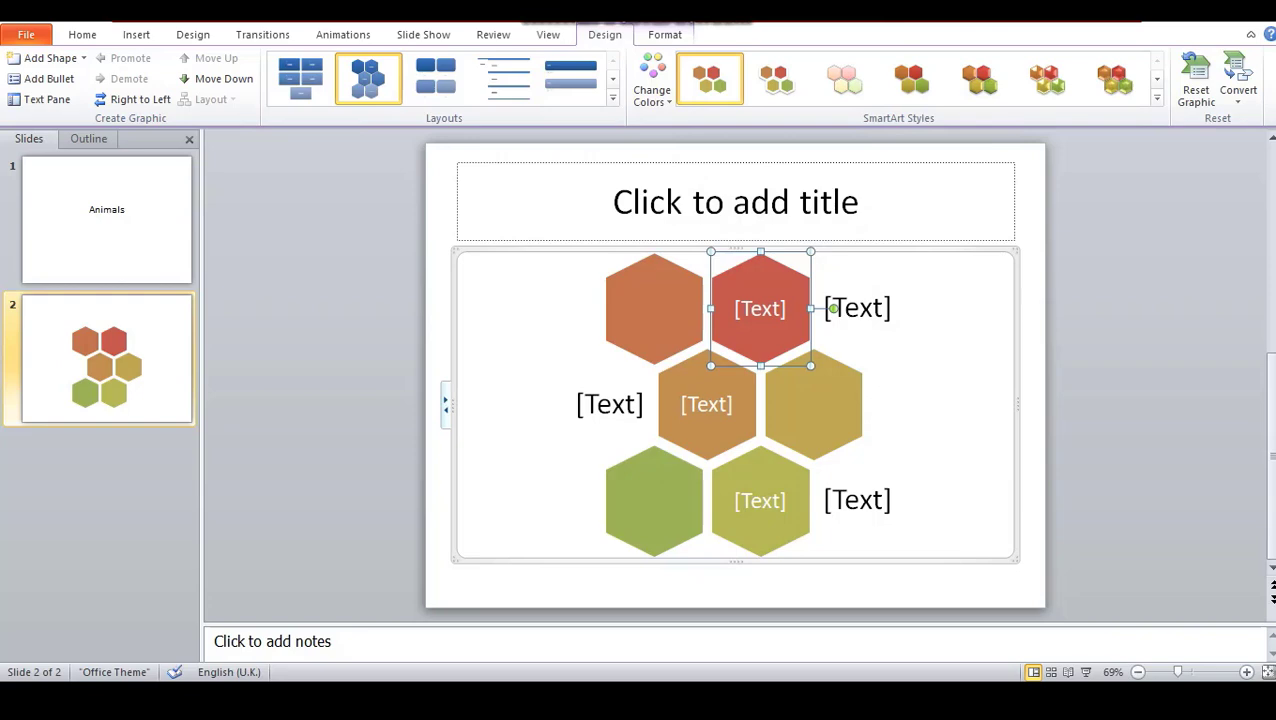
Undo the last change and cancel the save dialog.
{"action": "key", "text": "ctrl+z"}
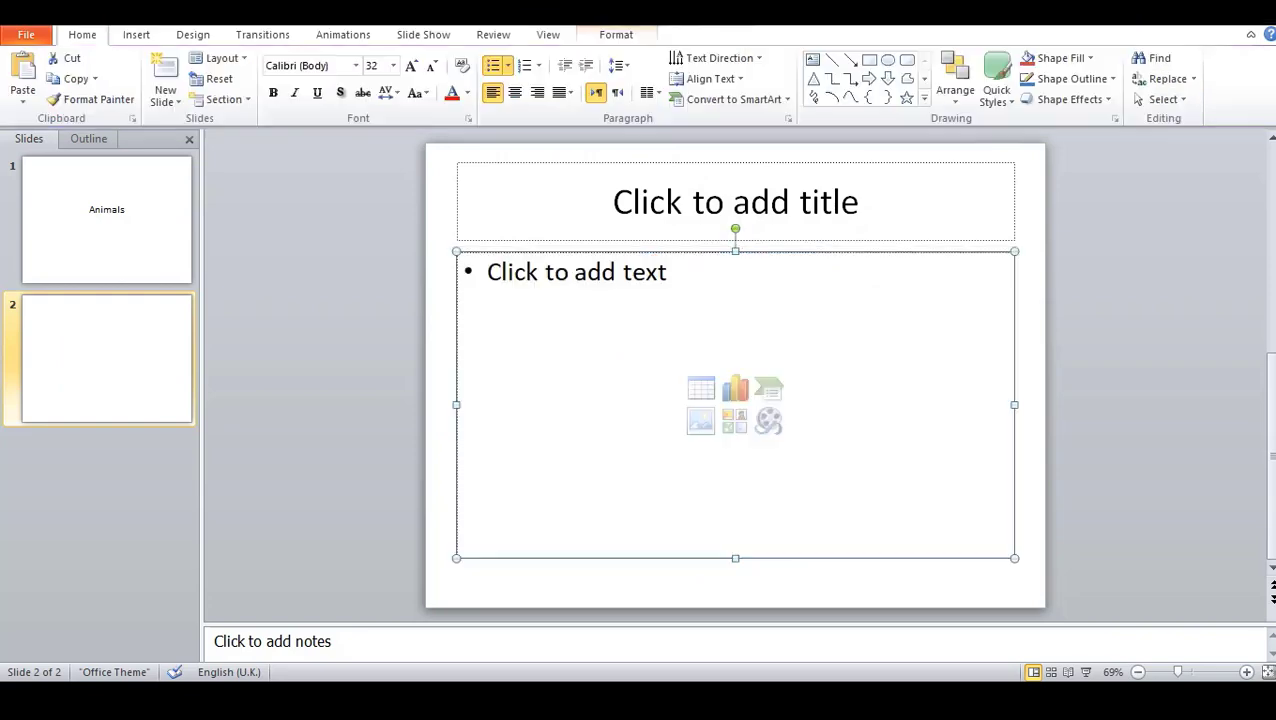
{"action": "key", "text": "ctrl+s"}
{"action": "key", "text": "Escape"}
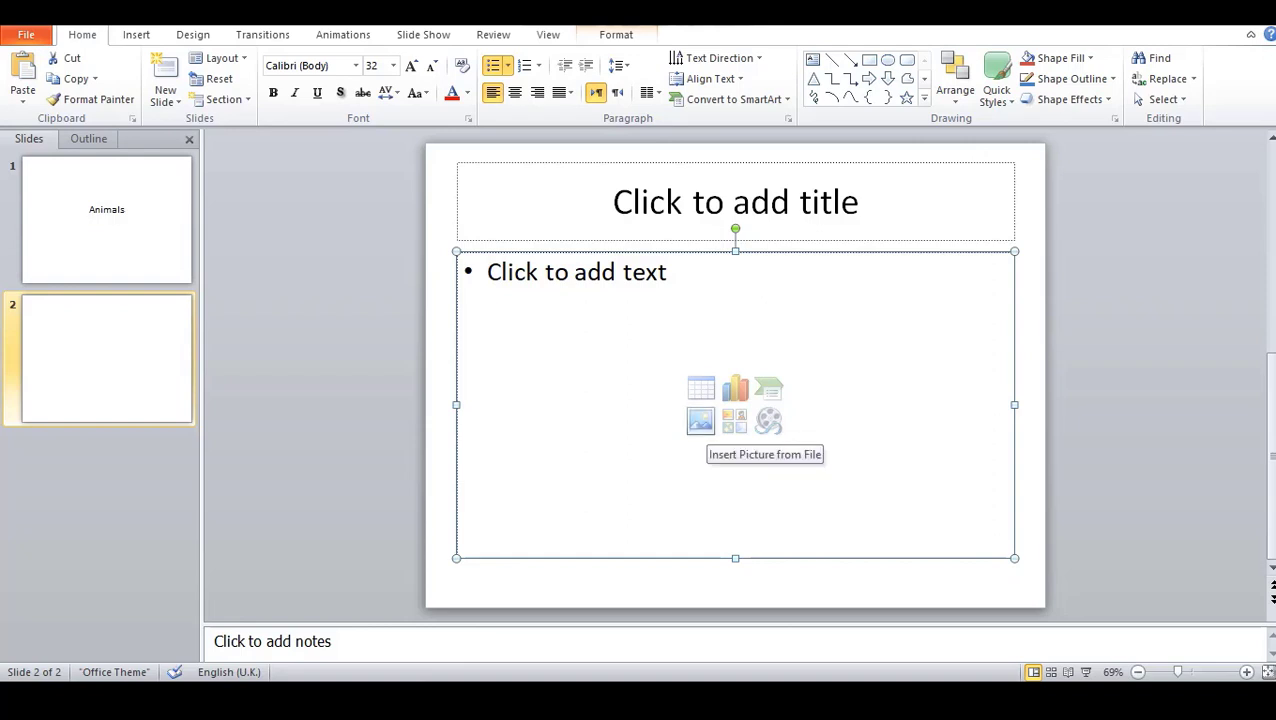
Insert the cat picture from the Desktop onto slide 2.
{"action": "left_click", "coordinate": [700, 420]}
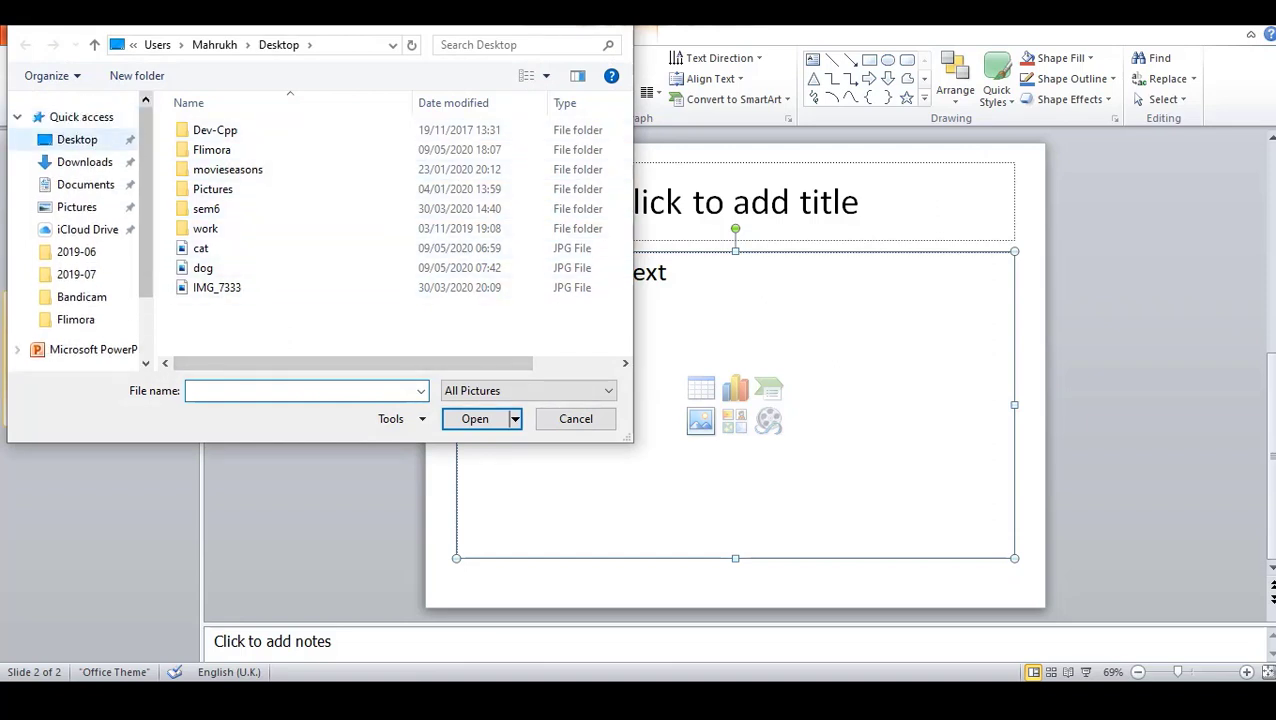
{"action": "left_click", "coordinate": [77, 139]}
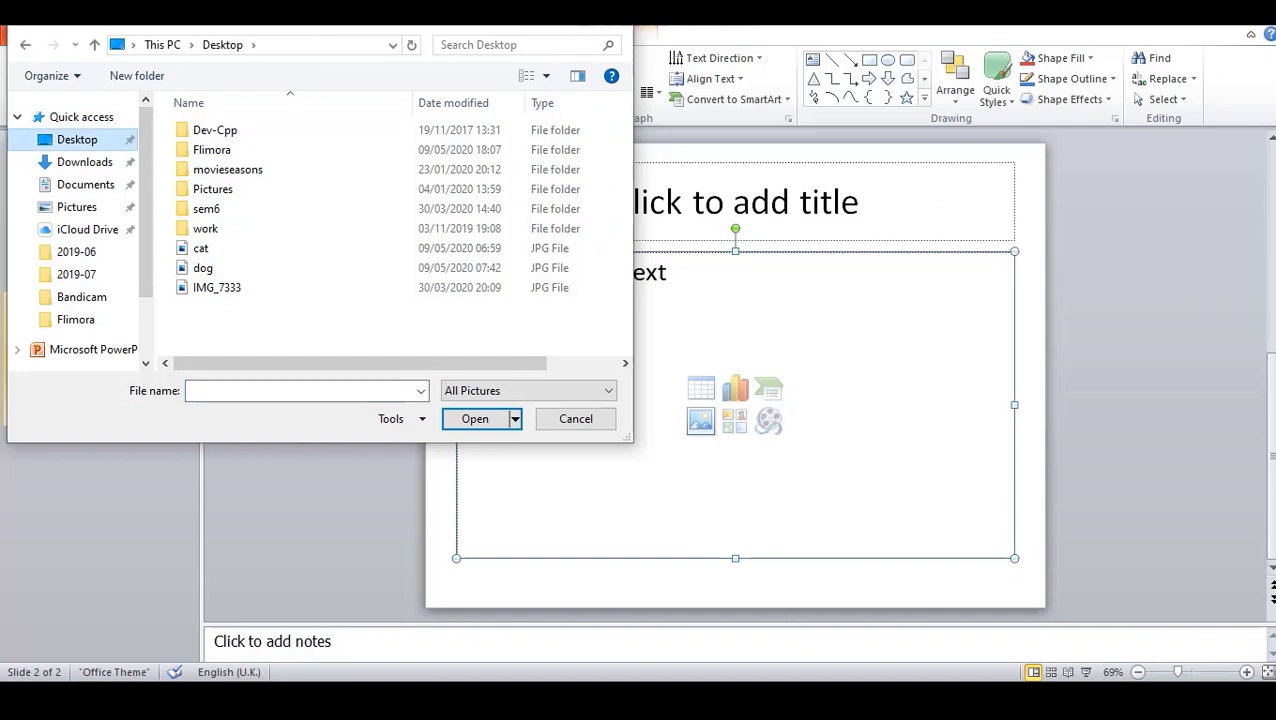
{"action": "left_click", "coordinate": [201, 248]}
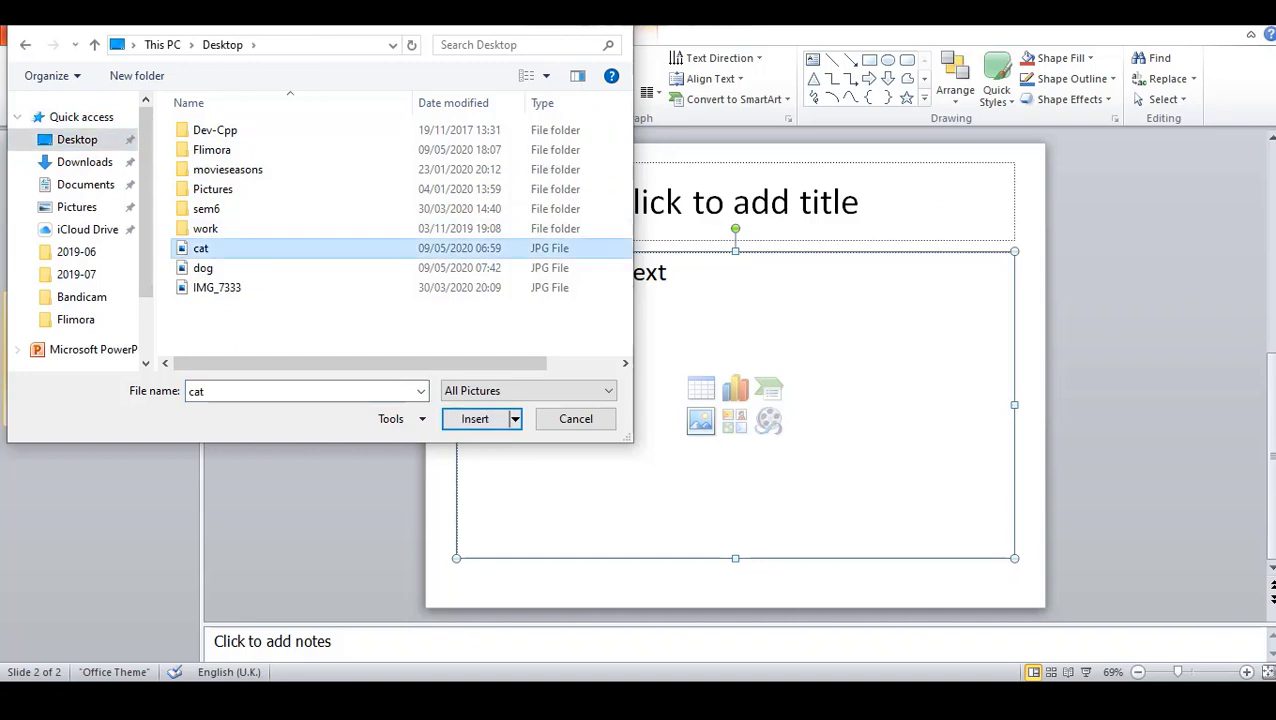
{"action": "left_click", "coordinate": [475, 418]}
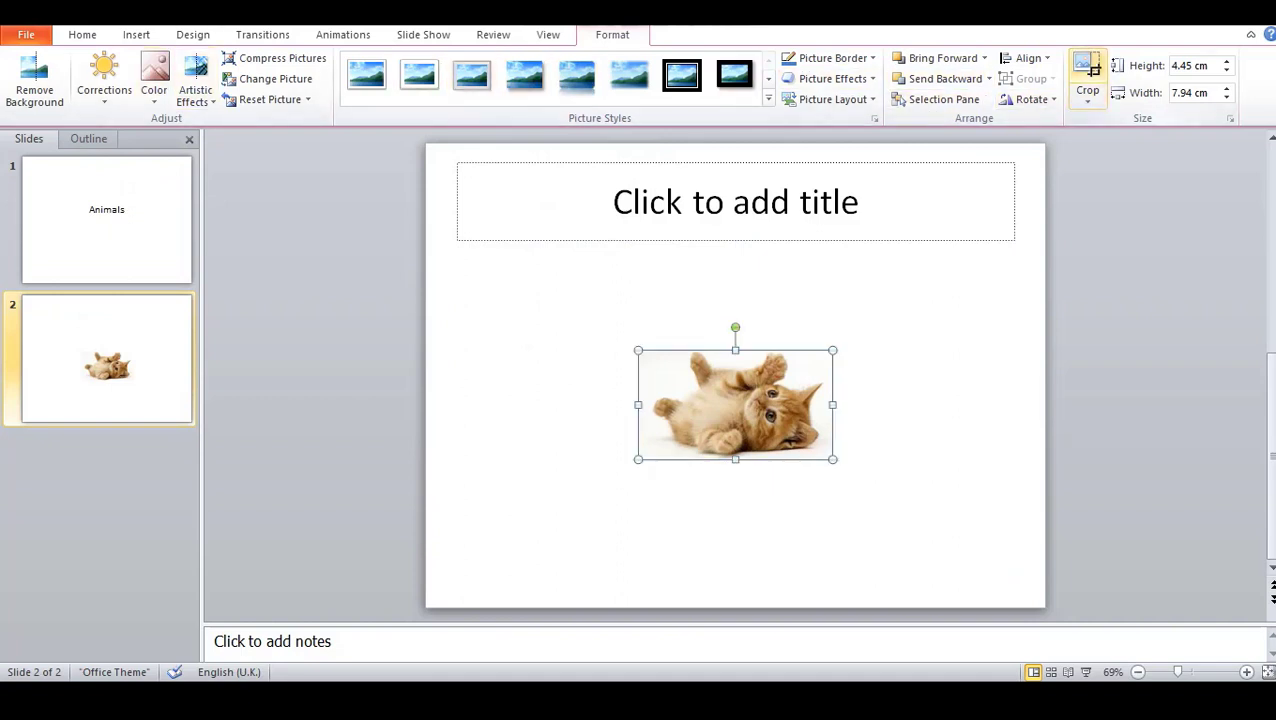
Crop the cat picture's top edge so it measures 4.03 cm by 7.94 cm.
{"action": "left_click", "coordinate": [1088, 72]}
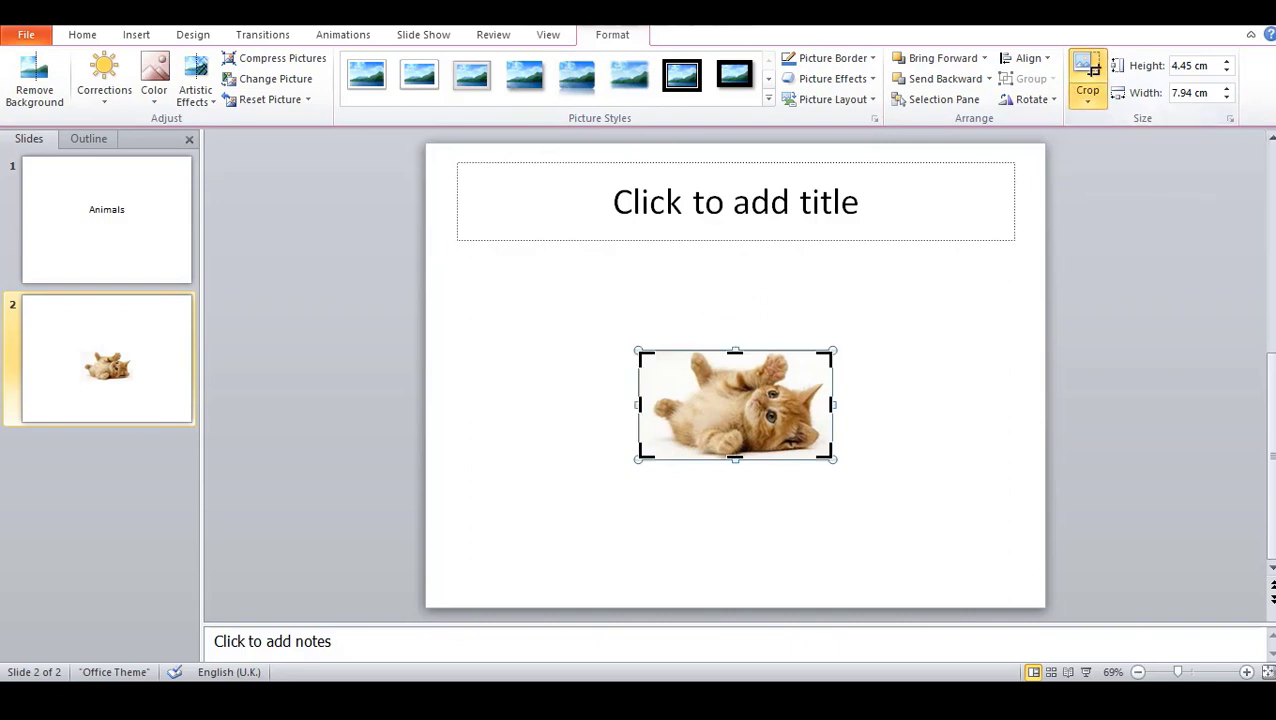
{"action": "left_click_drag", "start_coordinate": [735, 353], "coordinate": [735, 361]}
{"action": "left_click", "coordinate": [1088, 72]}
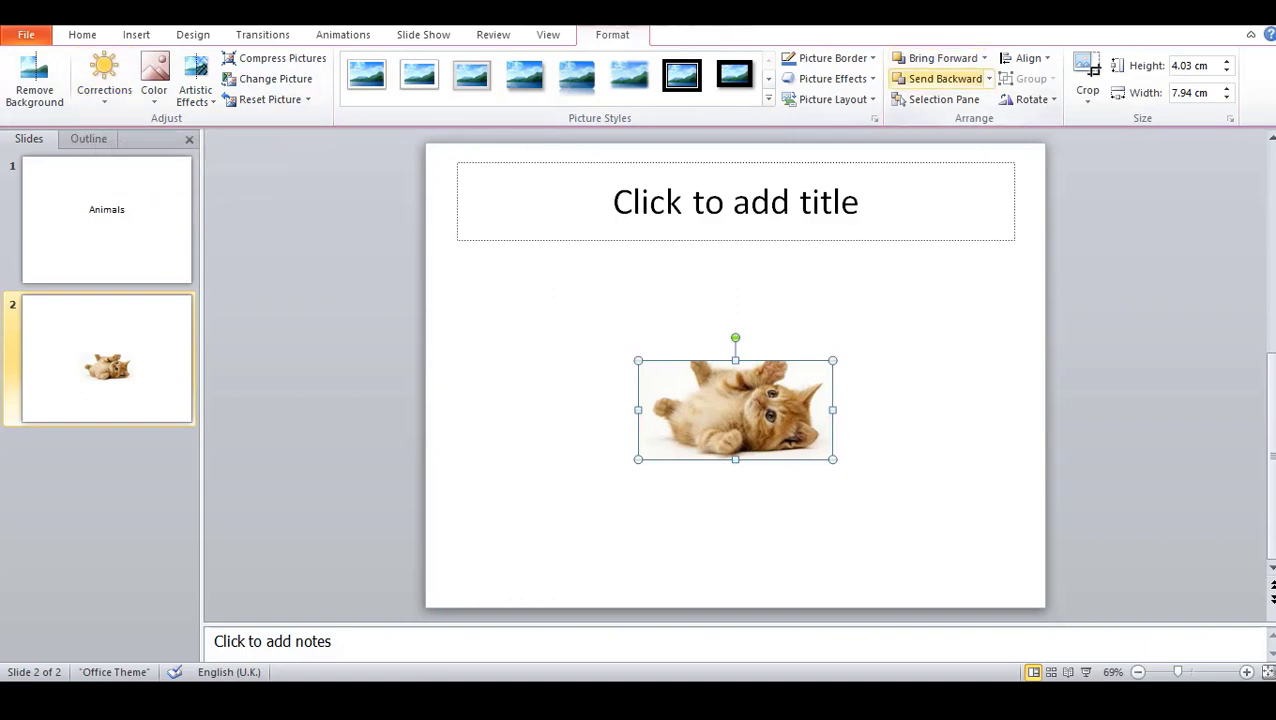
{"action": "left_click", "coordinate": [830, 58]}
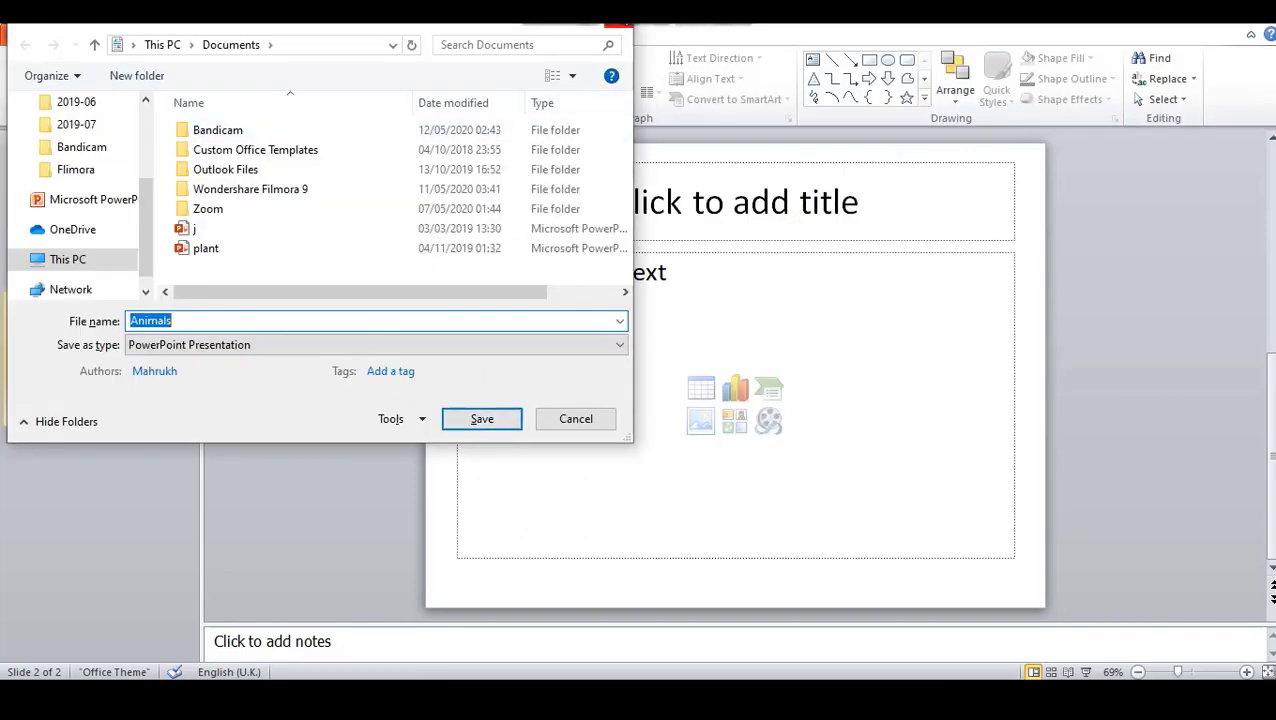
{"action": "key", "text": "Return"}
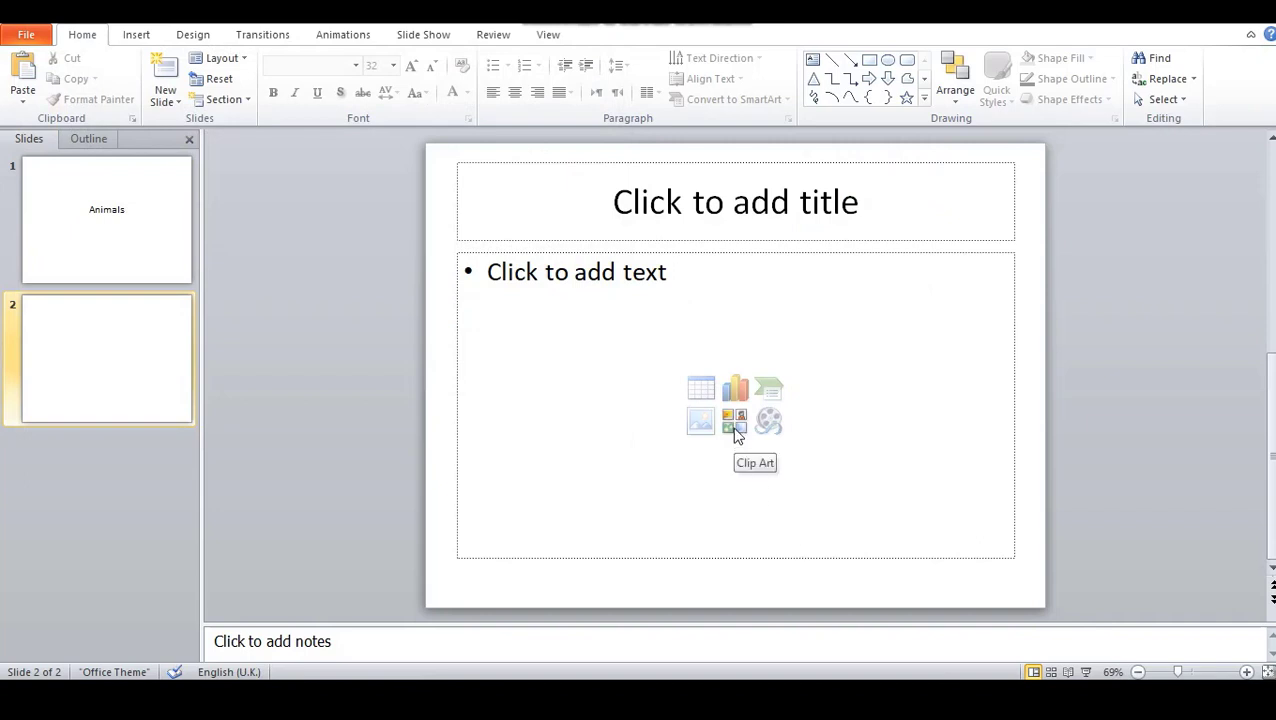
{"action": "left_click", "coordinate": [735, 430]}
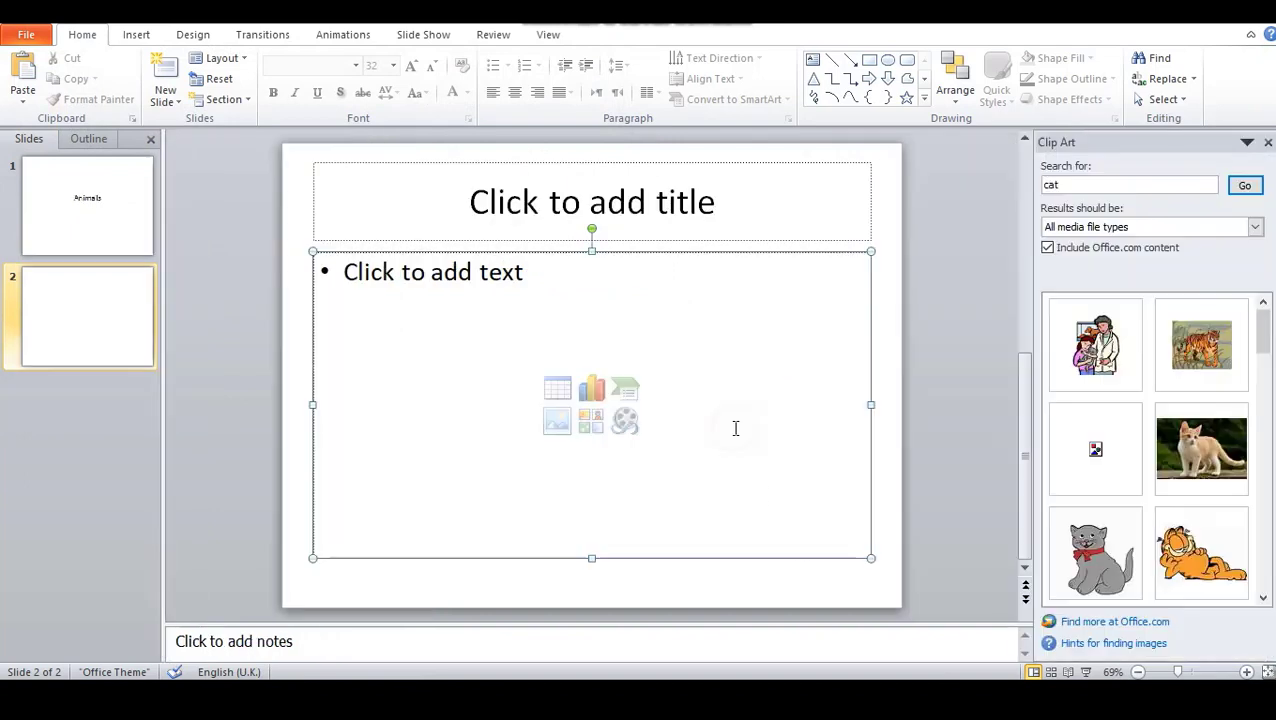
{"action": "left_click", "coordinate": [1246, 186]}
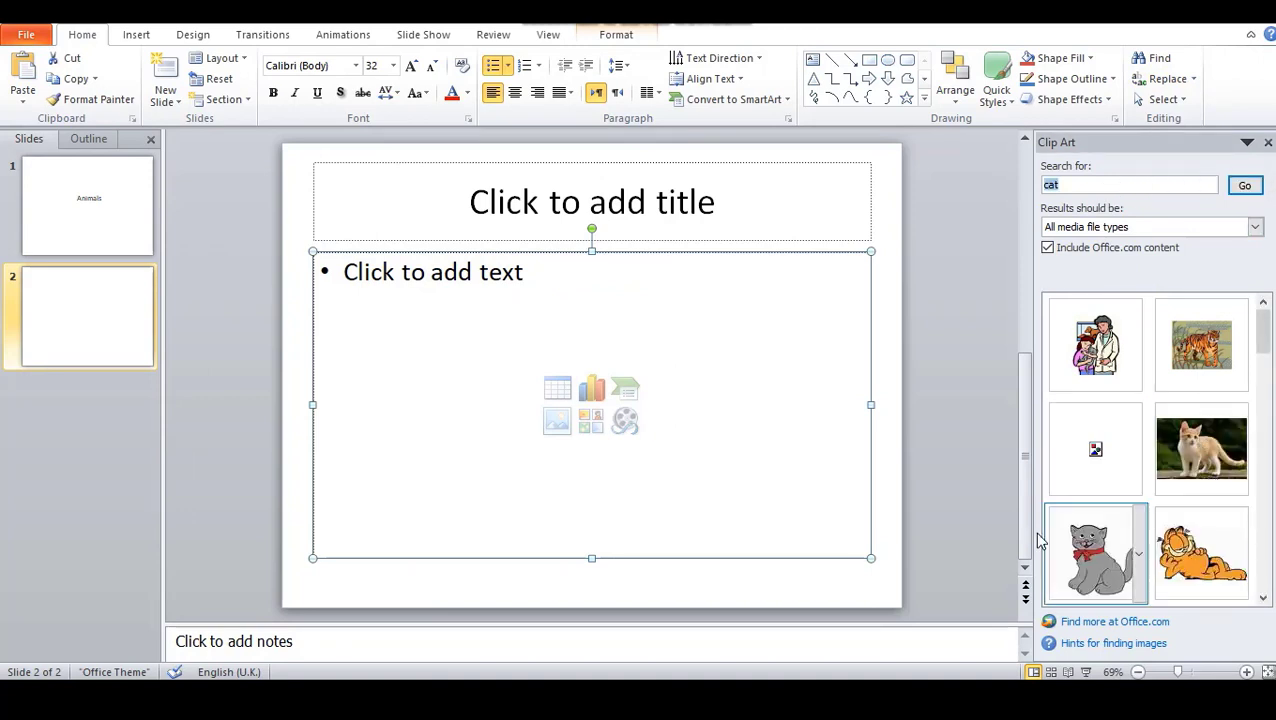
{"action": "left_click", "coordinate": [1212, 459]}
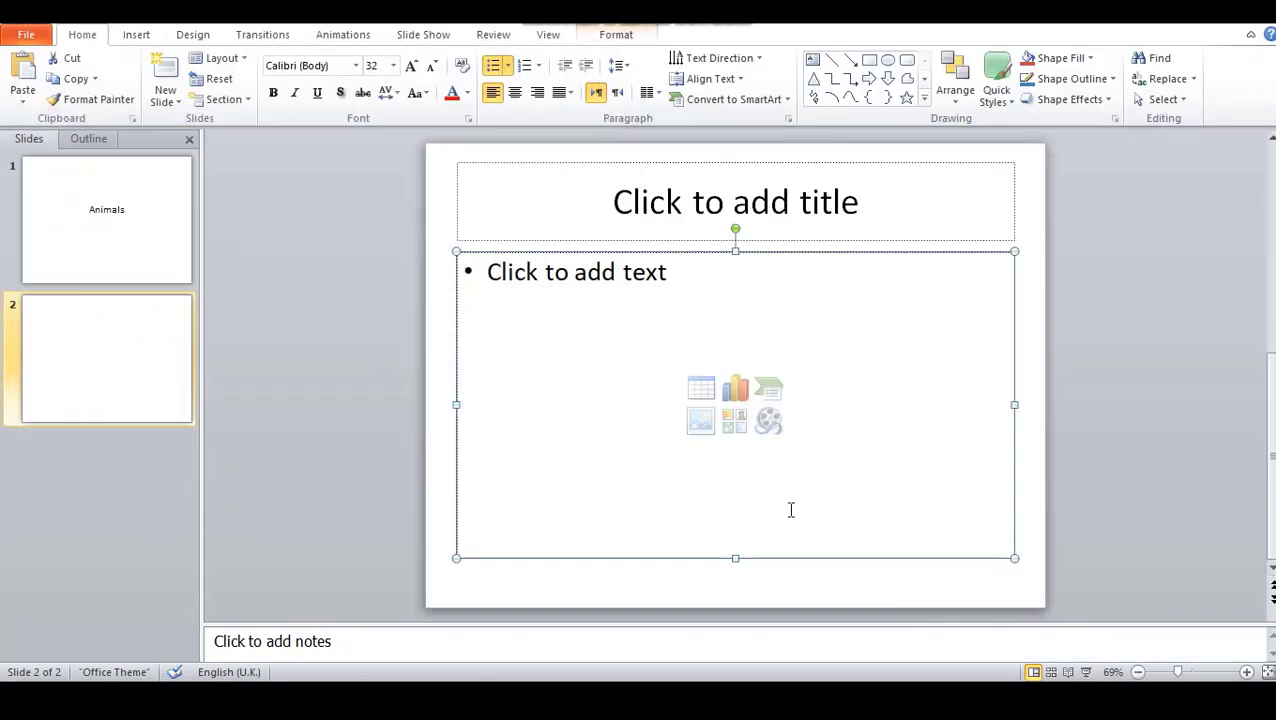
Open the Insert Media Clip video file chooser on slide 2.
{"action": "left_click", "coordinate": [776, 422]}
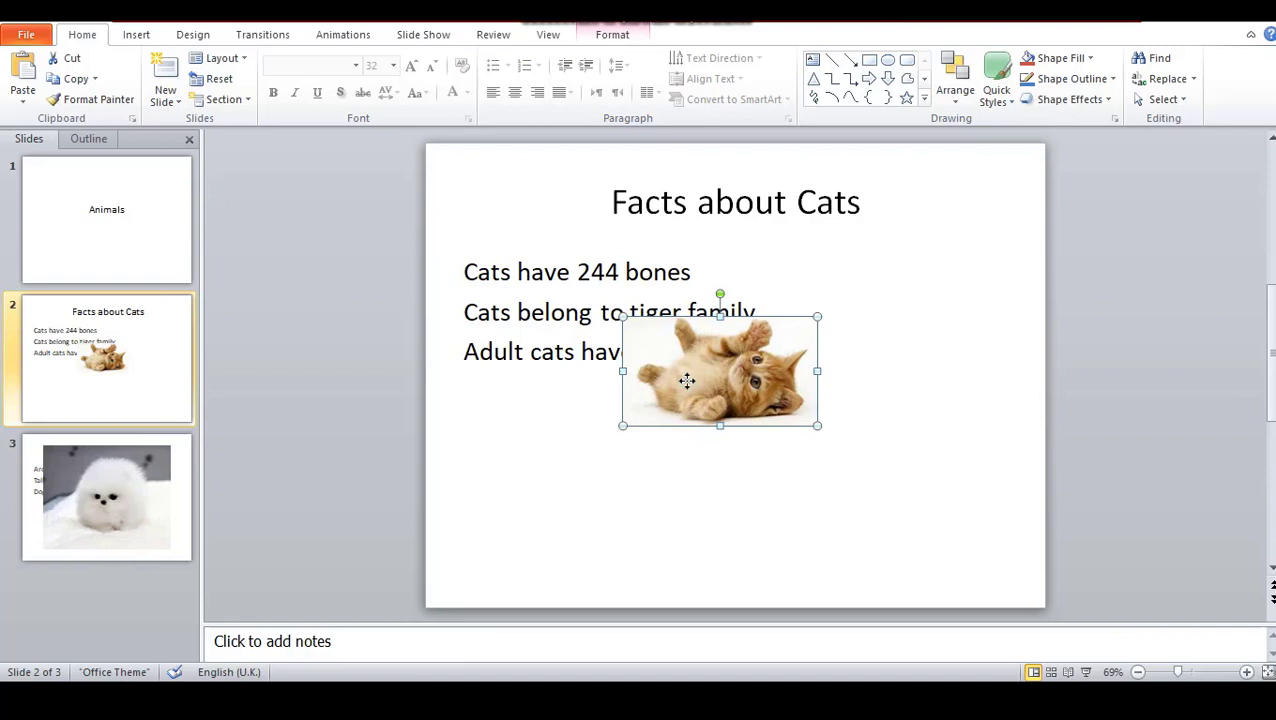
Move the cat picture lower right, bullet the three cat facts, and go to slide 3.
{"action": "mouse_move", "coordinate": [687, 380]}
{"action": "left_mouse_down"}
{"action": "mouse_move", "coordinate": [832, 480]}
{"action": "mouse_move", "coordinate": [858, 471]}
{"action": "left_mouse_up"}
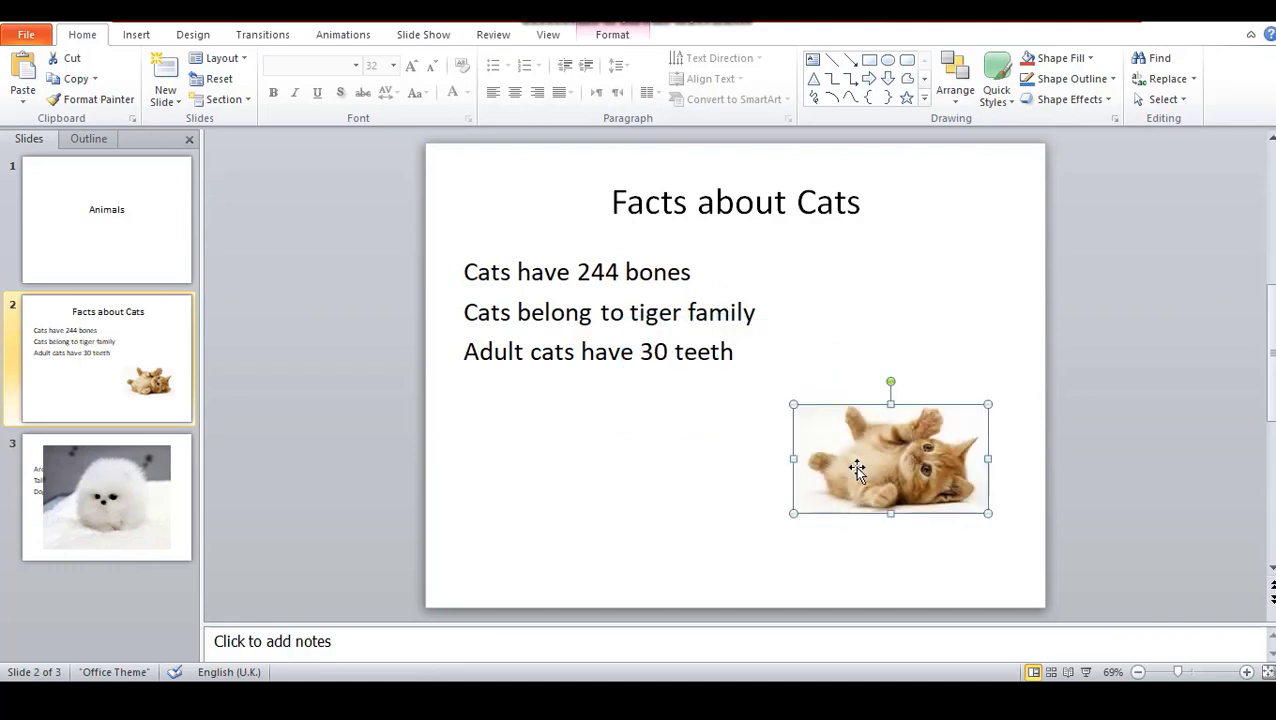
{"action": "triple_click", "coordinate": [676, 316]}
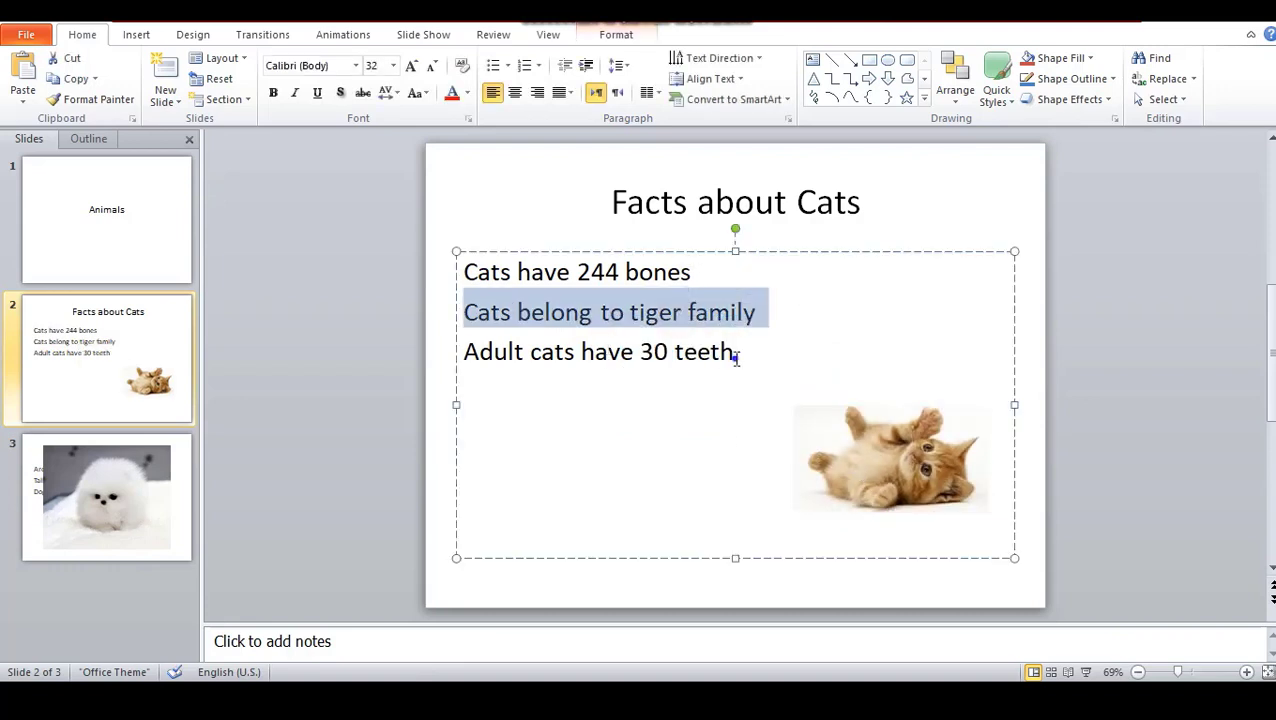
{"action": "mouse_move", "coordinate": [738, 353]}
{"action": "left_mouse_down"}
{"action": "mouse_move", "coordinate": [597, 343]}
{"action": "mouse_move", "coordinate": [467, 312]}
{"action": "mouse_move", "coordinate": [469, 235]}
{"action": "left_mouse_up"}
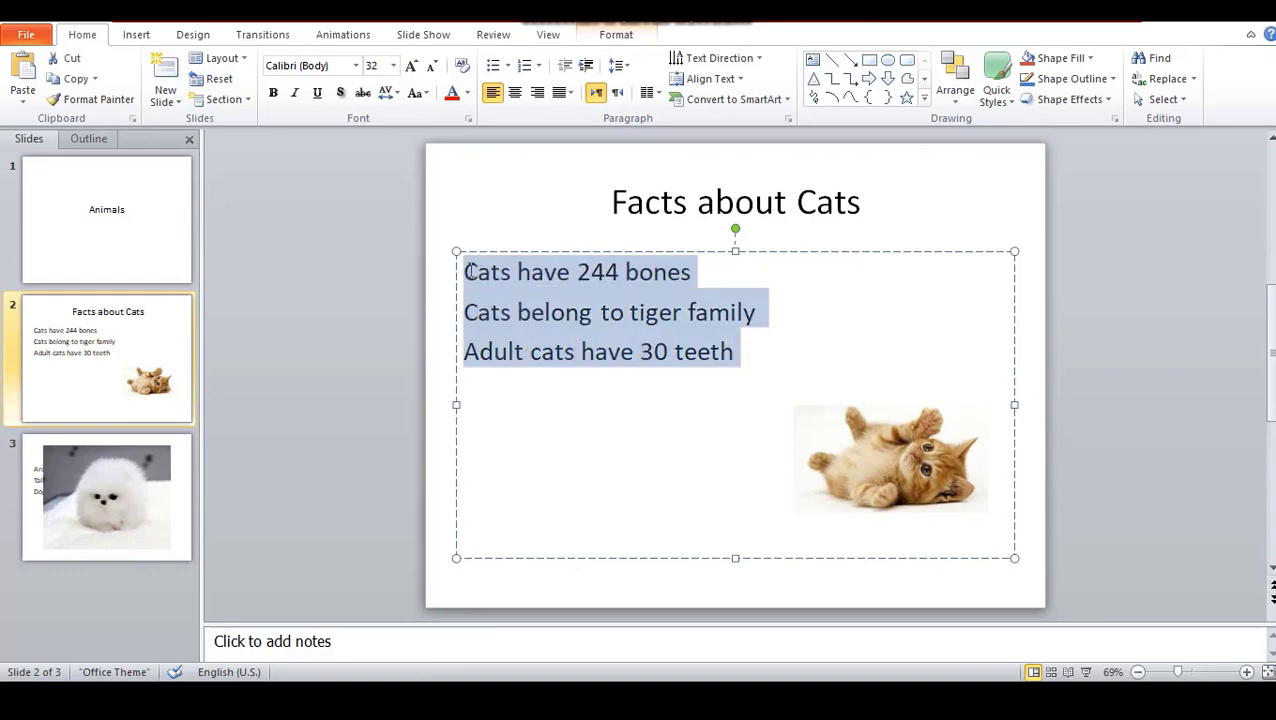
{"action": "right_click", "coordinate": [470, 272]}
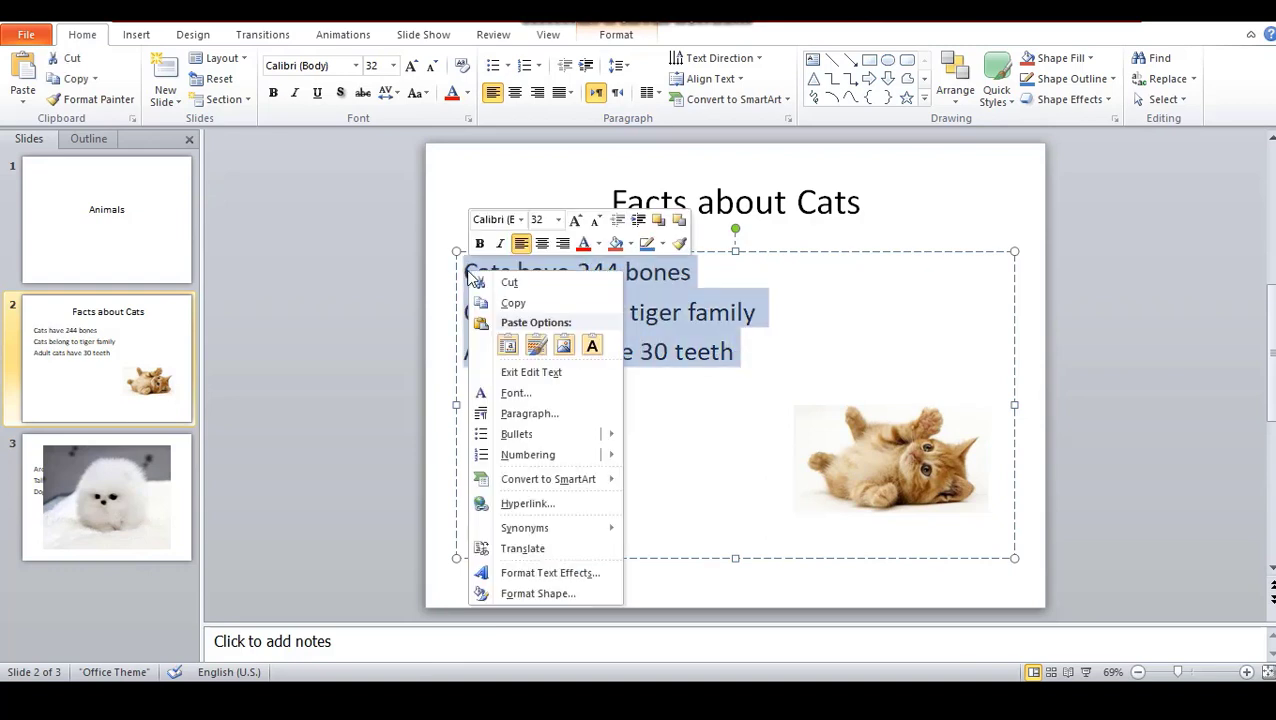
{"action": "left_click", "coordinate": [494, 66]}
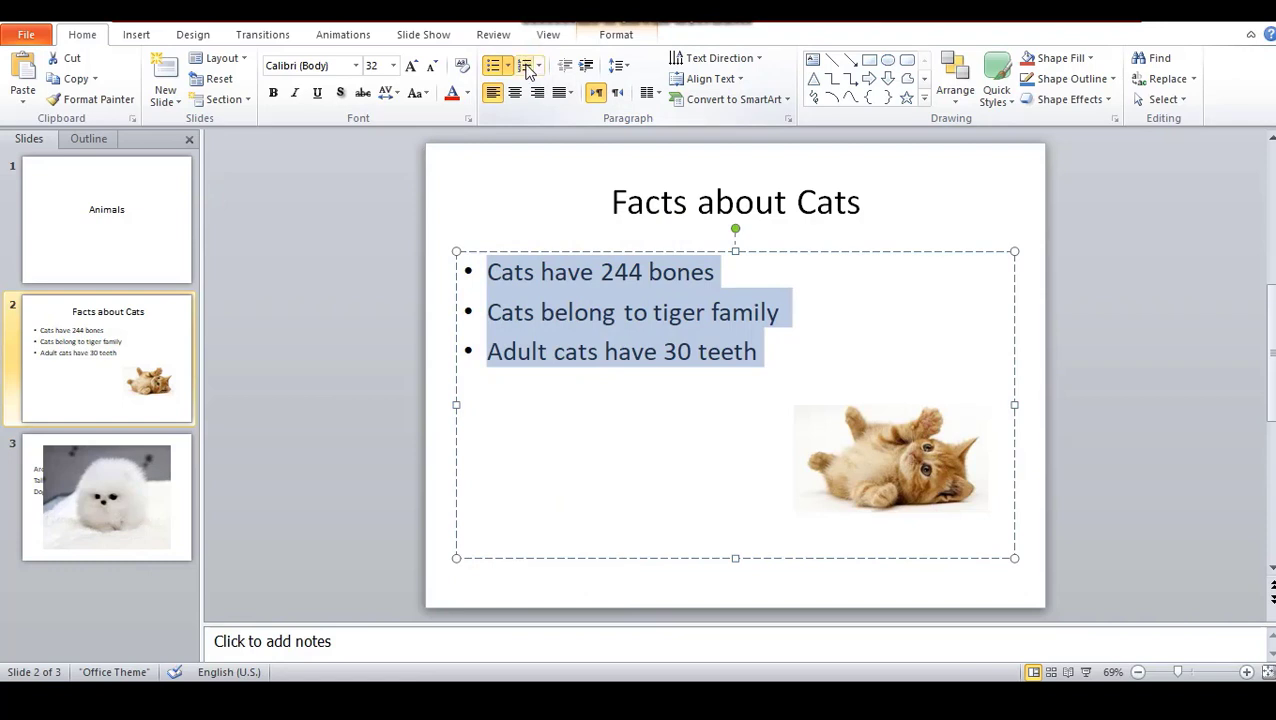
{"action": "left_click", "coordinate": [525, 66]}
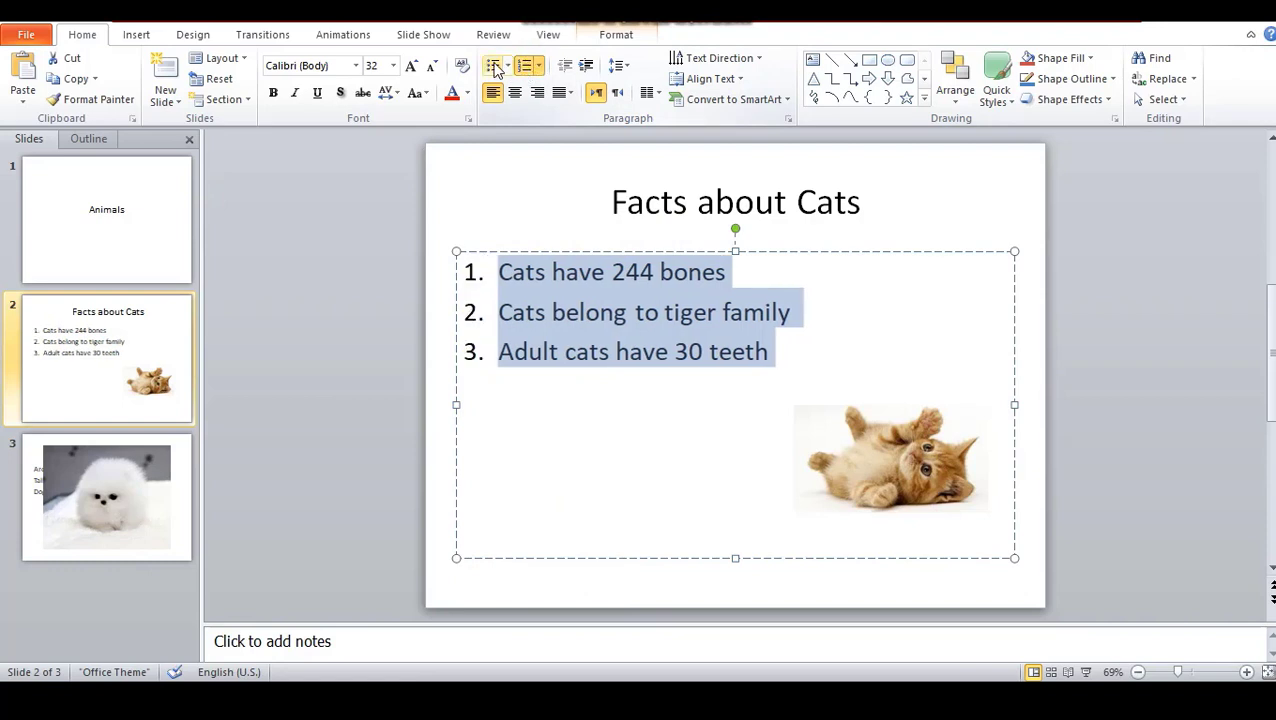
{"action": "left_click", "coordinate": [494, 66]}
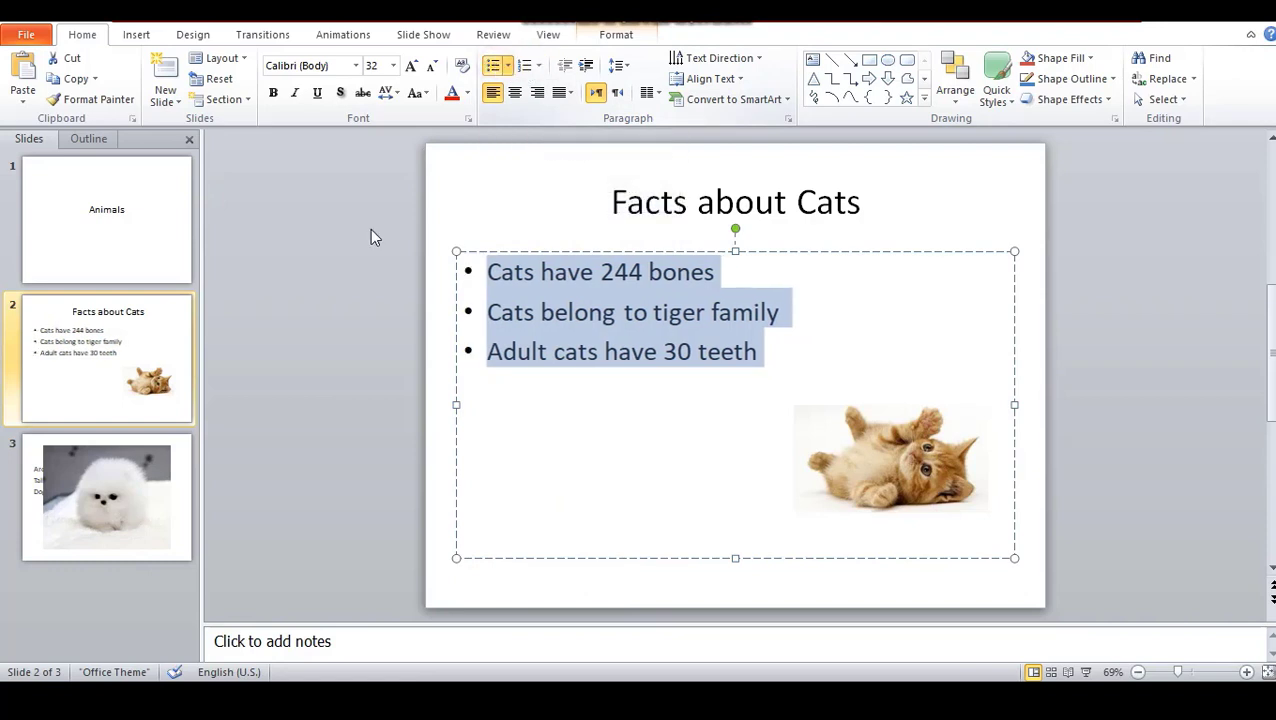
{"action": "left_click", "coordinate": [108, 515]}
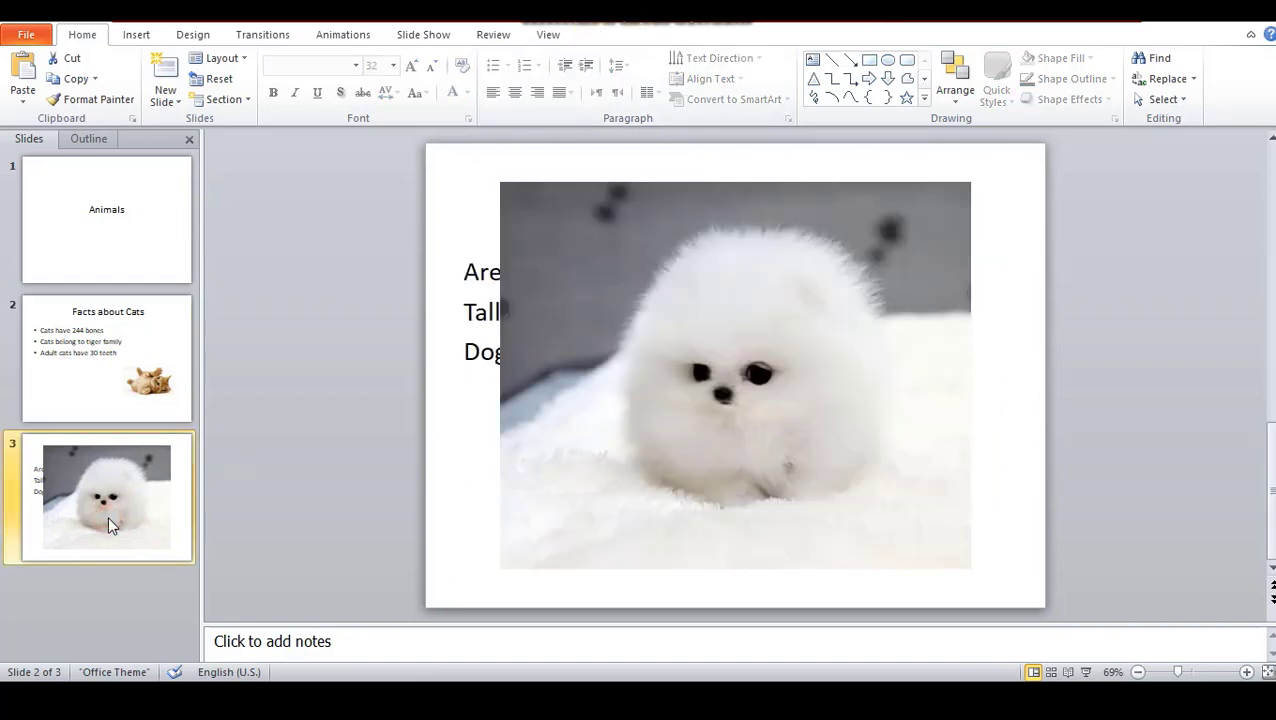
Shrink the dog picture from its top-left corner and open its formatting options.
{"action": "left_click", "coordinate": [741, 403]}
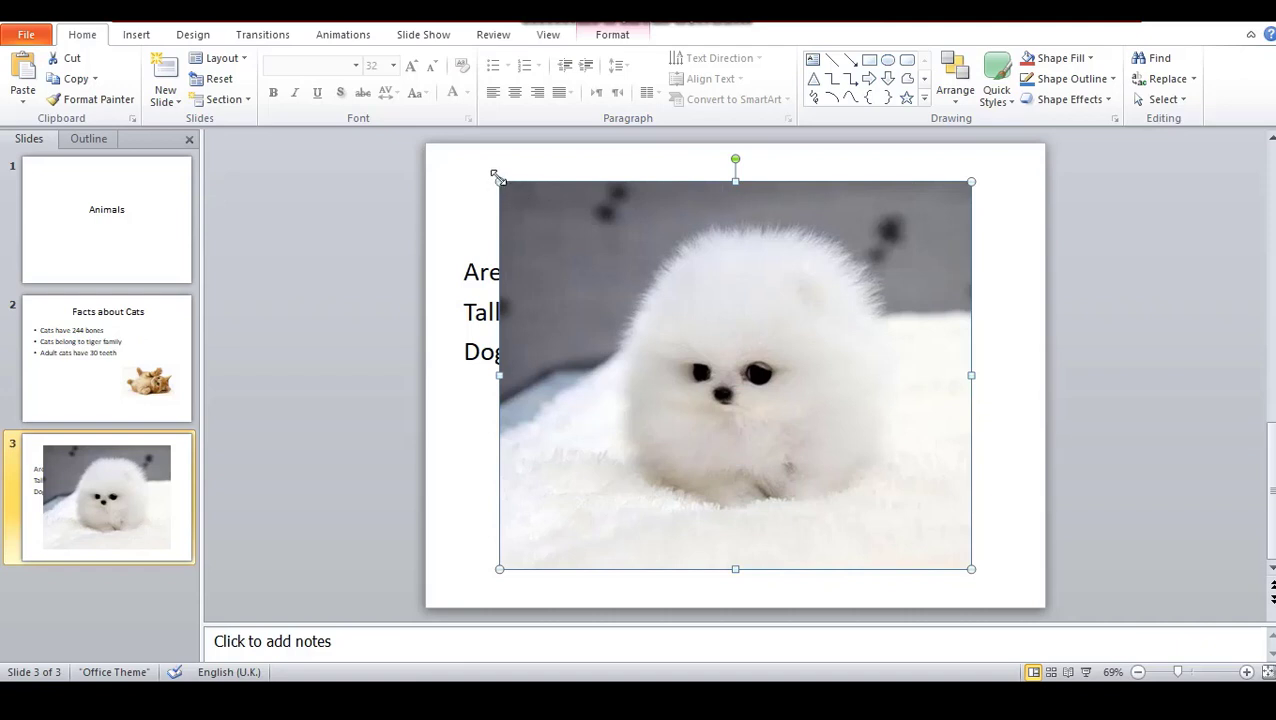
{"action": "left_click_drag", "start_coordinate": [497, 177], "coordinate": [780, 421]}
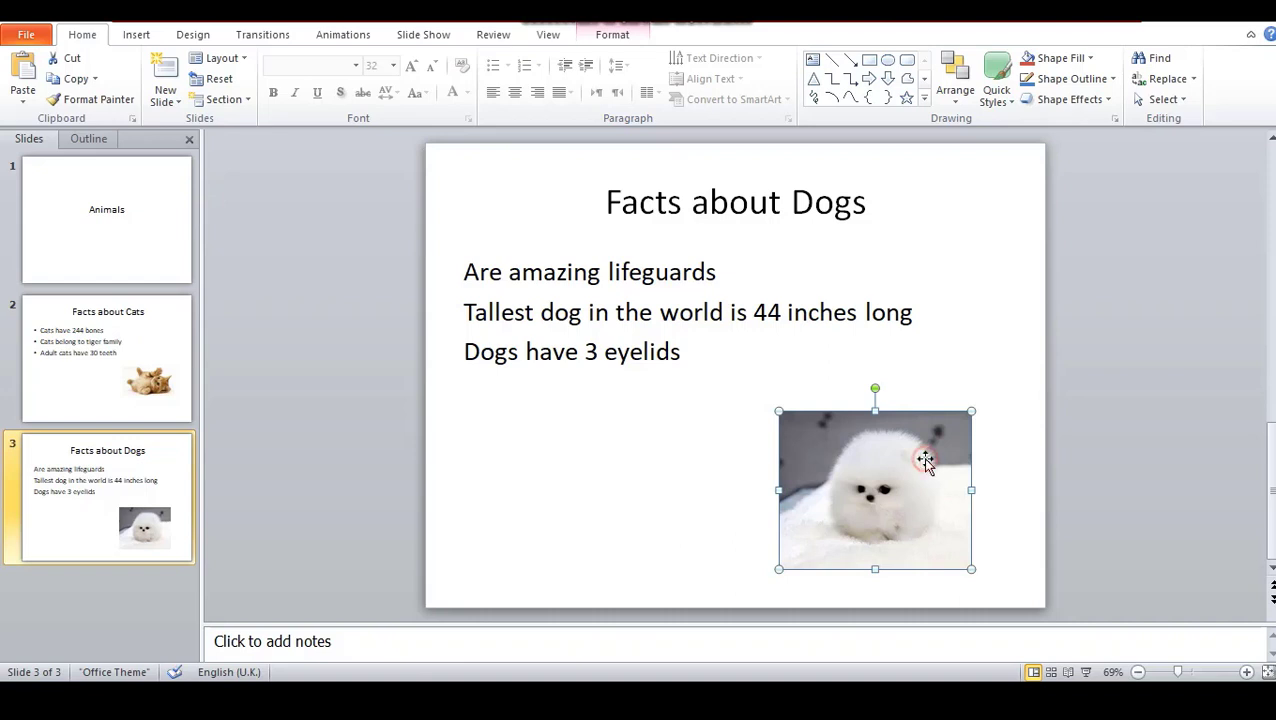
{"action": "double_click", "coordinate": [925, 460]}
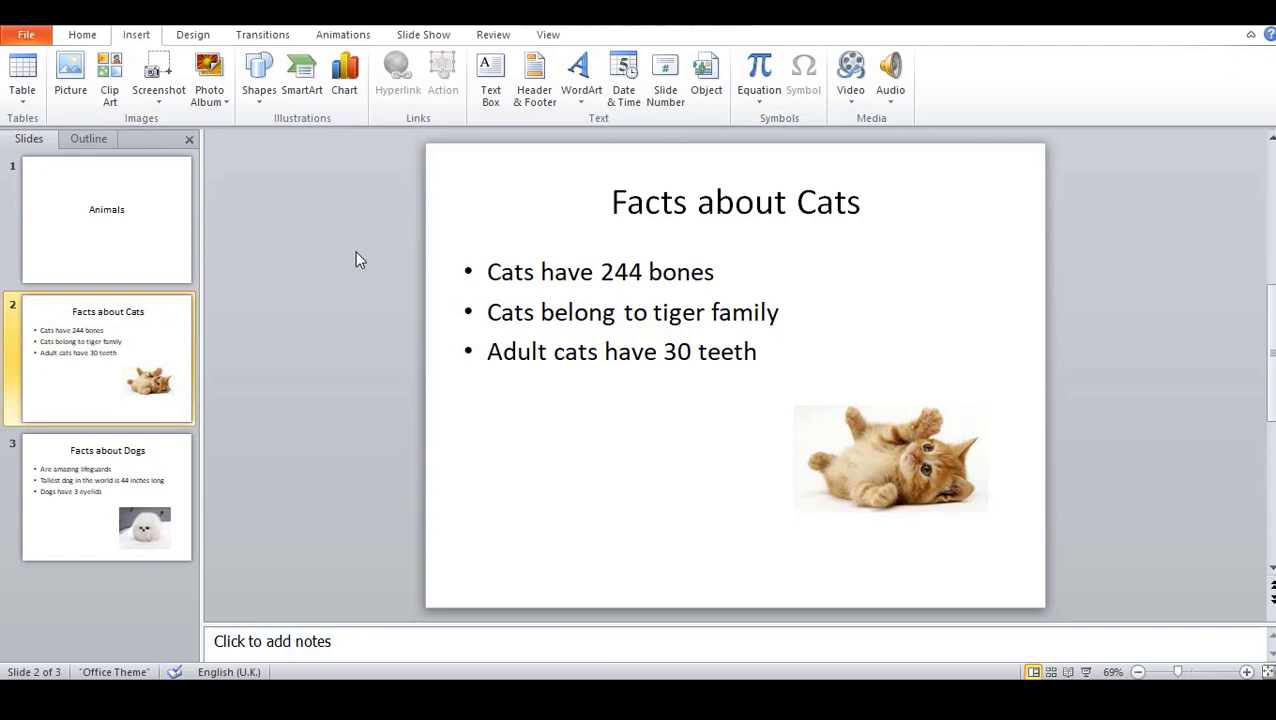
Draw an oval over the Facts about Cats title and send it to the back.
{"action": "left_click", "coordinate": [135, 35]}
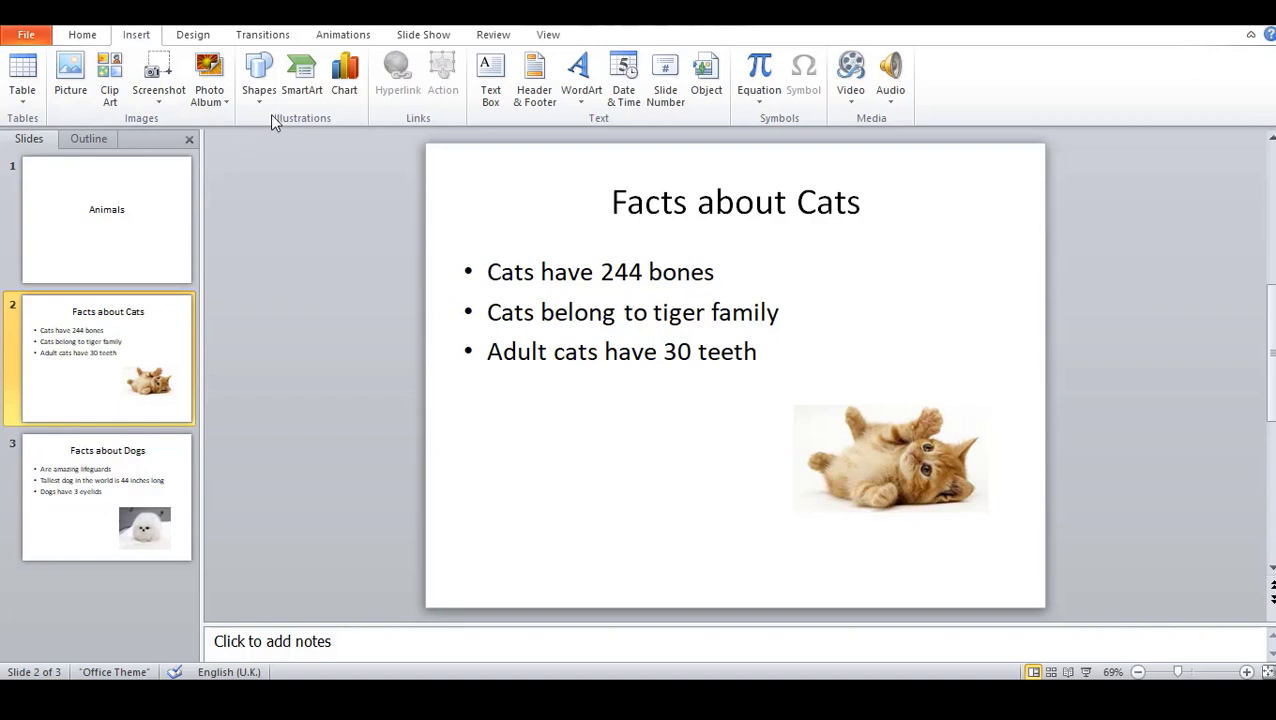
{"action": "left_click", "coordinate": [262, 72]}
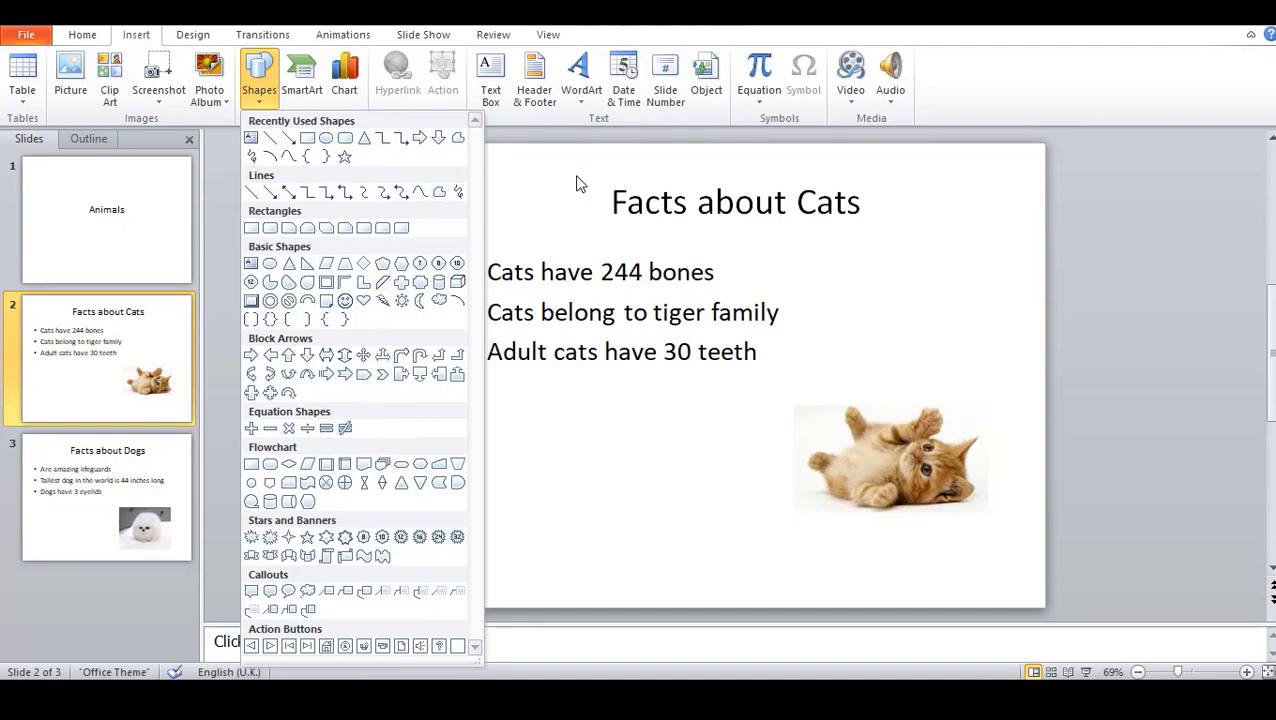
{"action": "key", "text": "ctrl+s"}
{"action": "left_click", "coordinate": [711, 45]}
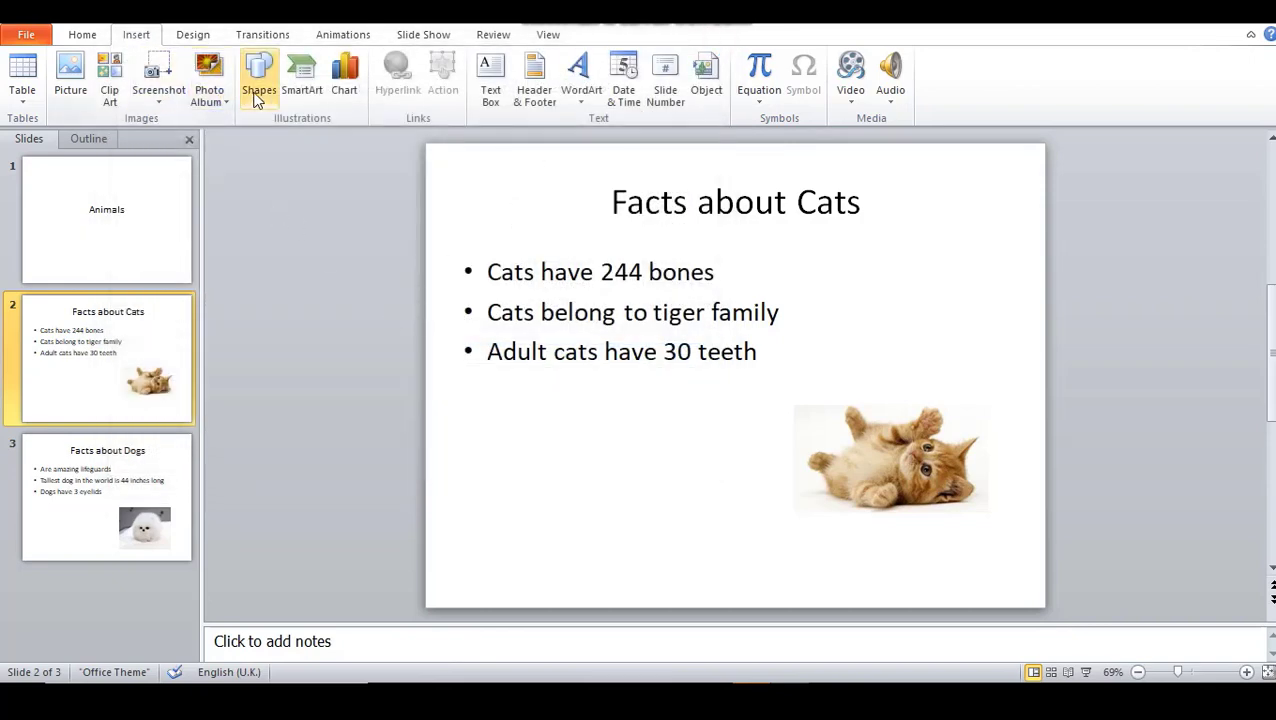
{"action": "left_click", "coordinate": [257, 92]}
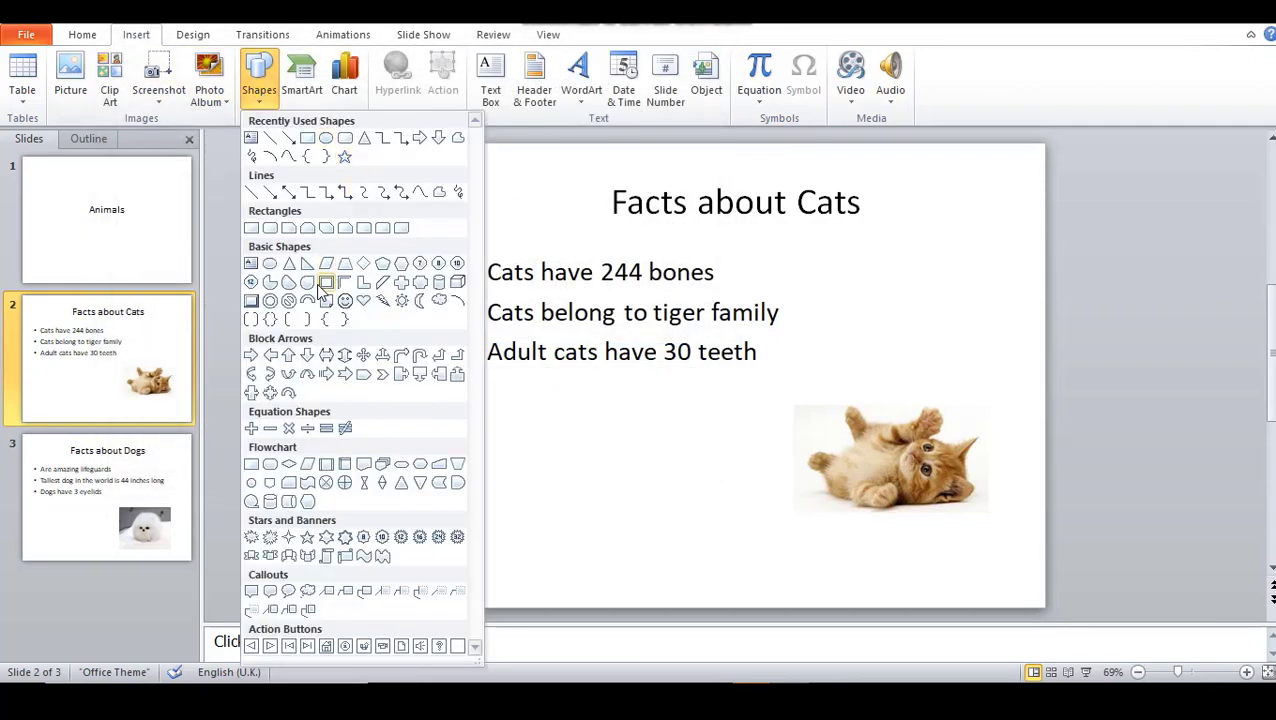
{"action": "left_click", "coordinate": [325, 138]}
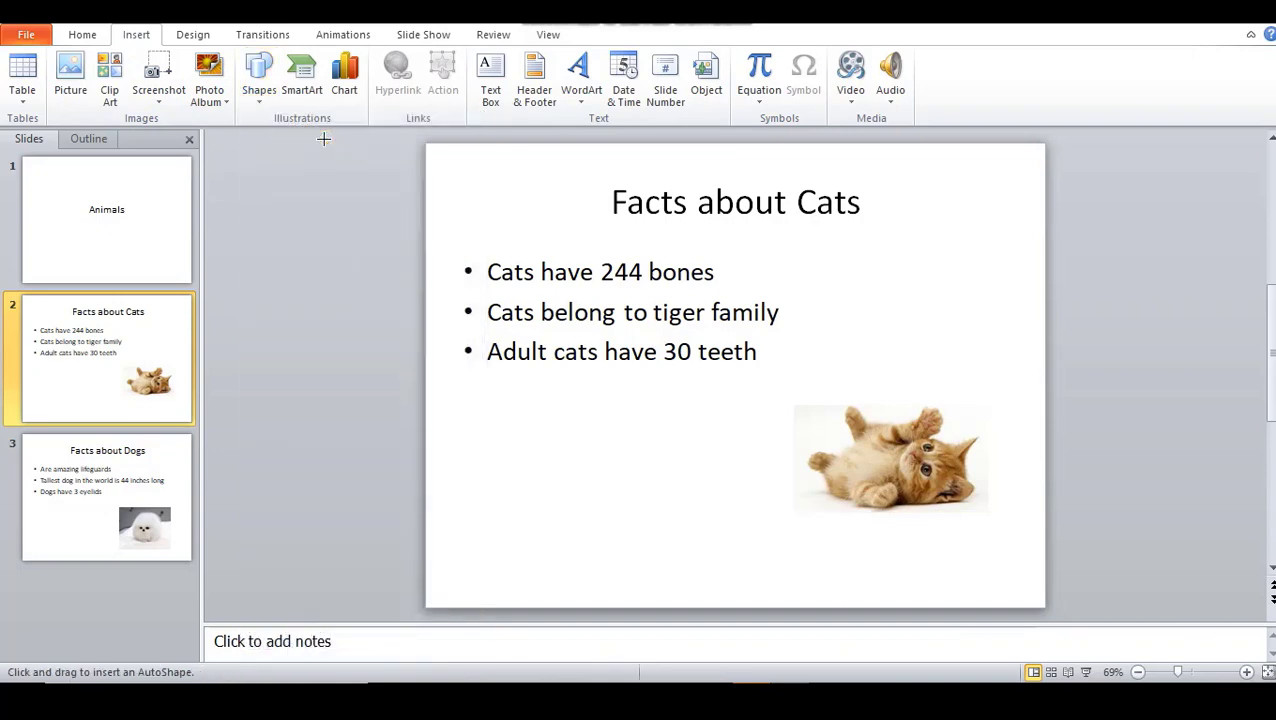
{"action": "left_click_drag", "start_coordinate": [578, 169], "coordinate": [909, 253]}
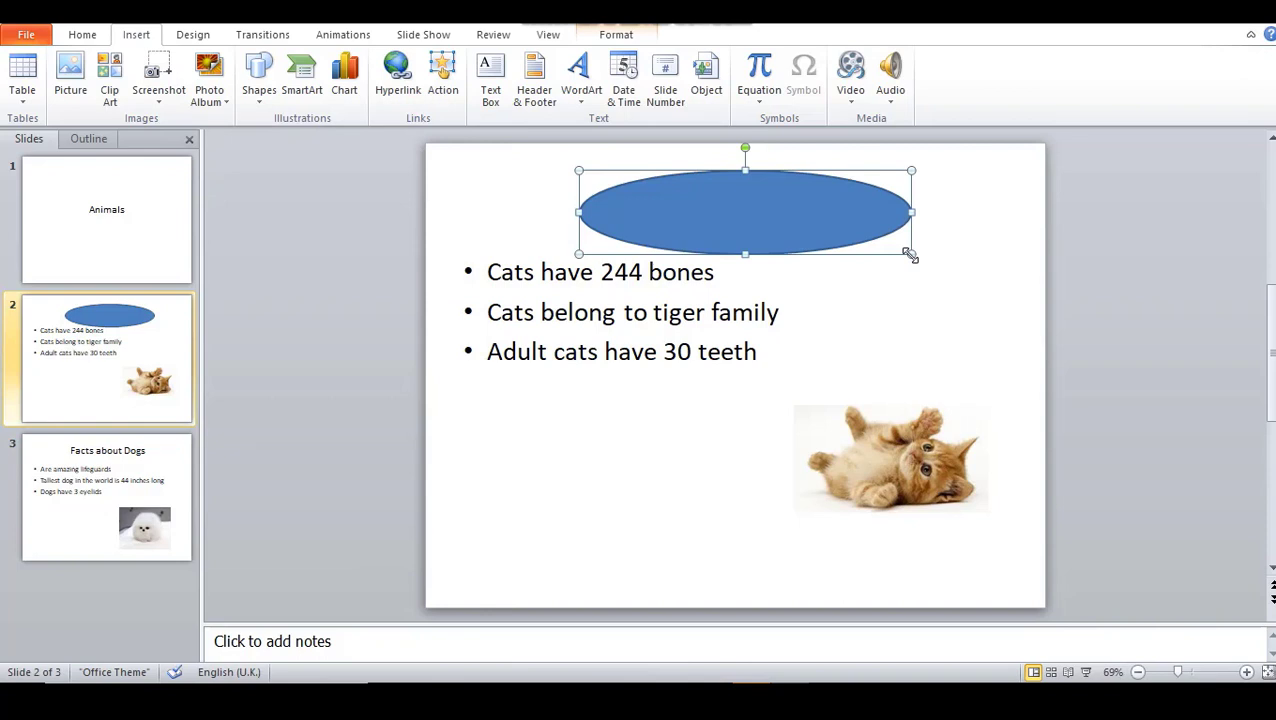
{"action": "right_click", "coordinate": [762, 224]}
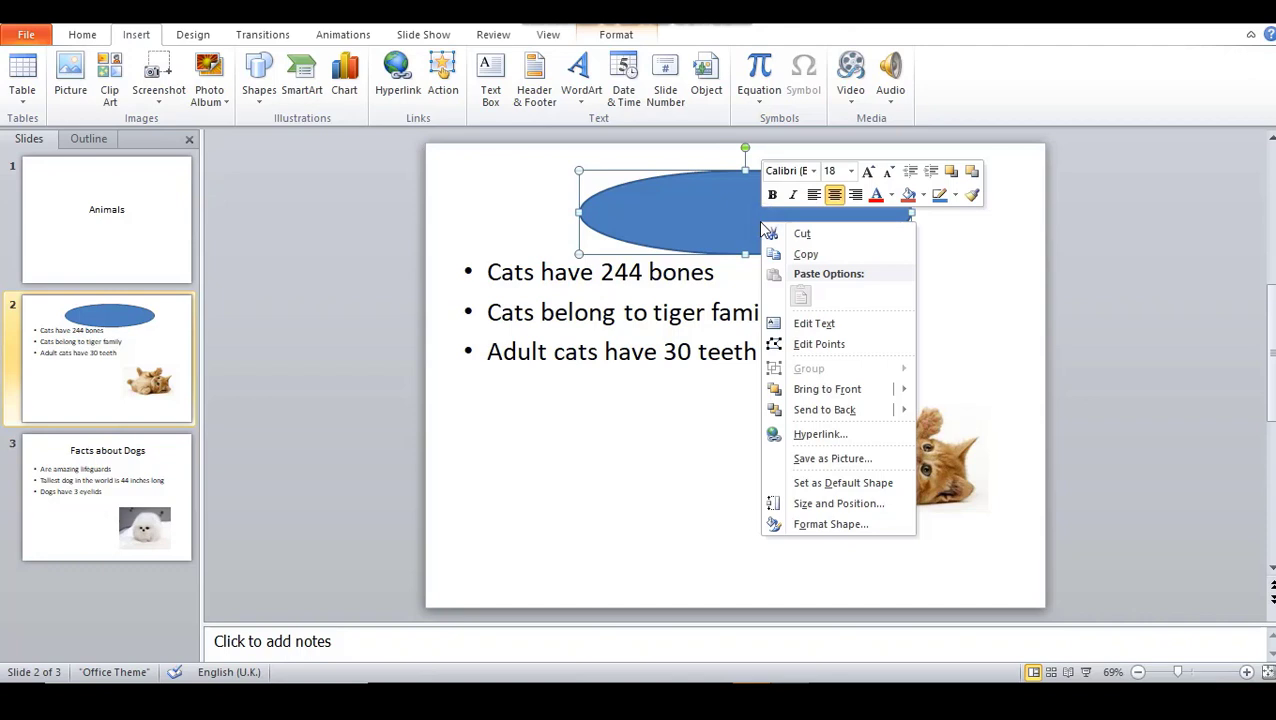
{"action": "left_click", "coordinate": [849, 408]}
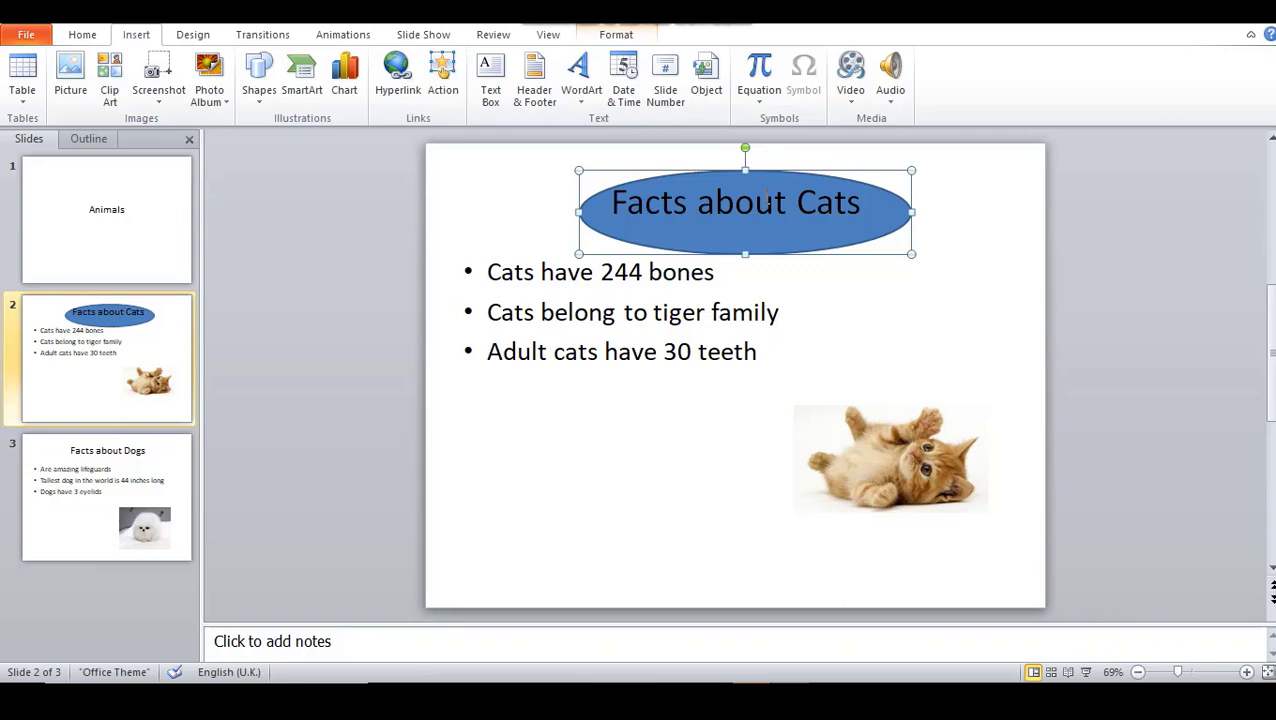
{"action": "key", "text": "ctrl+s"}
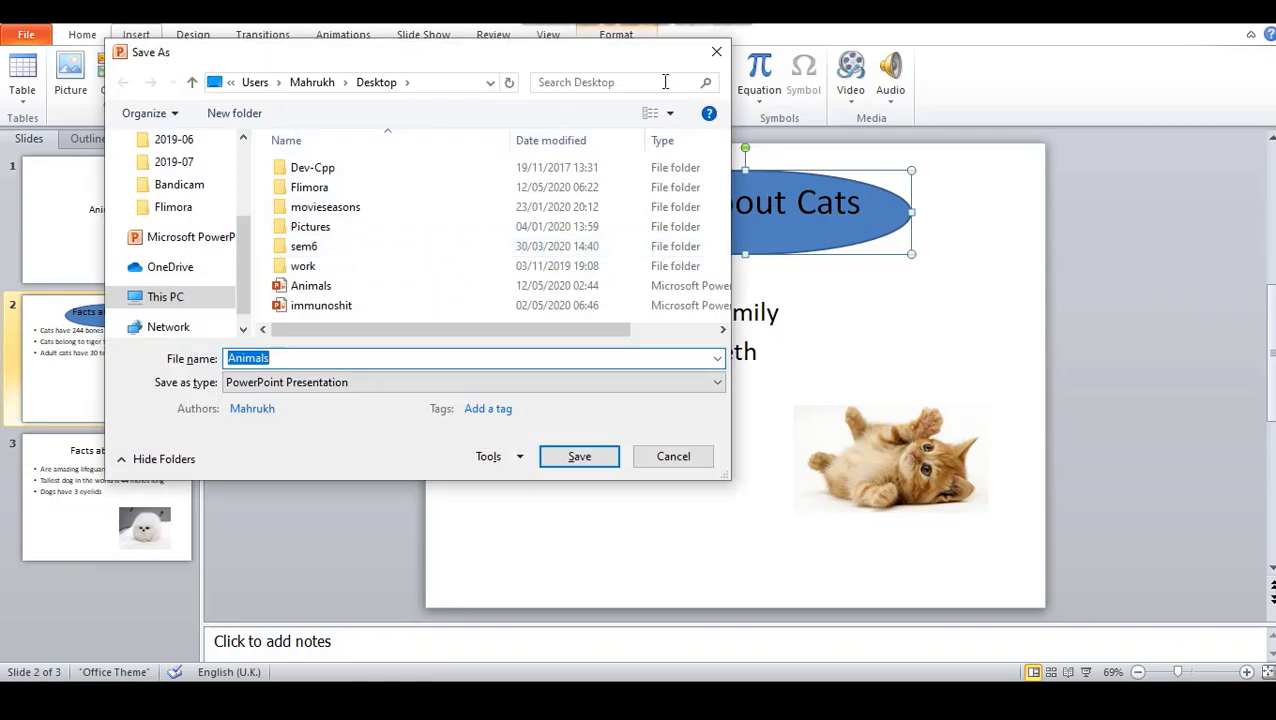
{"action": "left_click", "coordinate": [704, 62]}
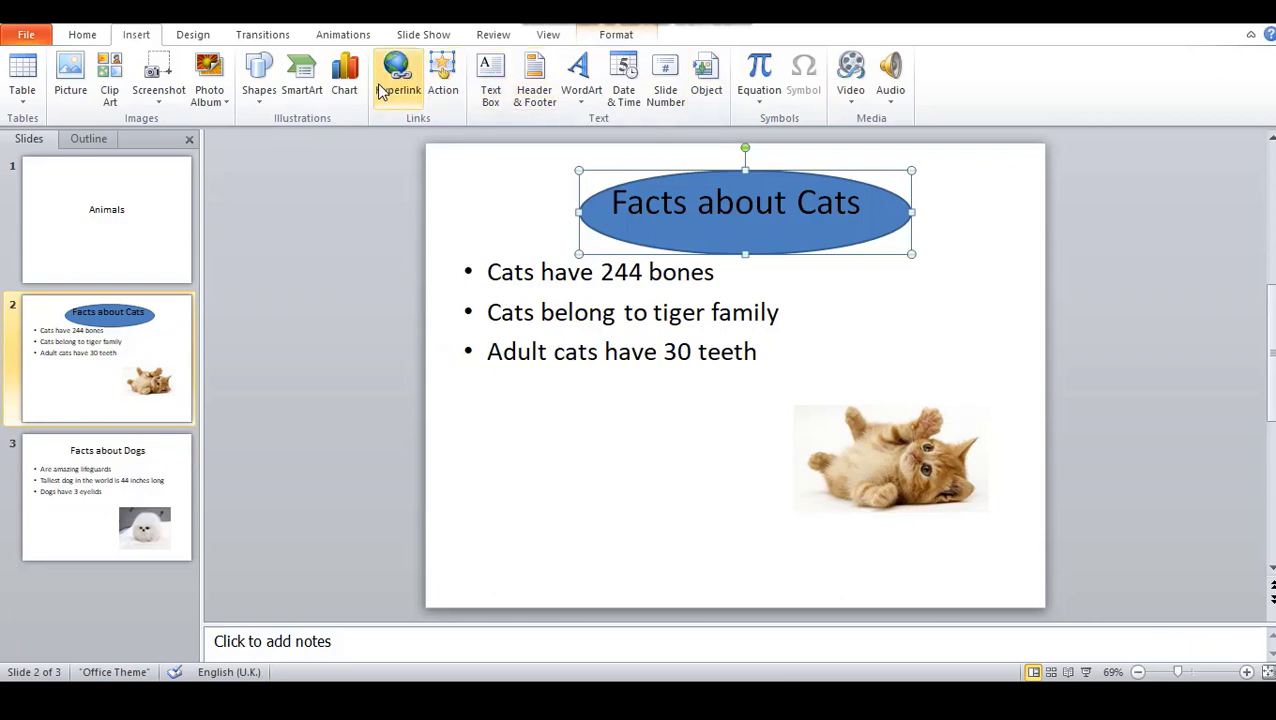
{"action": "left_click", "coordinate": [502, 68]}
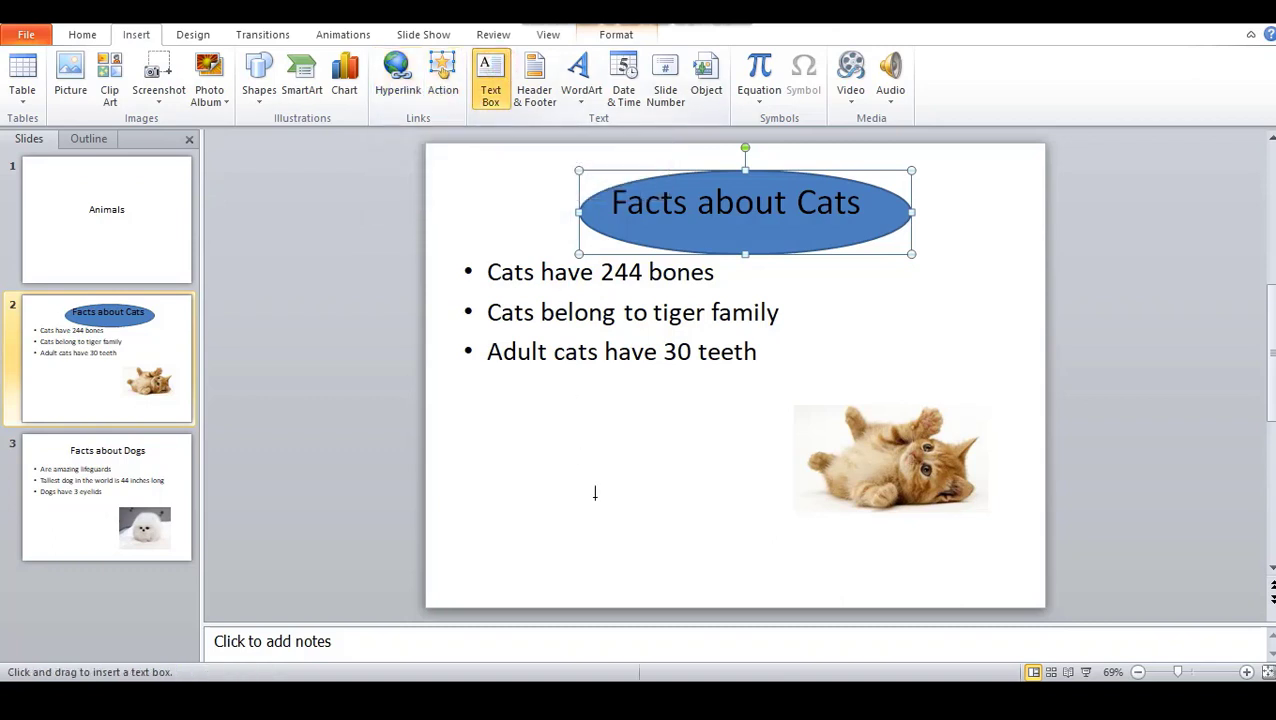
{"action": "mouse_move", "coordinate": [595, 498]}
{"action": "left_mouse_down"}
{"action": "mouse_move", "coordinate": [689, 504]}
{"action": "mouse_move", "coordinate": [750, 545]}
{"action": "left_mouse_up"}
{"action": "type", "text": "jhhjg"}
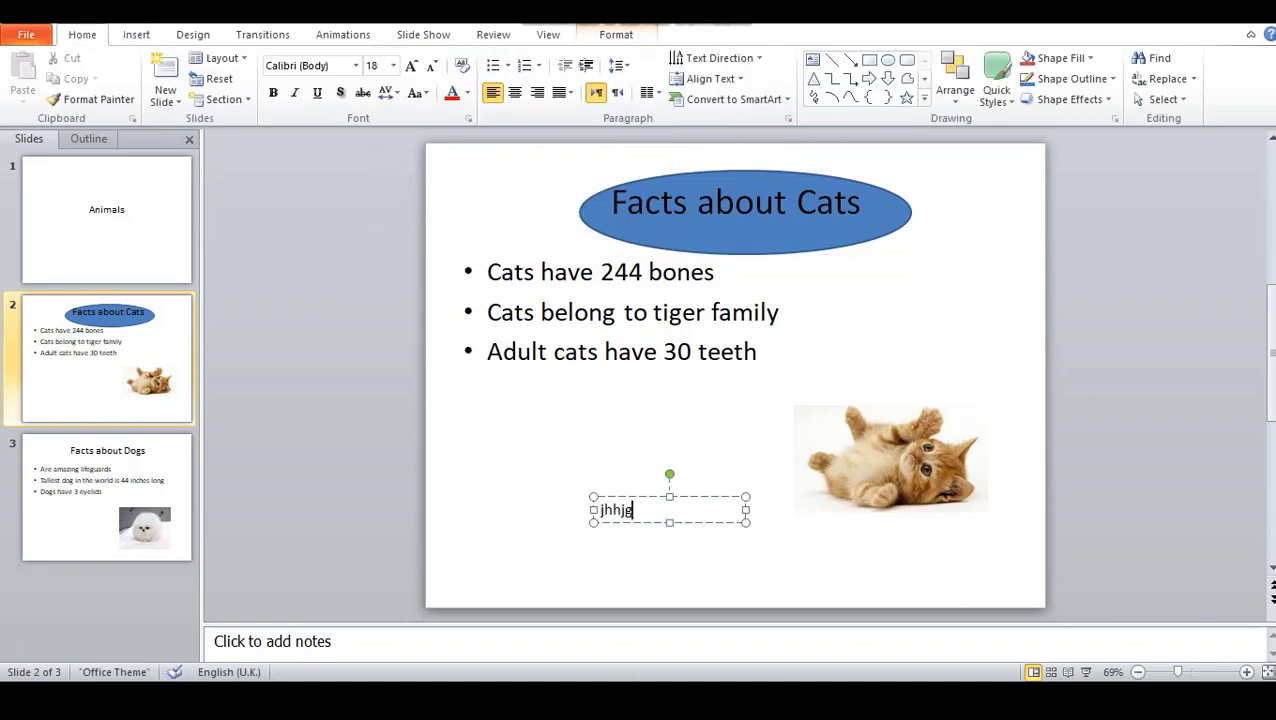
{"action": "type", "text": "jkj"}
{"action": "key", "text": "BackSpace"}
{"action": "key", "text": "BackSpace"}
{"action": "key", "text": "BackSpace"}
{"action": "left_click", "coordinate": [181, 38]}
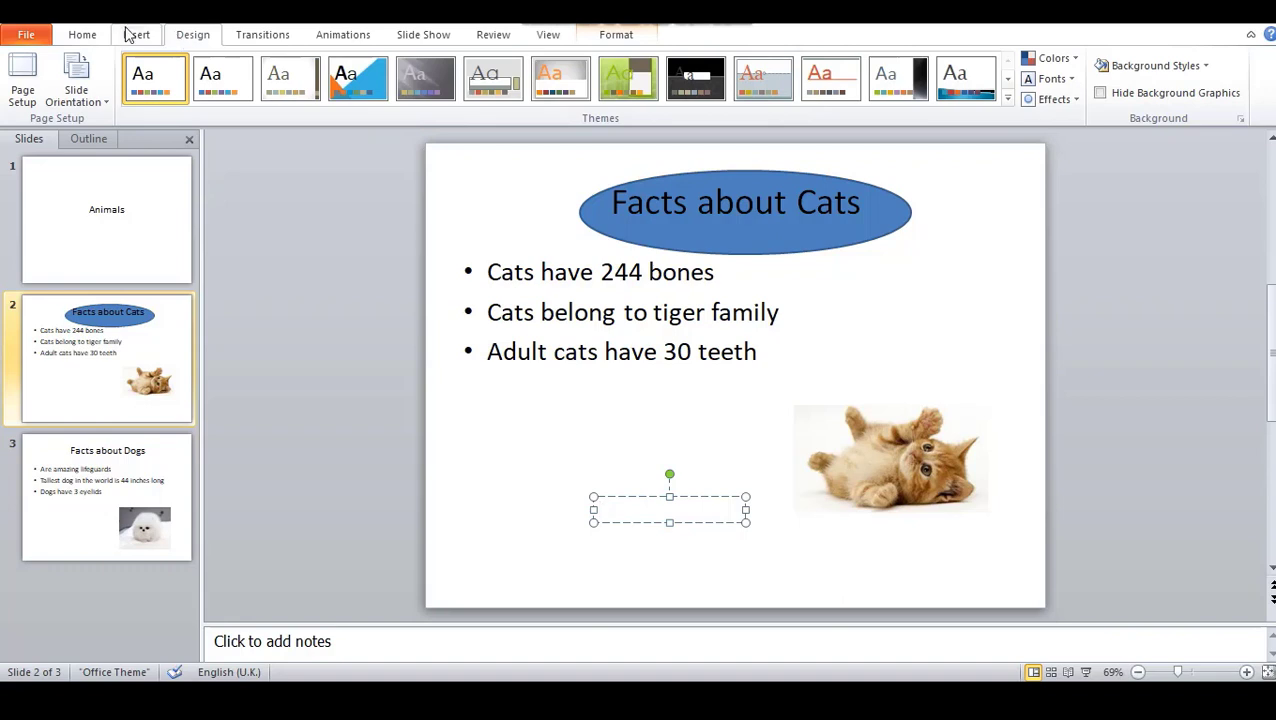
{"action": "left_click", "coordinate": [131, 34]}
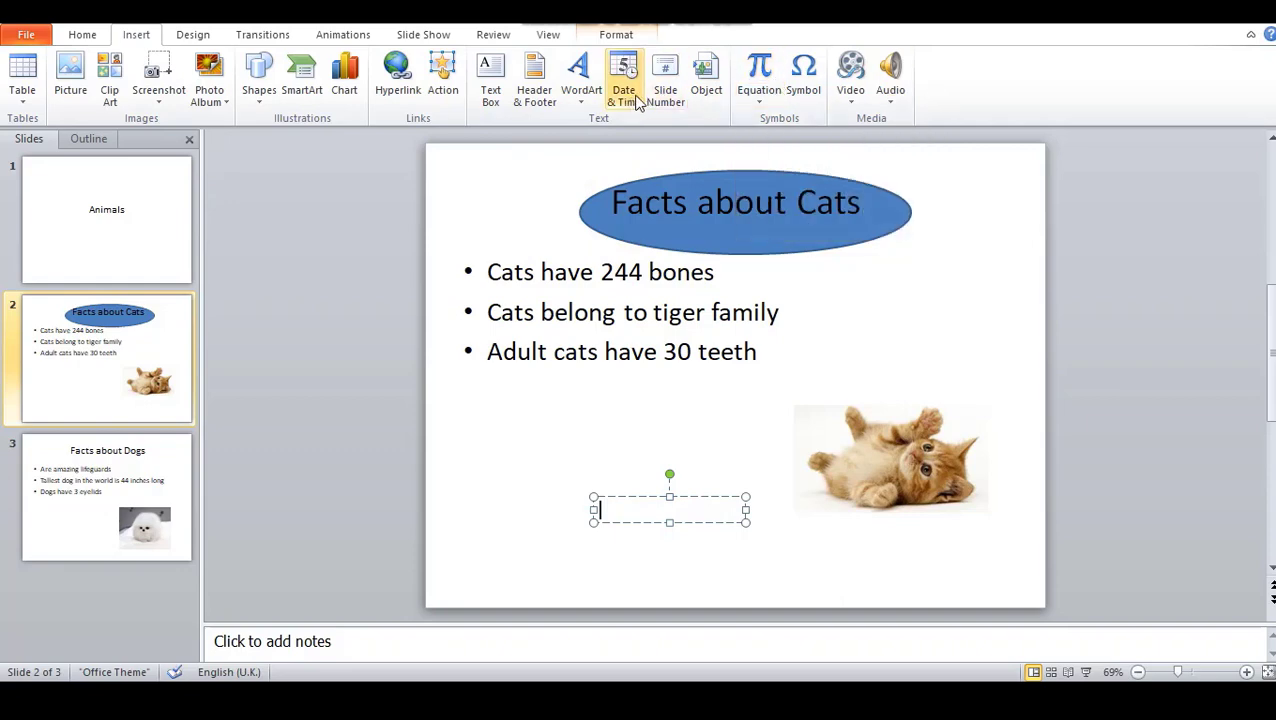
{"action": "key", "text": "F12"}
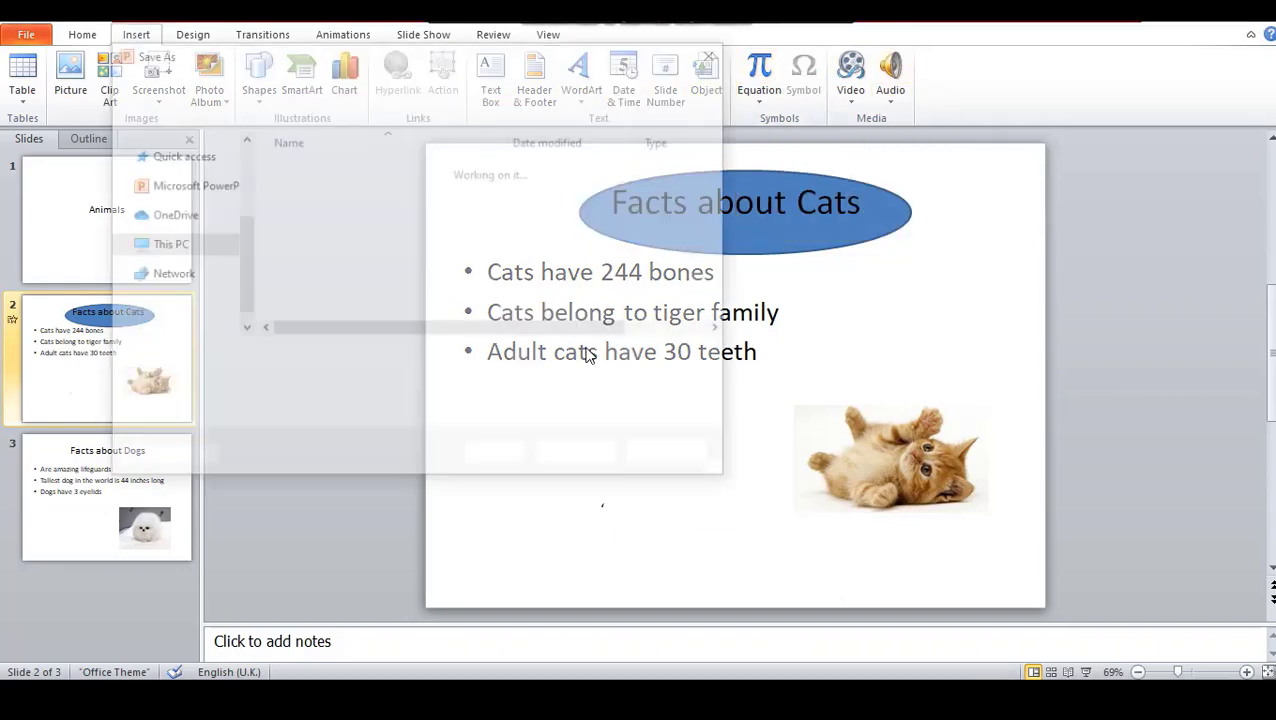
{"action": "left_click", "coordinate": [716, 52]}
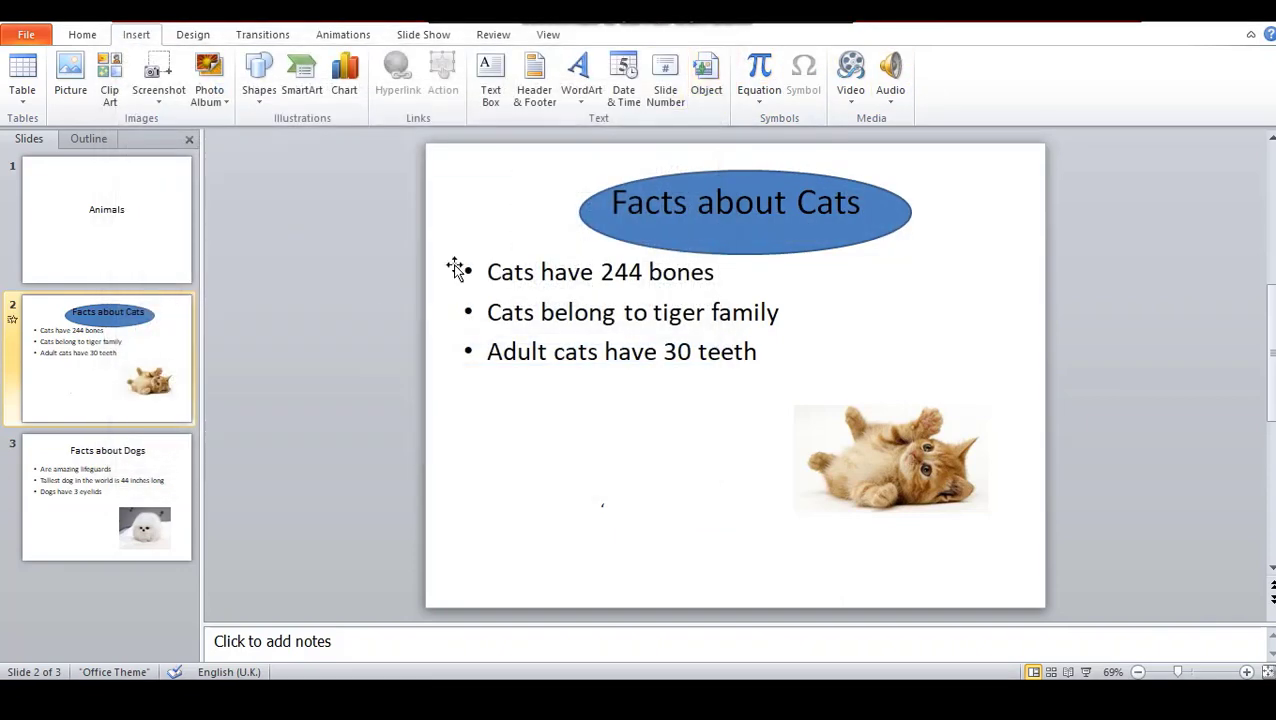
Try the Angles theme, then apply Adjacency to all slides with its default colours and effects.
{"action": "left_click", "coordinate": [193, 38]}
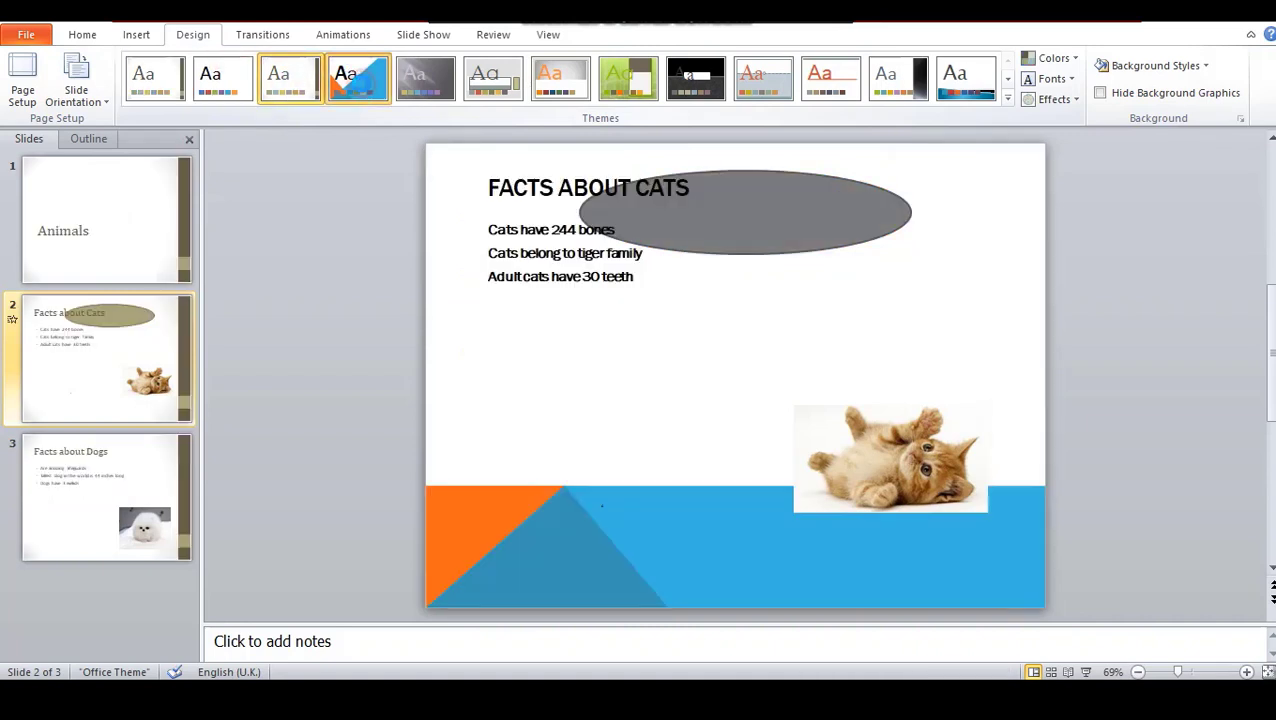
{"action": "left_click", "coordinate": [360, 88]}
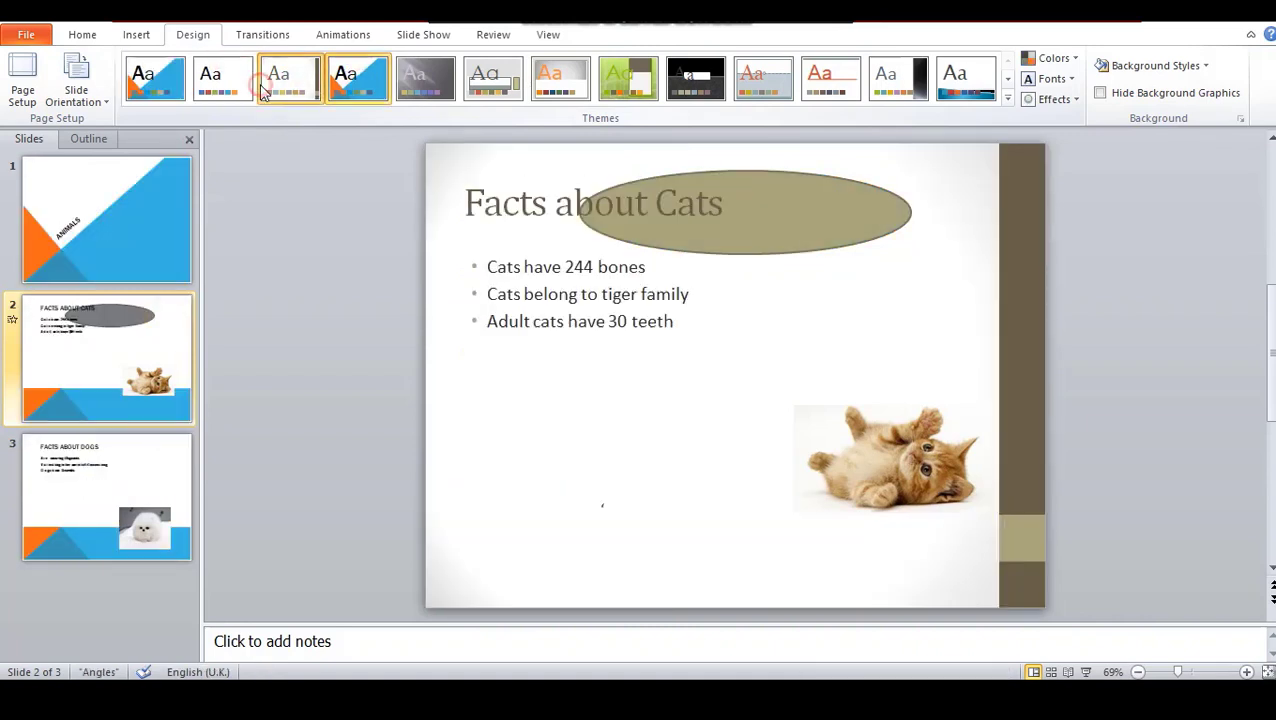
{"action": "left_click", "coordinate": [266, 88]}
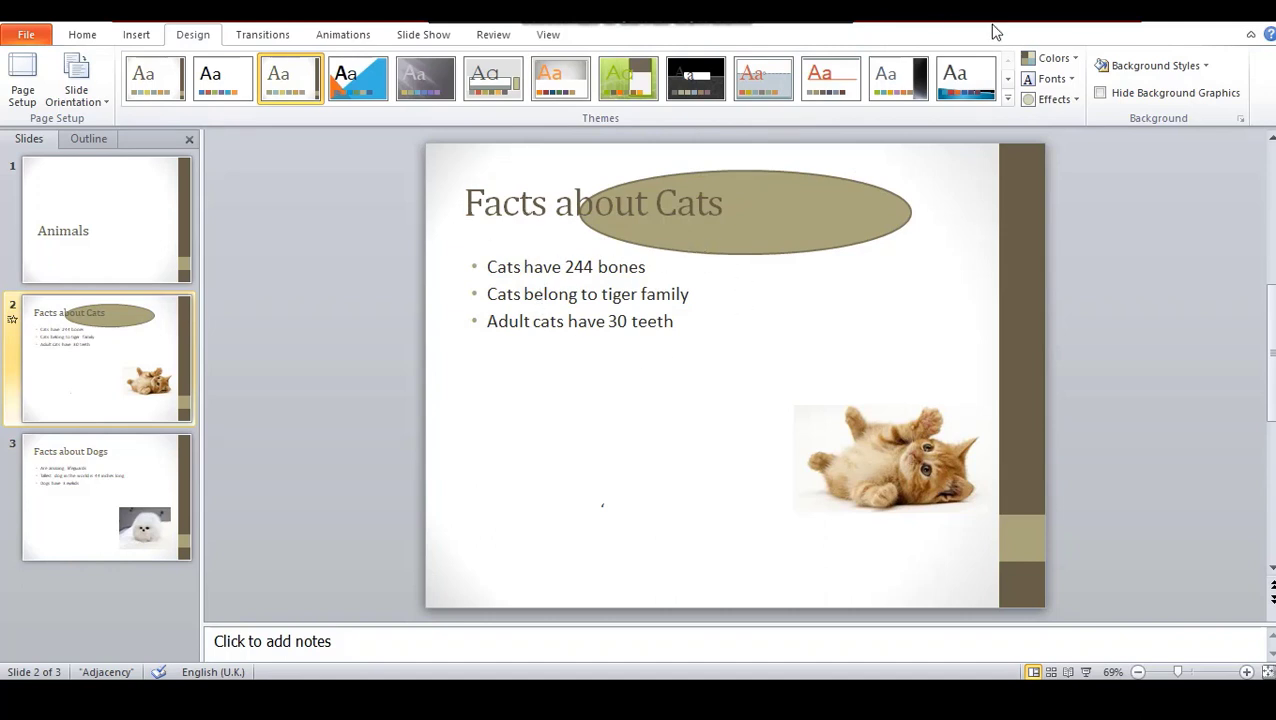
{"action": "left_click", "coordinate": [1074, 100]}
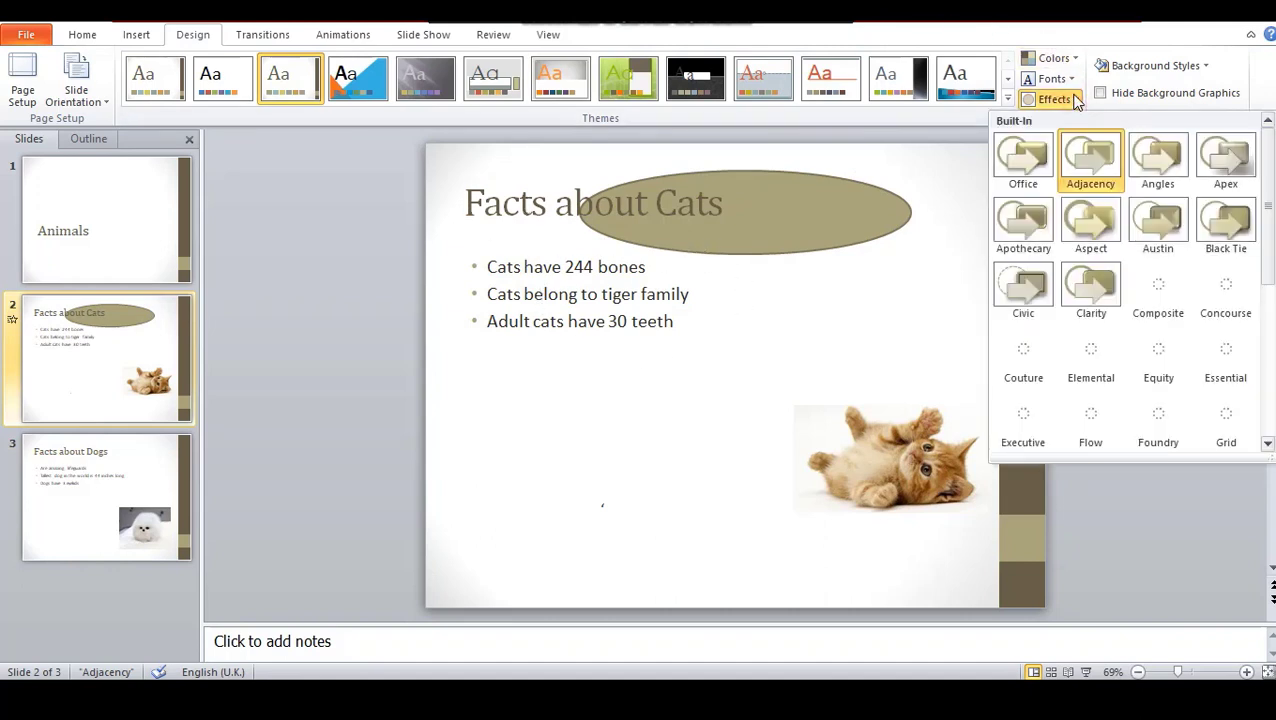
{"action": "left_click", "coordinate": [1074, 100]}
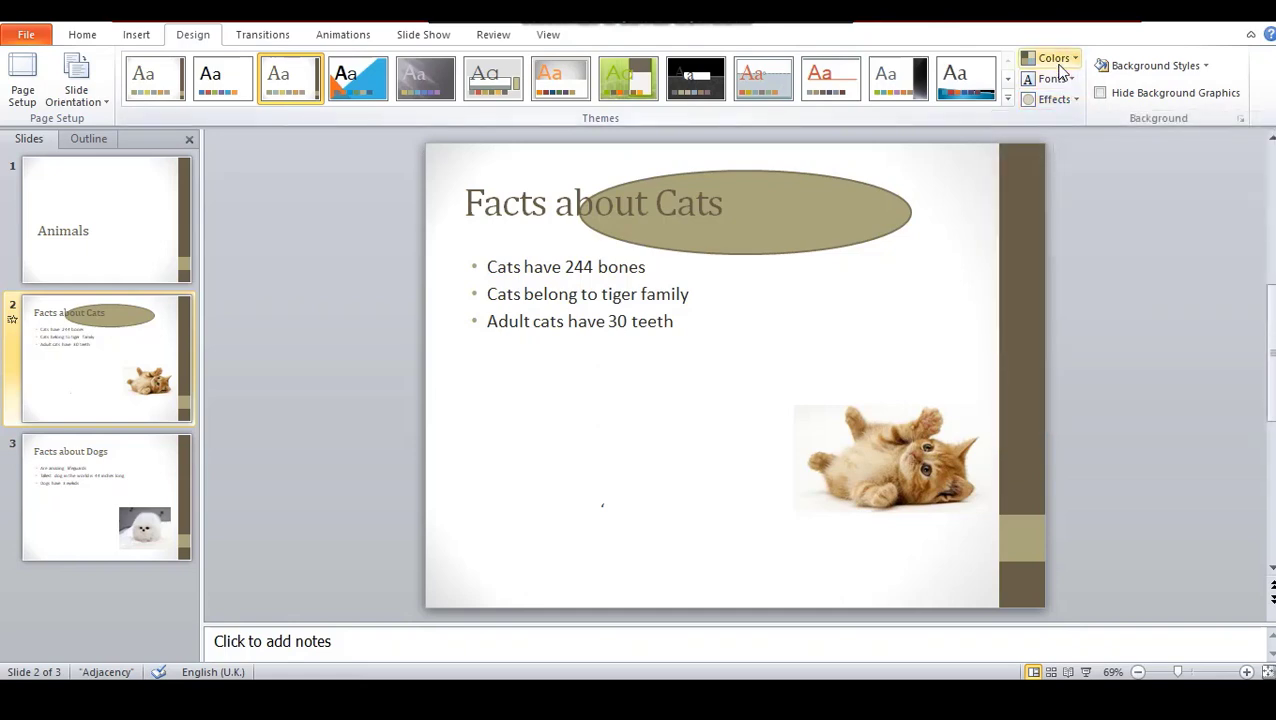
{"action": "left_click", "coordinate": [1066, 62]}
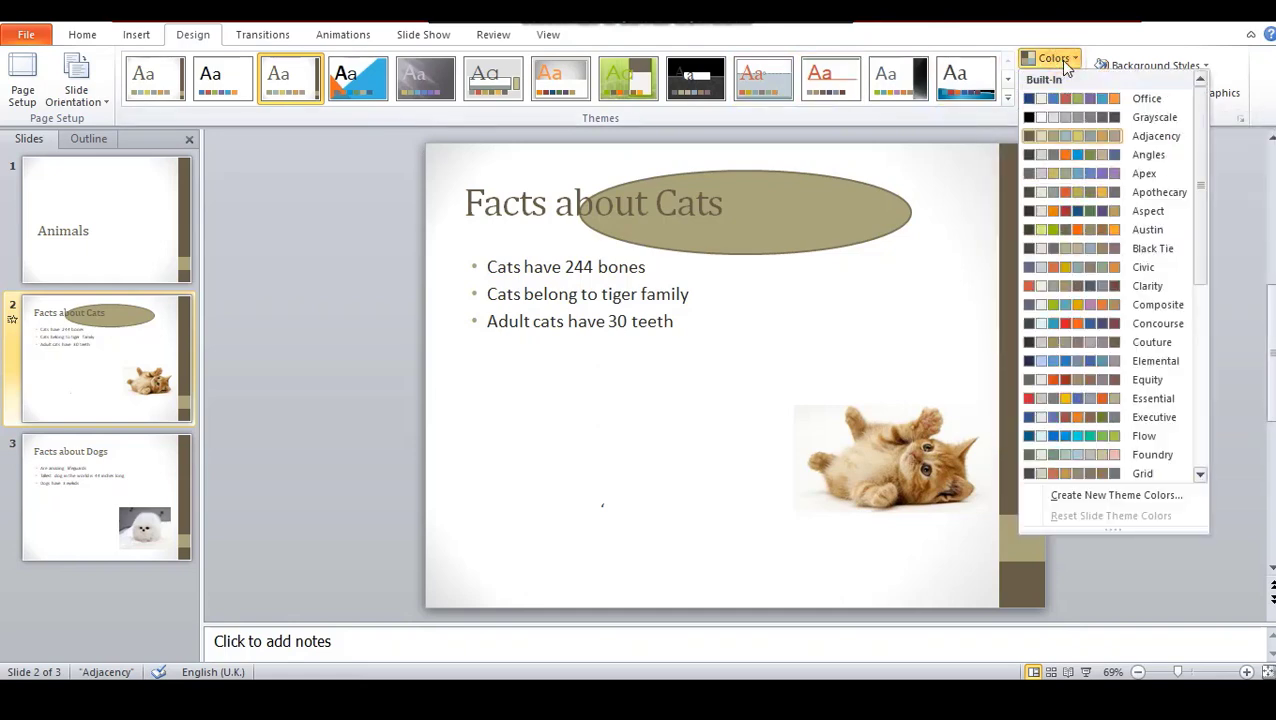
{"action": "left_click", "coordinate": [1060, 60]}
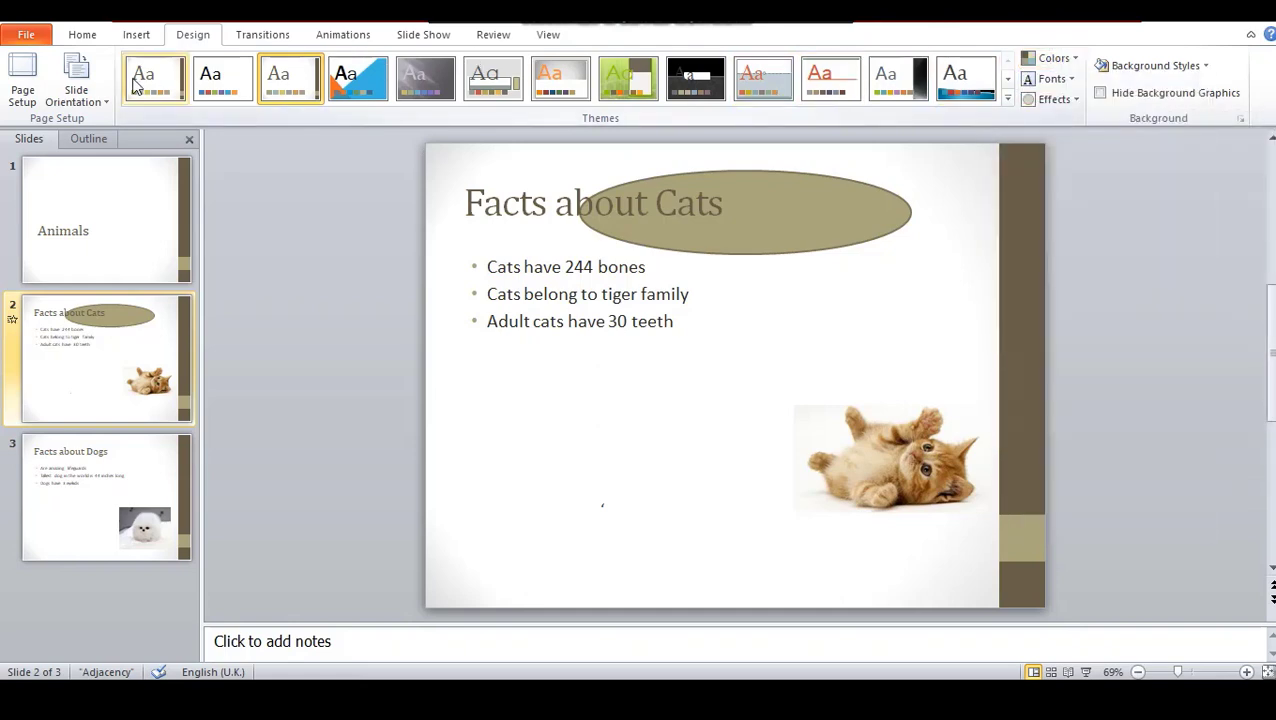
{"action": "left_click", "coordinate": [313, 95]}
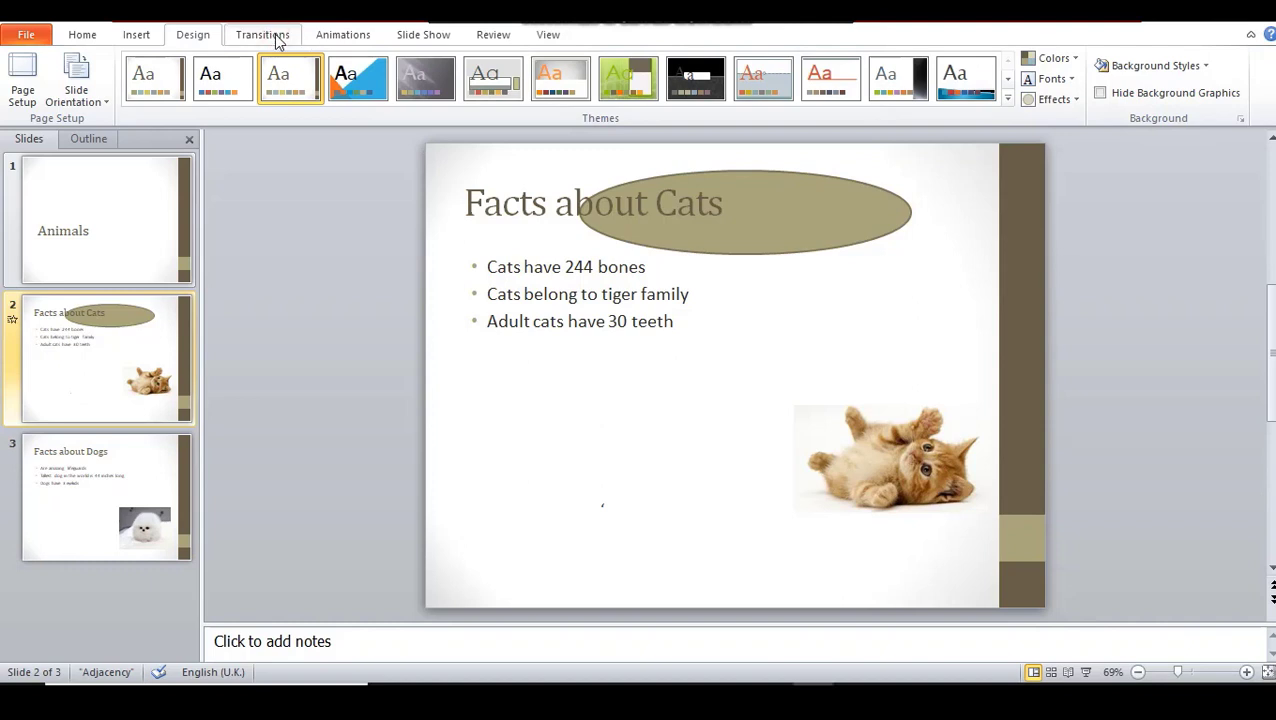
Try Cut and Fade on the cat slide, then settle on Push and preview it.
{"action": "left_click", "coordinate": [279, 40]}
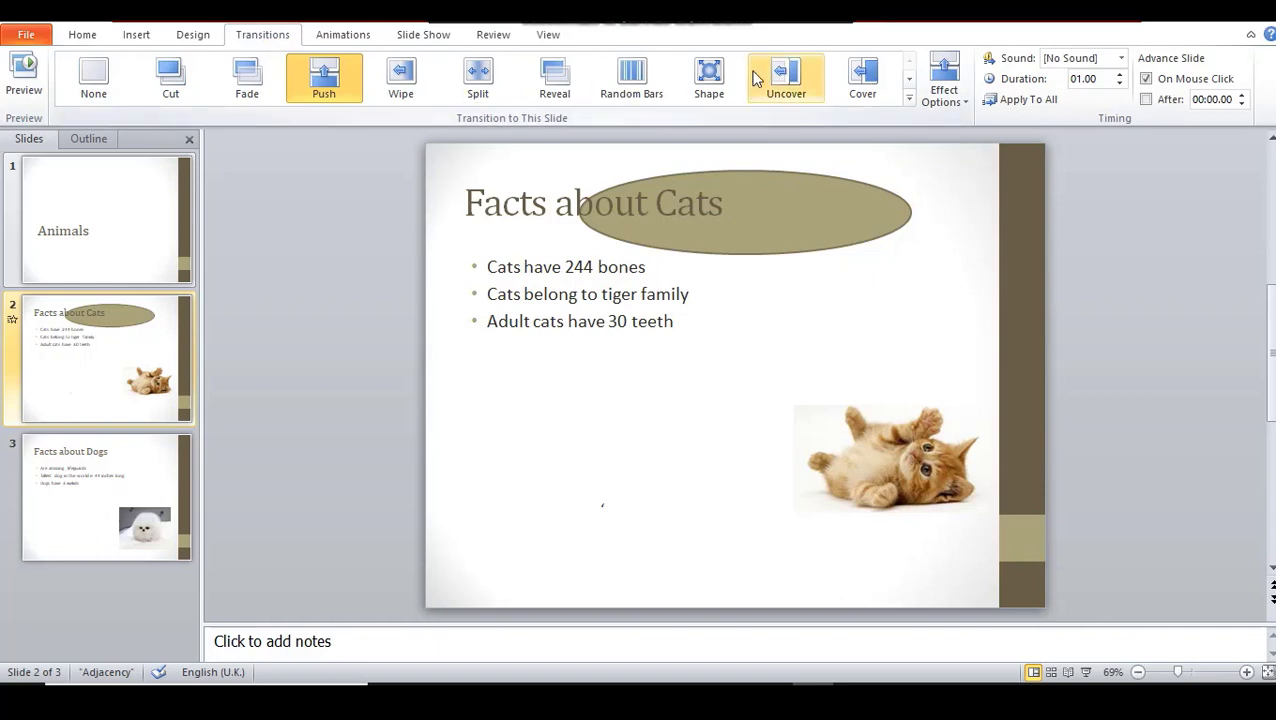
{"action": "left_click", "coordinate": [174, 76]}
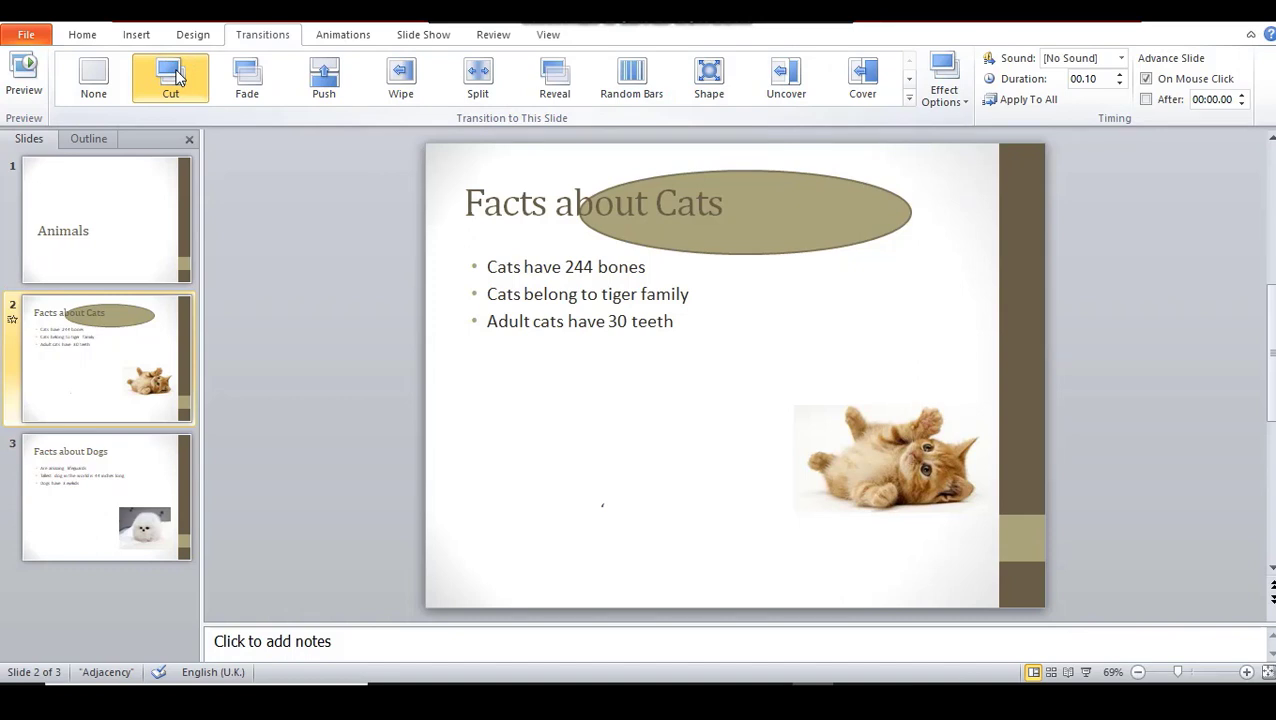
{"action": "left_click", "coordinate": [249, 75]}
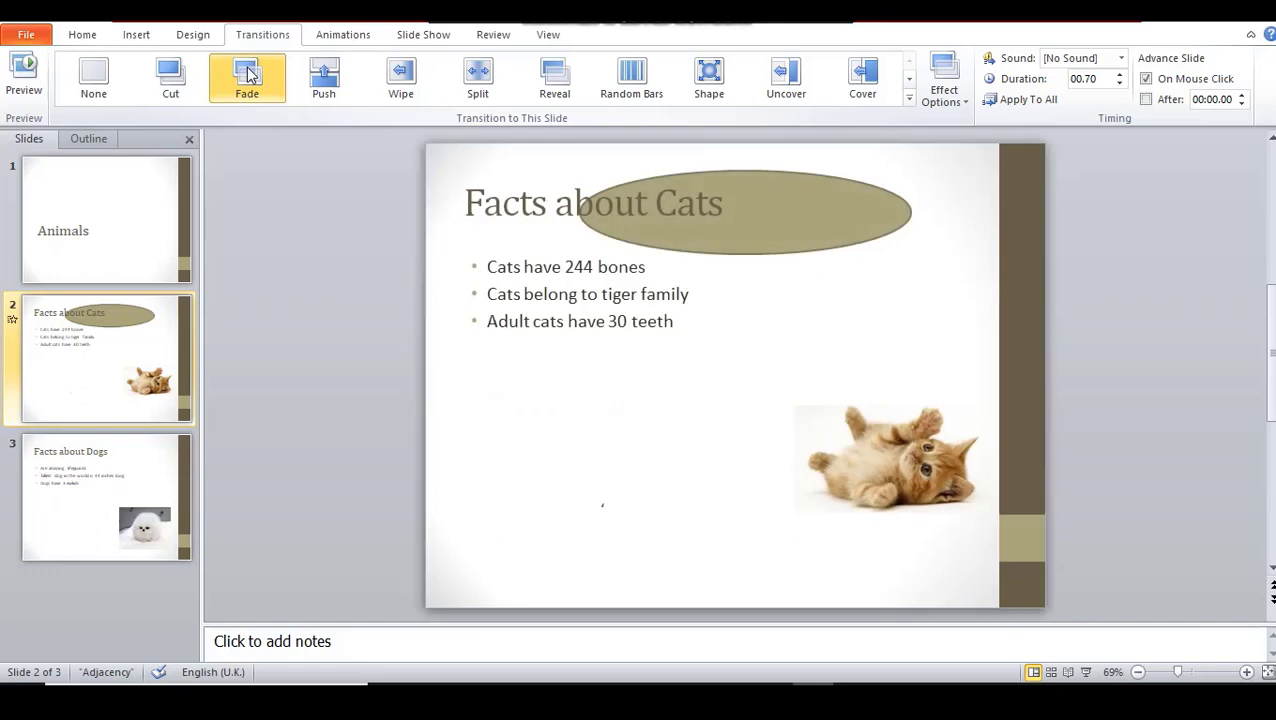
{"action": "left_click", "coordinate": [343, 82]}
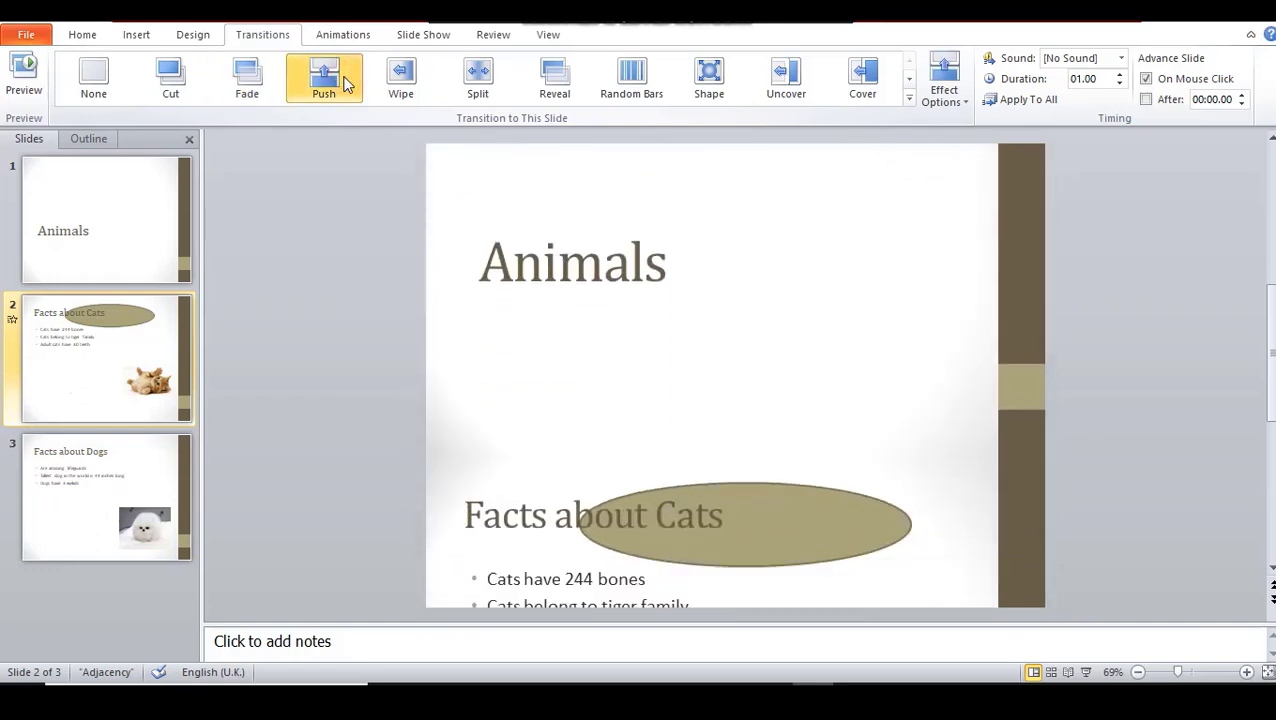
{"action": "left_click", "coordinate": [12, 80]}
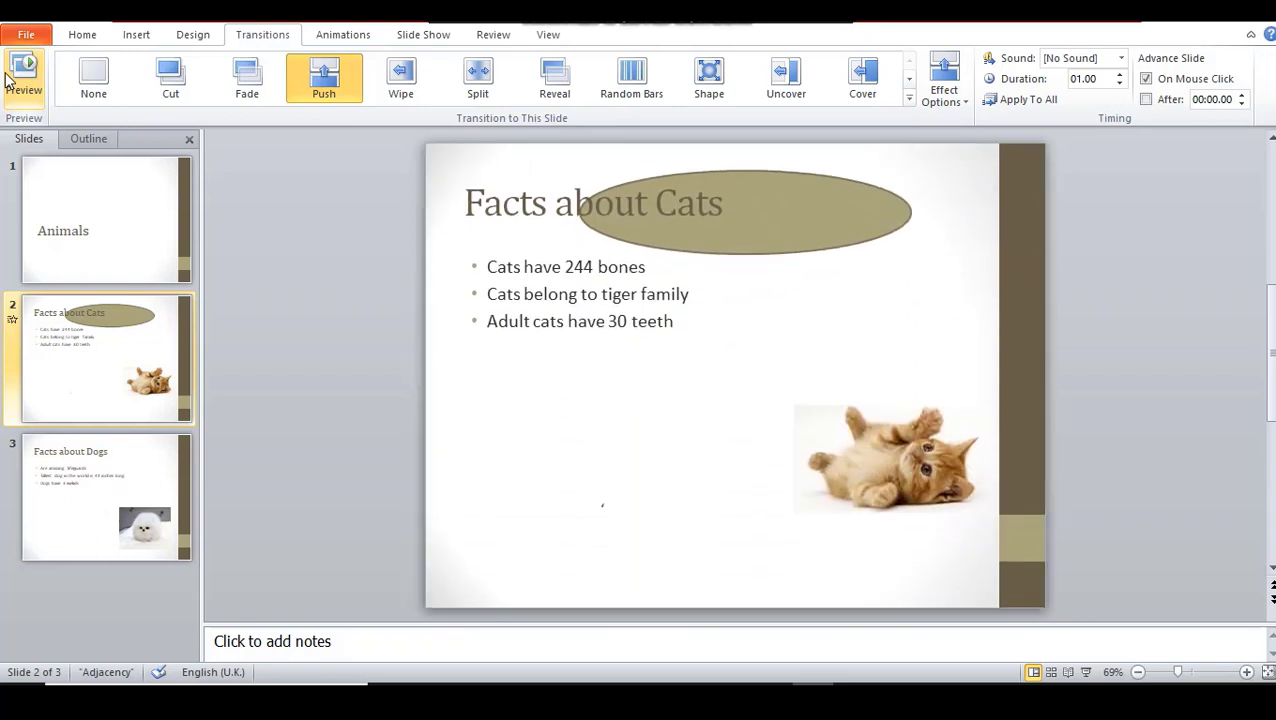
Check the Push direction options and sound list, keeping No Sound at 01.00 duration.
{"action": "left_click", "coordinate": [962, 104]}
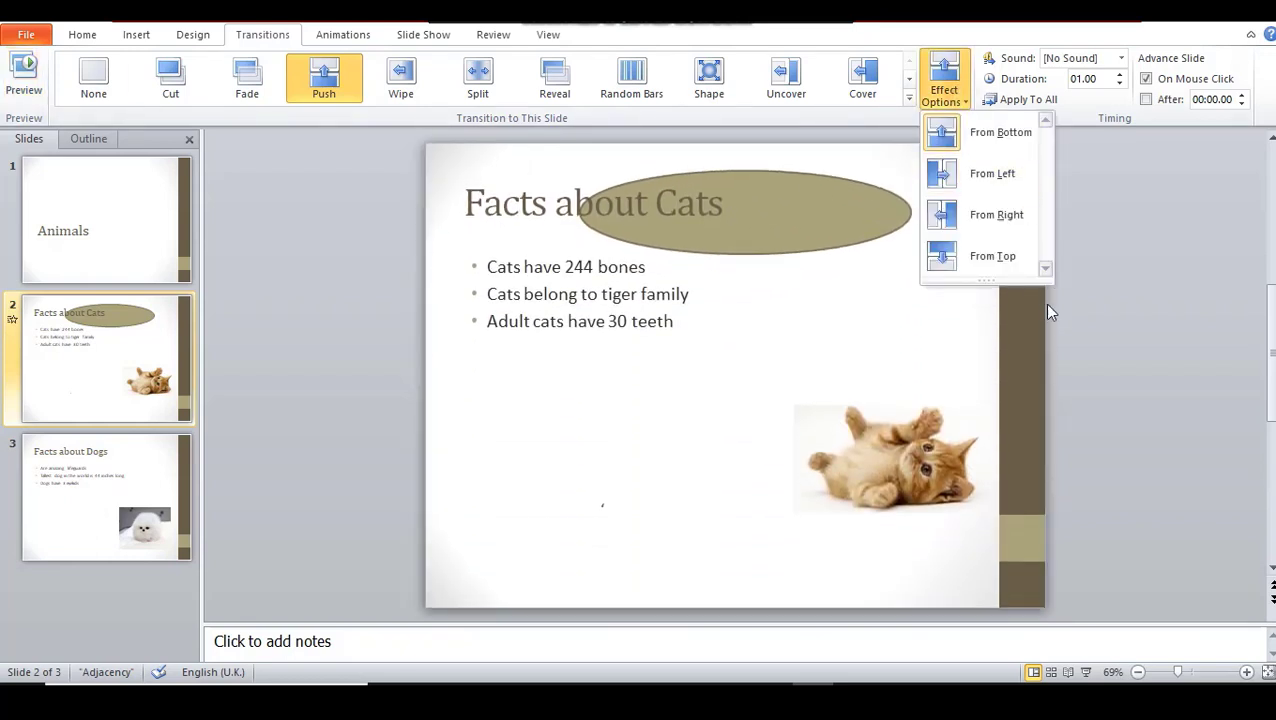
{"action": "left_click", "coordinate": [1134, 265]}
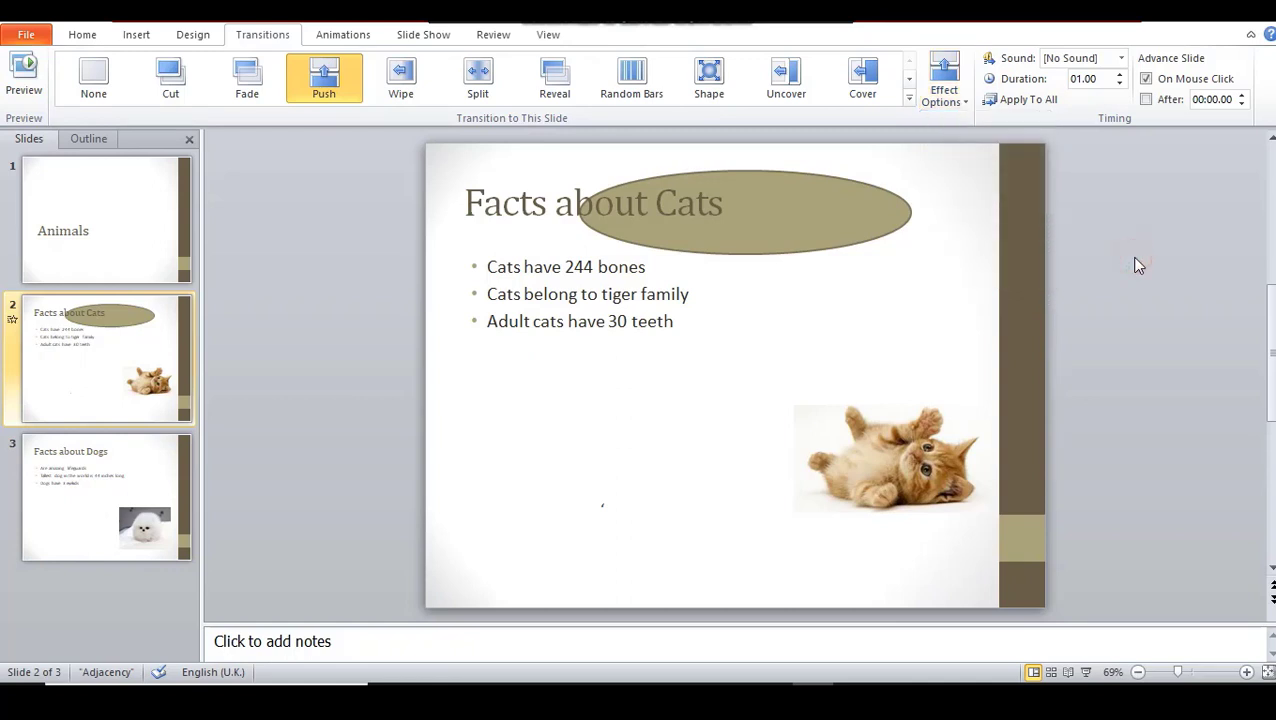
{"action": "left_click", "coordinate": [1122, 58]}
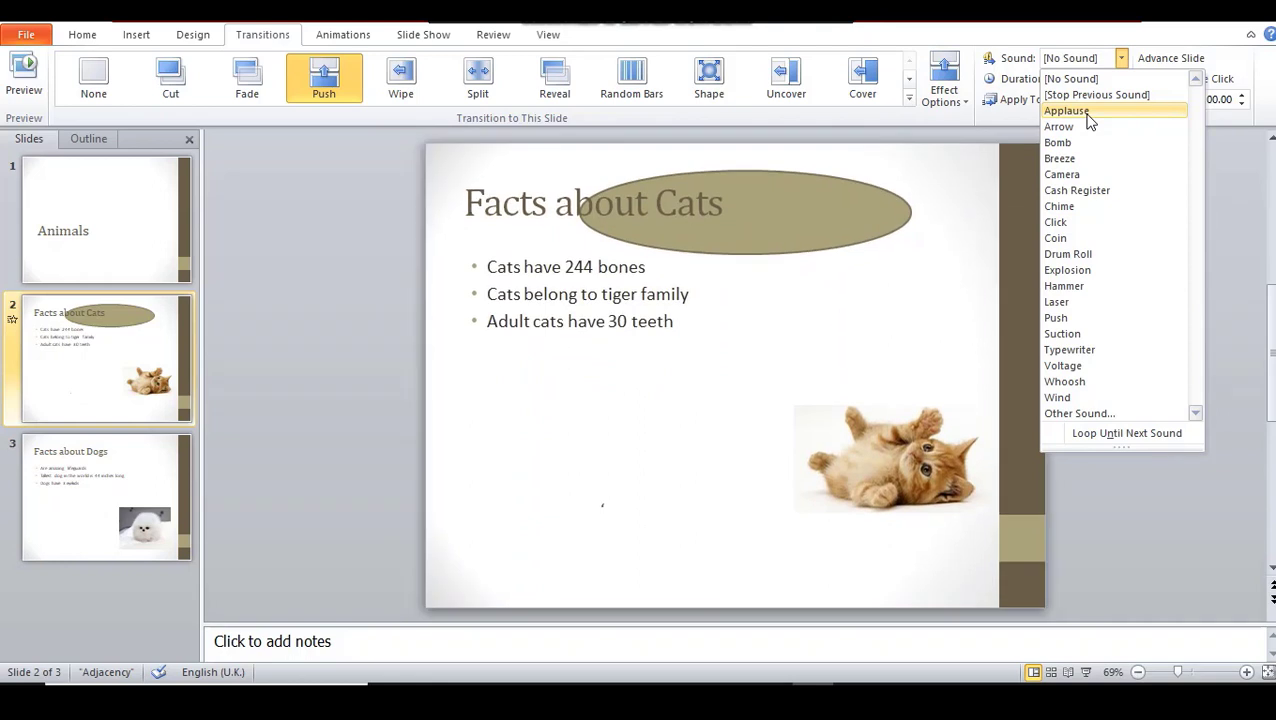
{"action": "left_click", "coordinate": [1123, 62]}
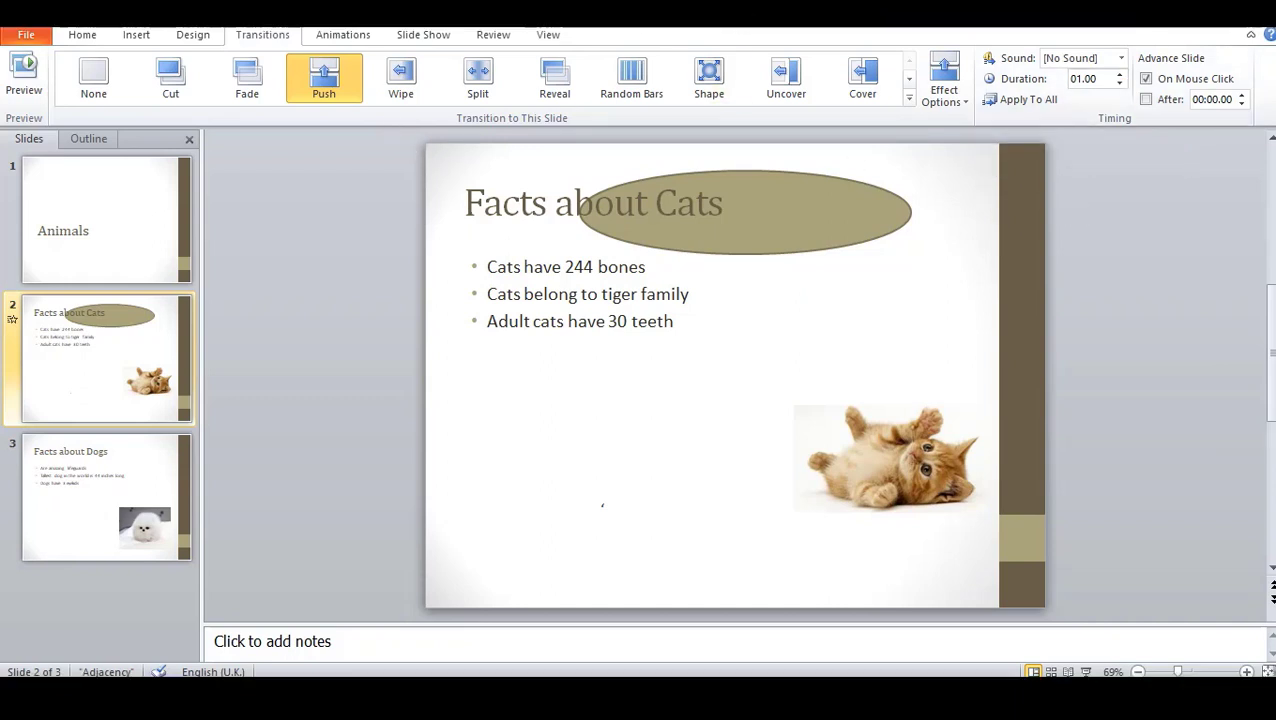
Give the Facts about Cats title a Fly In entrance animation and preview it.
{"action": "left_click", "coordinate": [345, 36]}
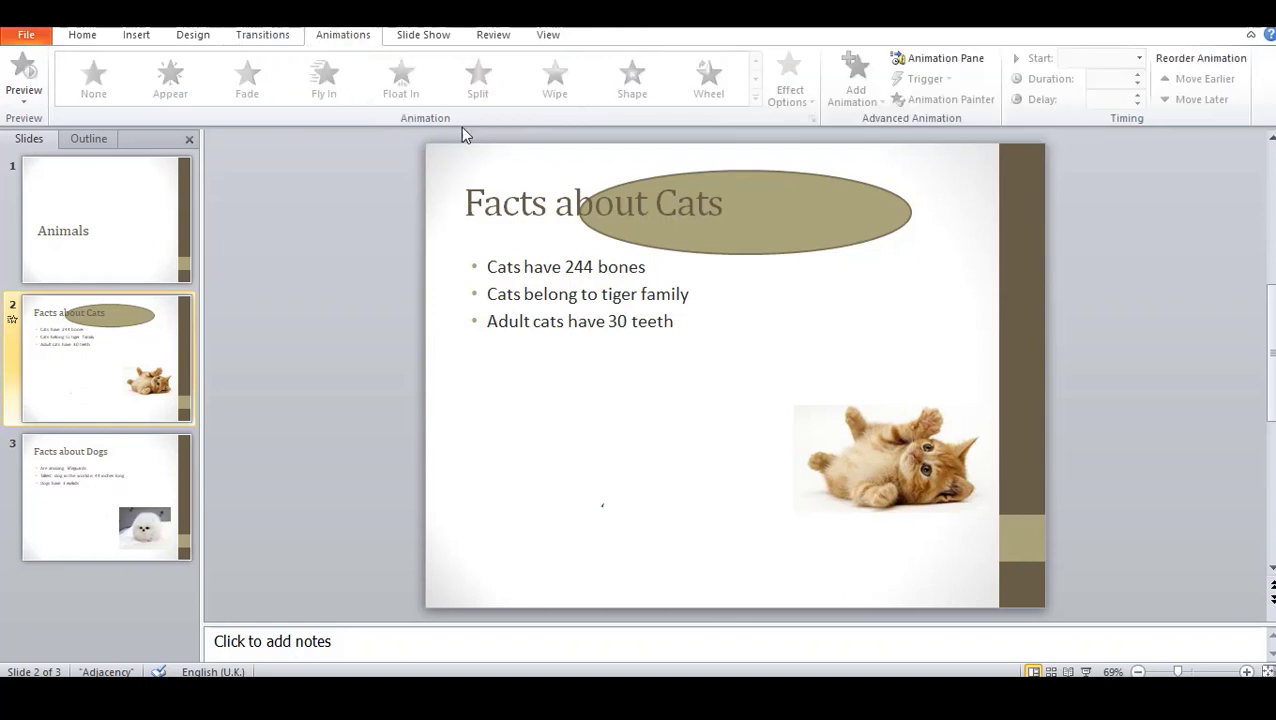
{"action": "left_click", "coordinate": [504, 182]}
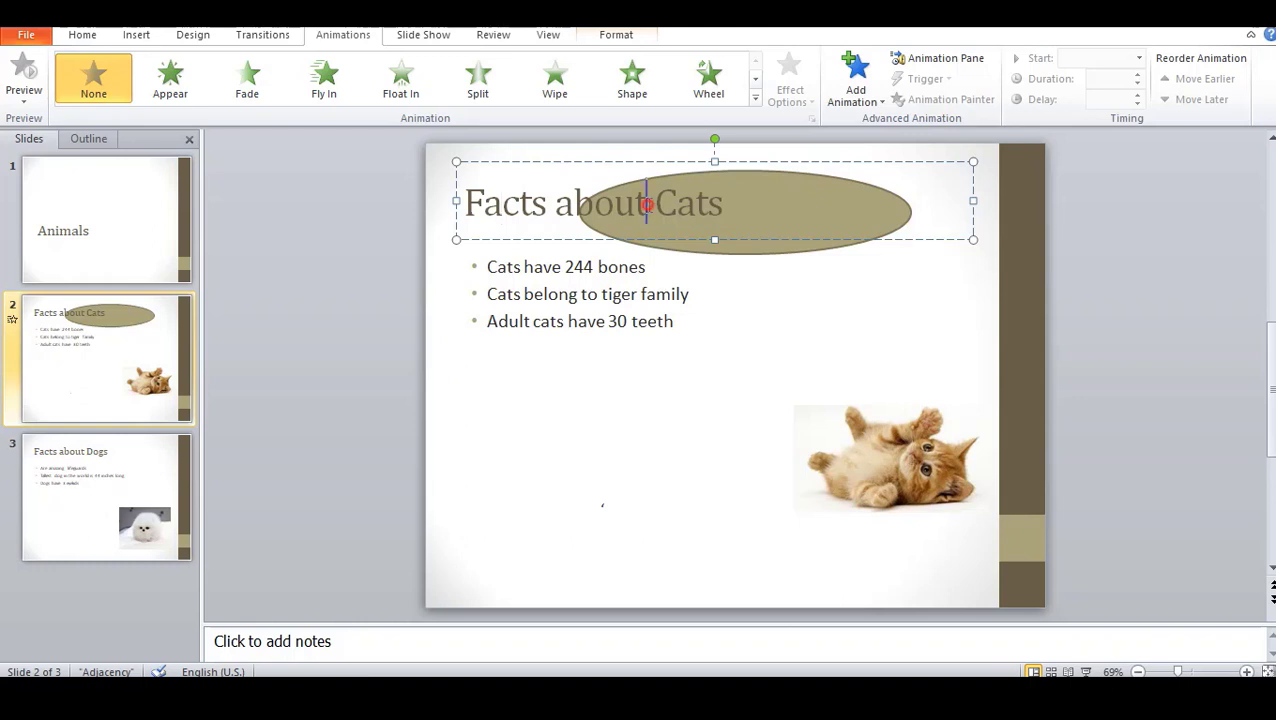
{"action": "triple_click", "coordinate": [650, 204]}
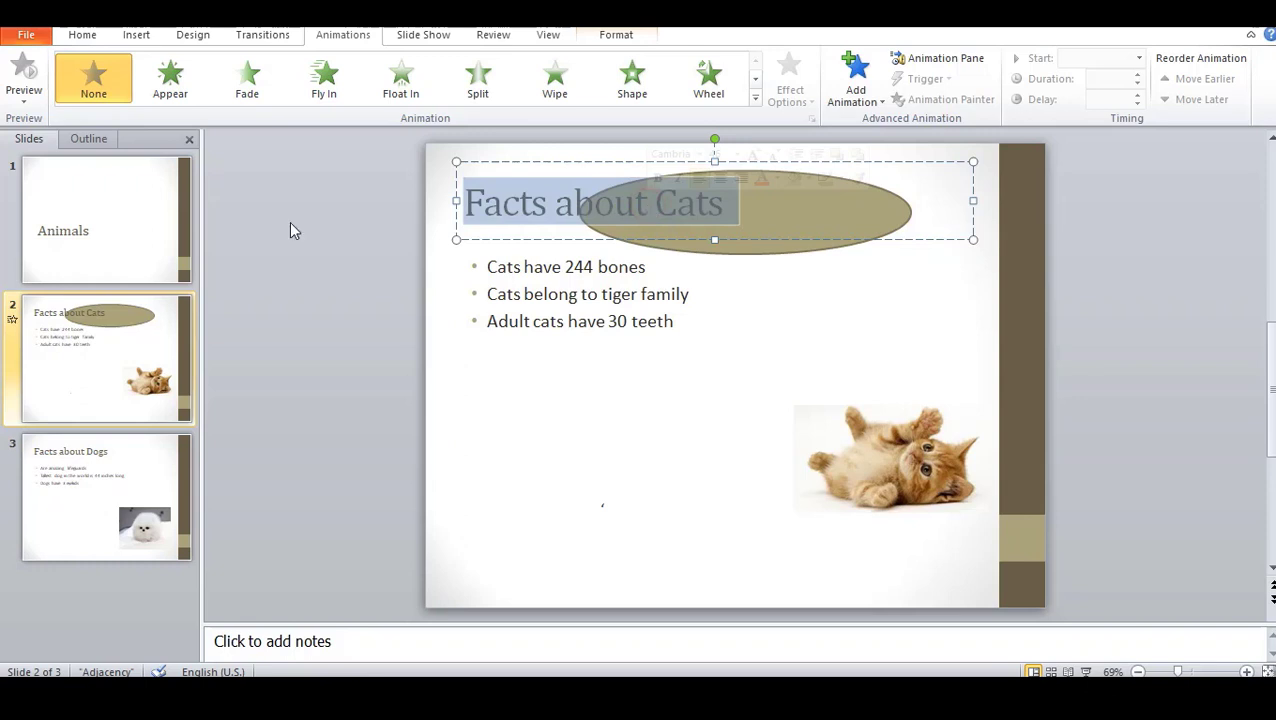
{"action": "left_click", "coordinate": [174, 71]}
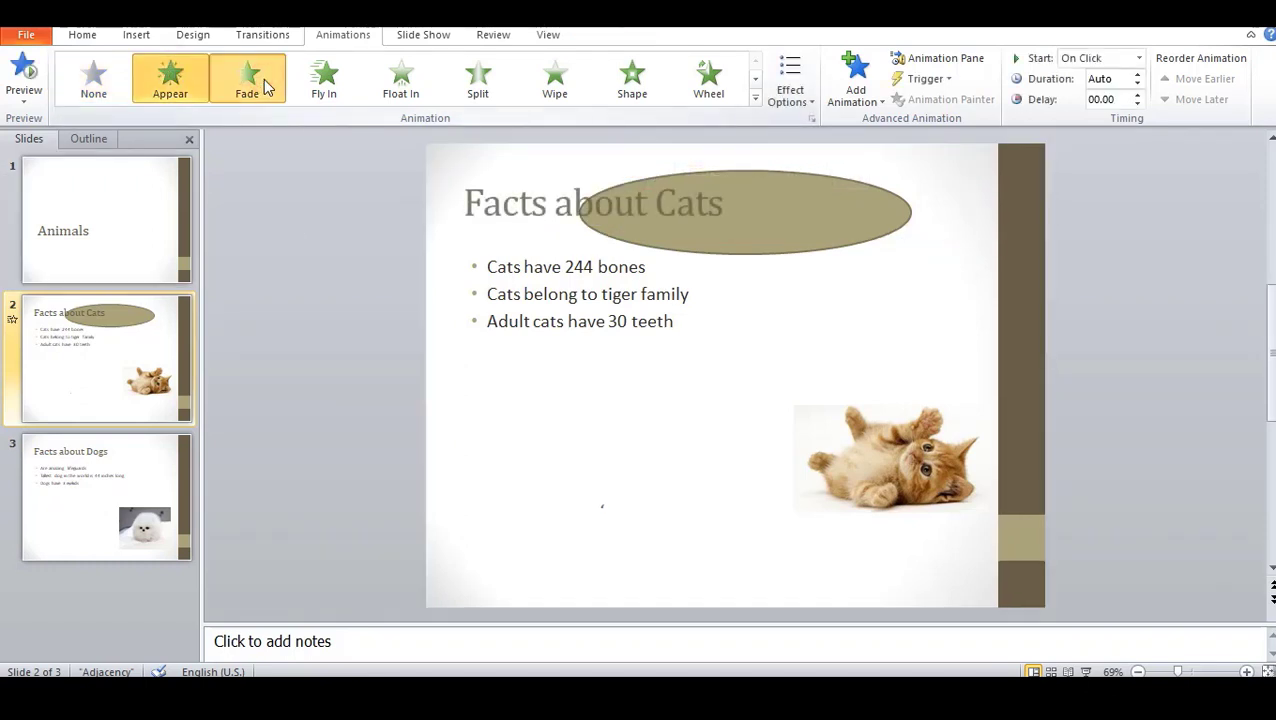
{"action": "left_click", "coordinate": [325, 88]}
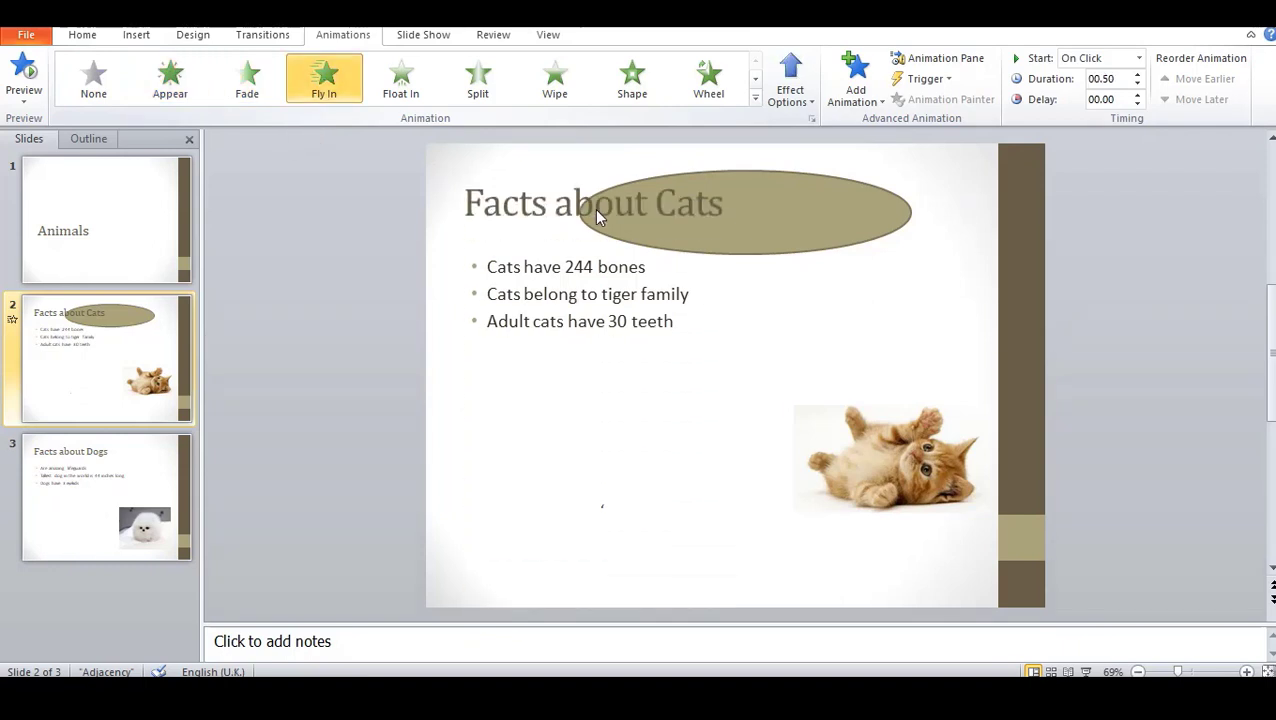
{"action": "left_click", "coordinate": [26, 70]}
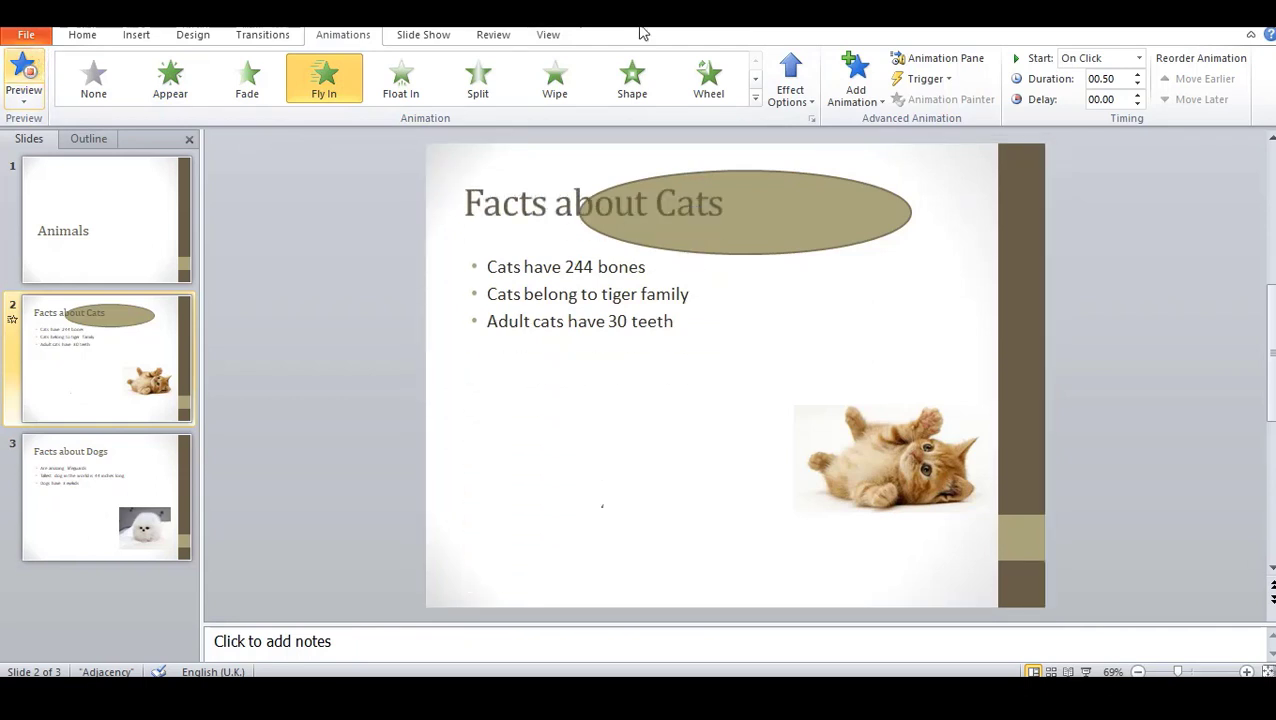
{"action": "left_click", "coordinate": [806, 100]}
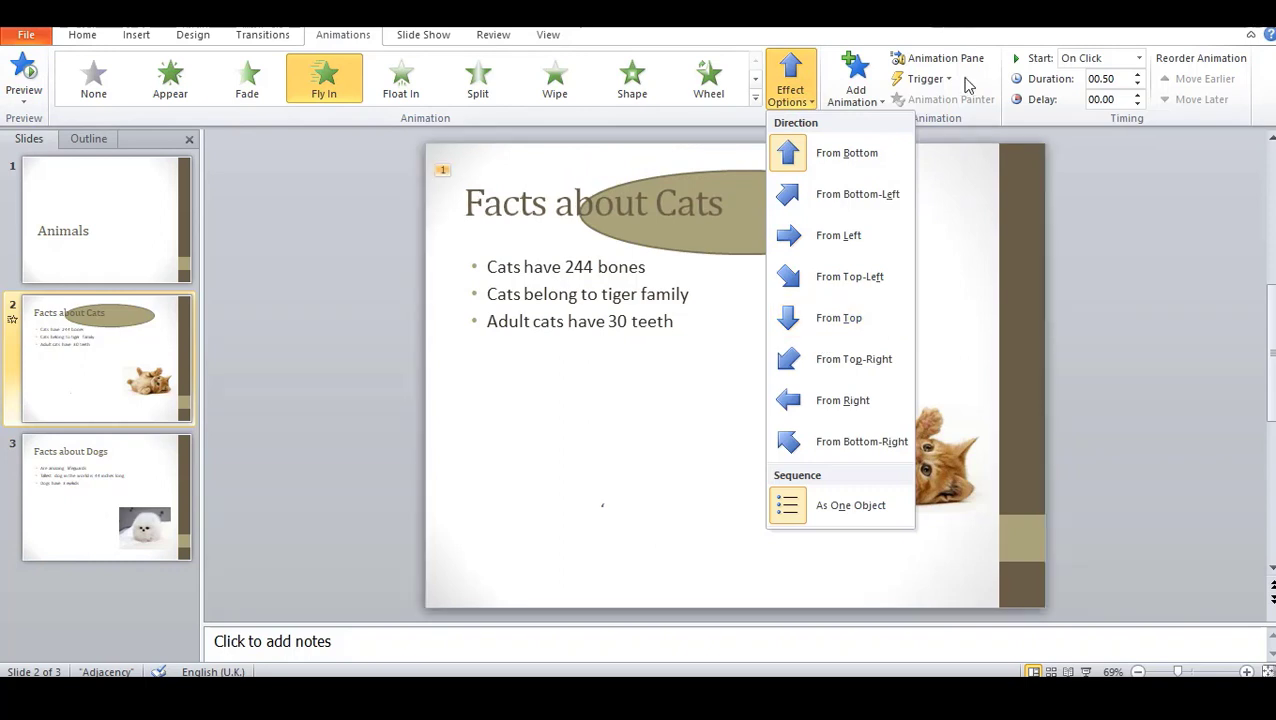
Add a Bold Reveal emphasis animation to the title.
{"action": "left_click", "coordinate": [884, 98]}
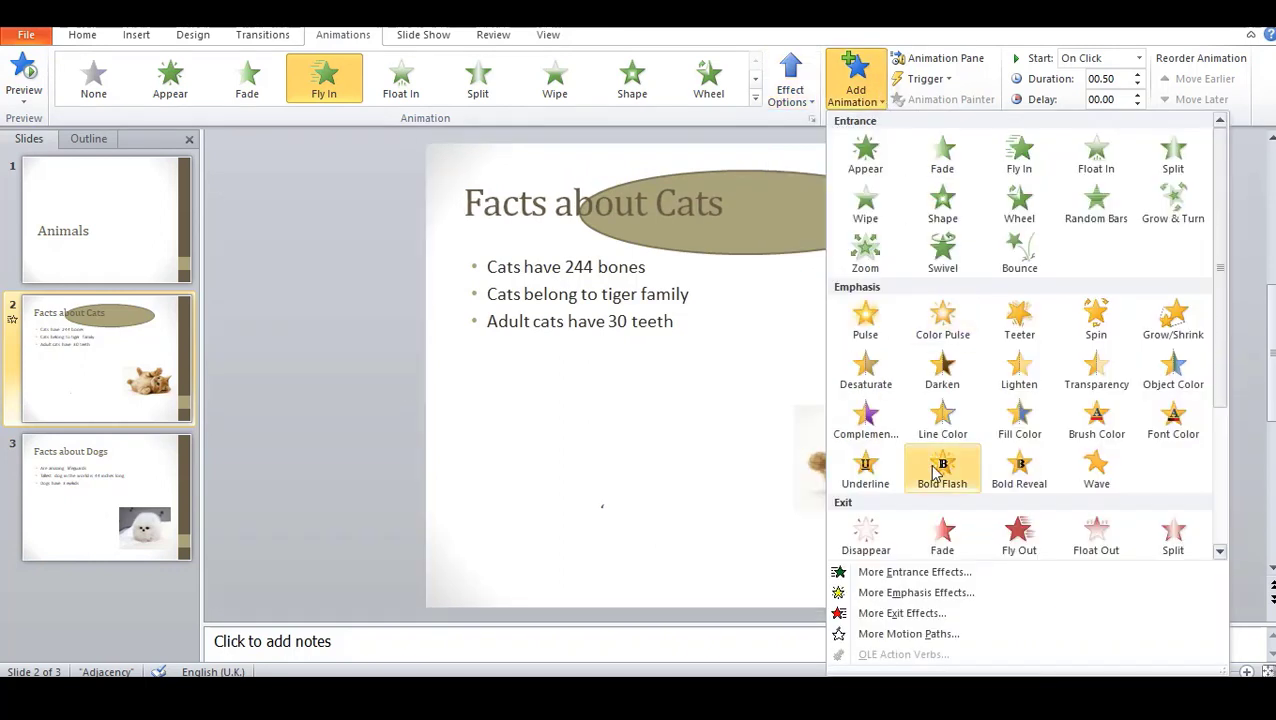
{"action": "left_click", "coordinate": [1019, 470]}
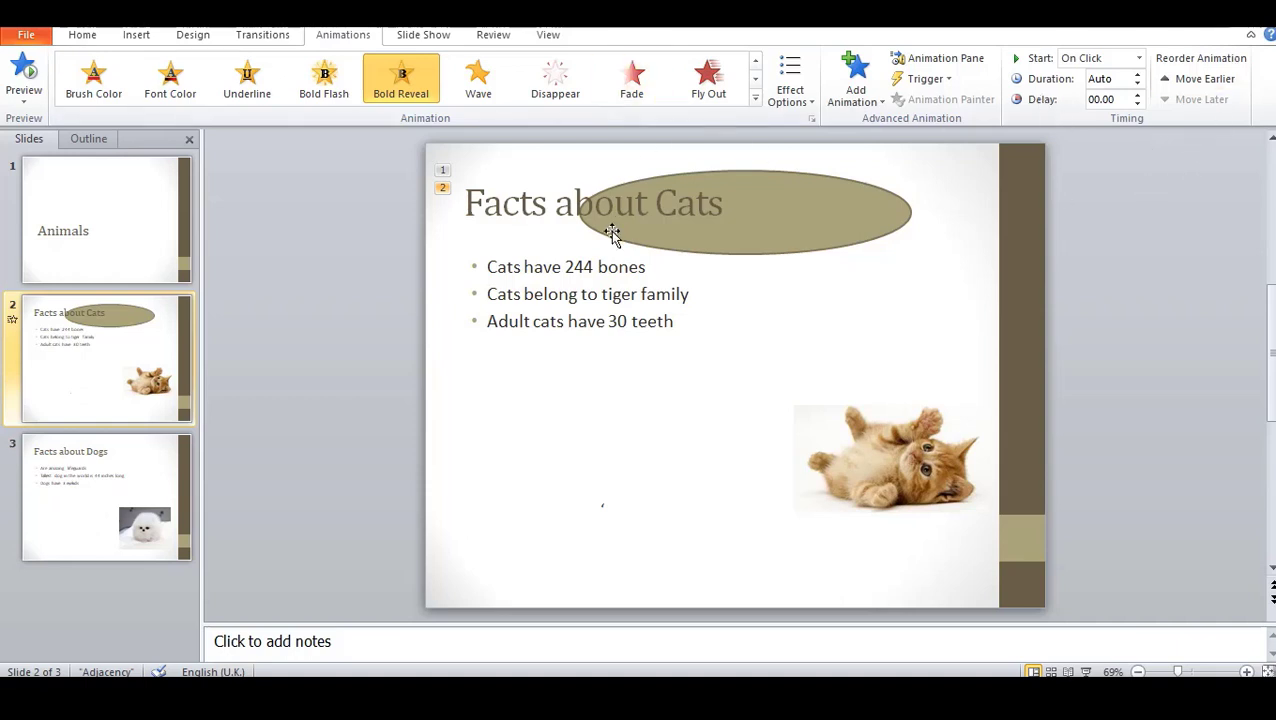
{"action": "key", "text": "Escape"}
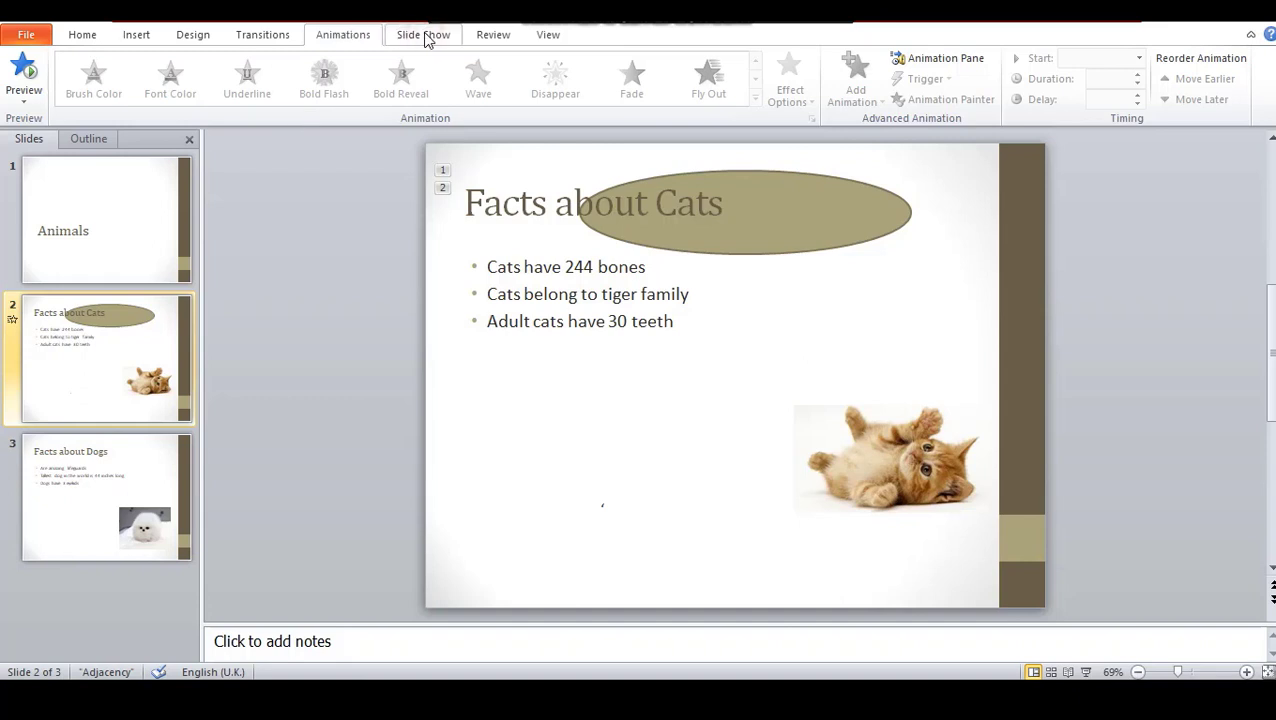
Play the show from the beginning through all slides, then from slide 3, and exit.
{"action": "left_click", "coordinate": [425, 38]}
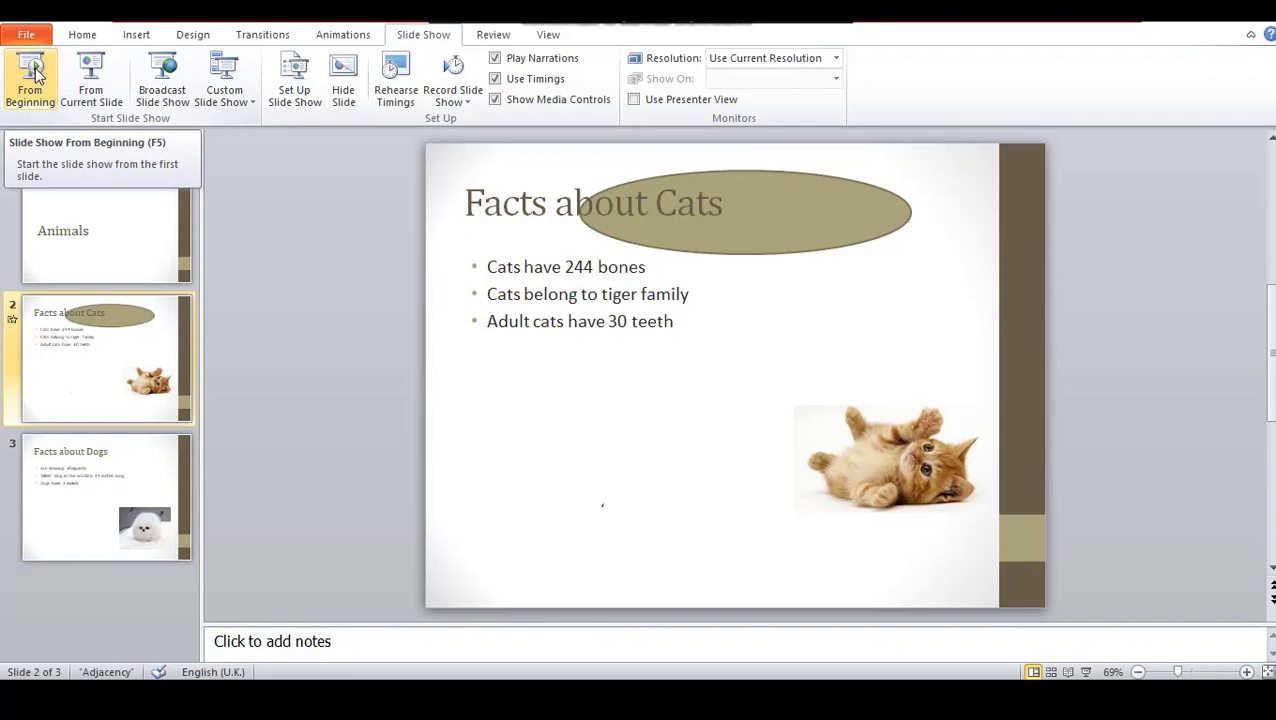
{"action": "left_click", "coordinate": [35, 70]}
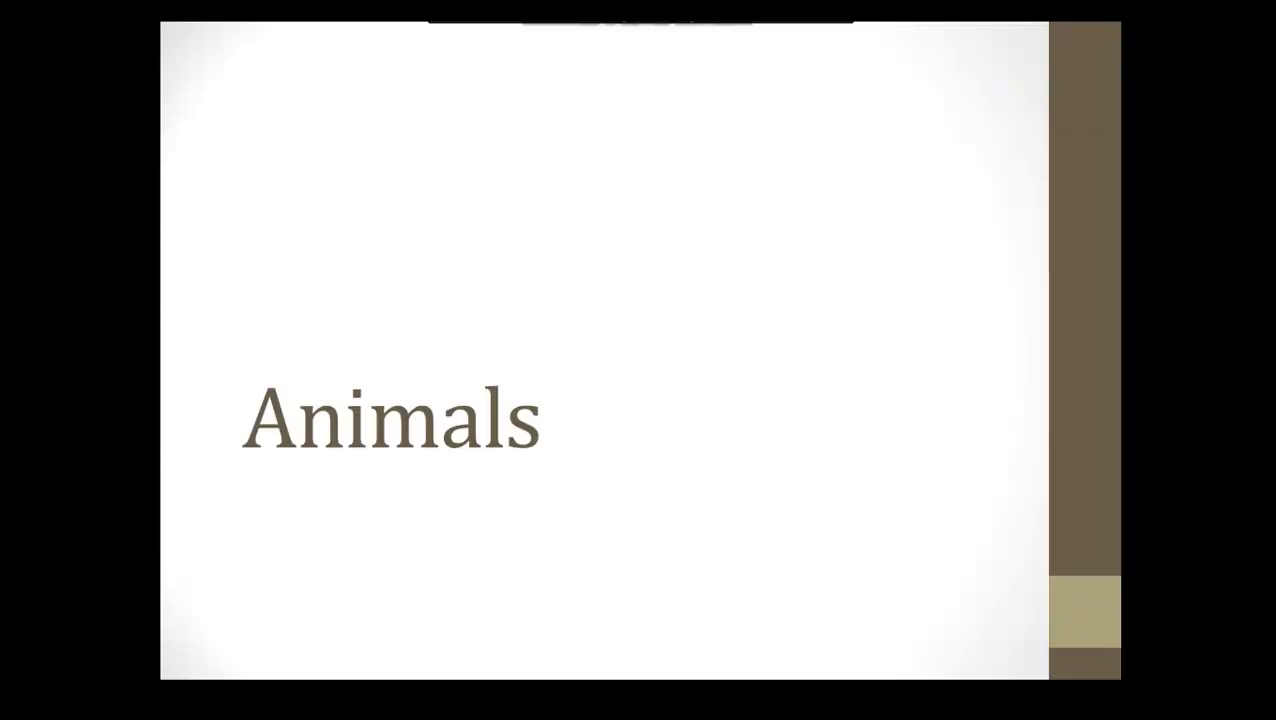
{"action": "key", "text": "Right"}
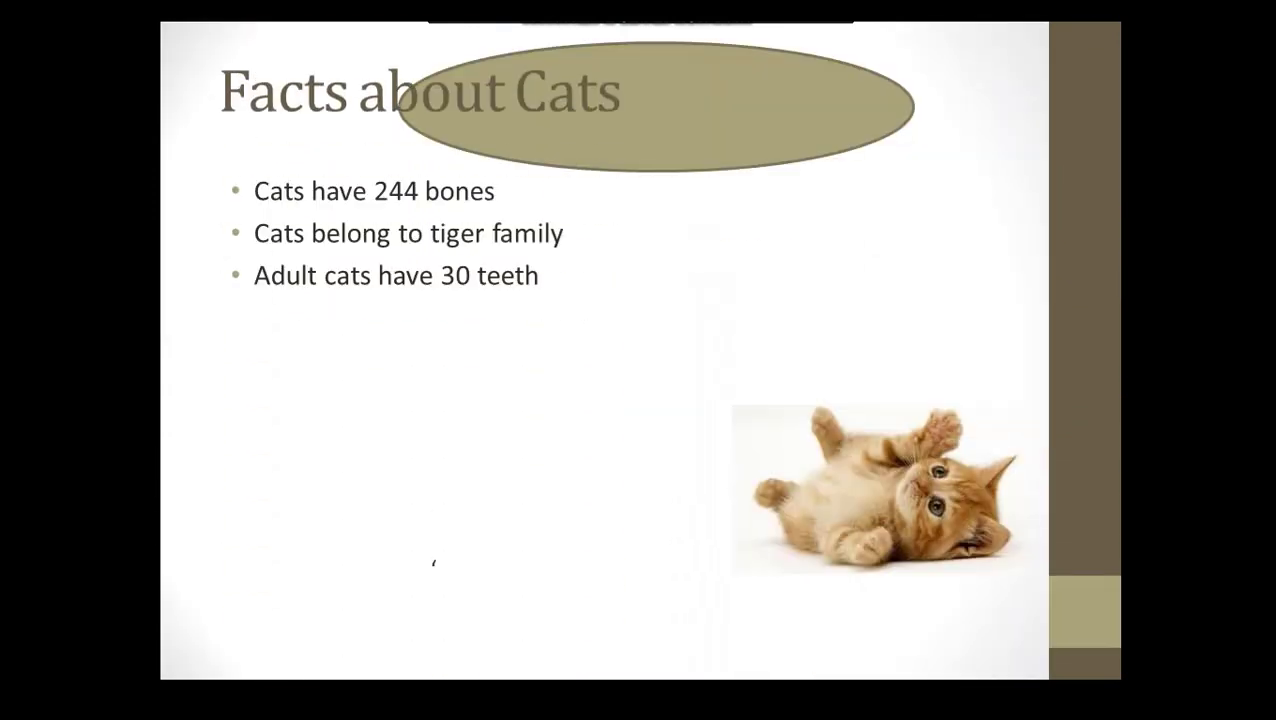
{"action": "key", "text": "Right"}
{"action": "key", "text": "Right"}
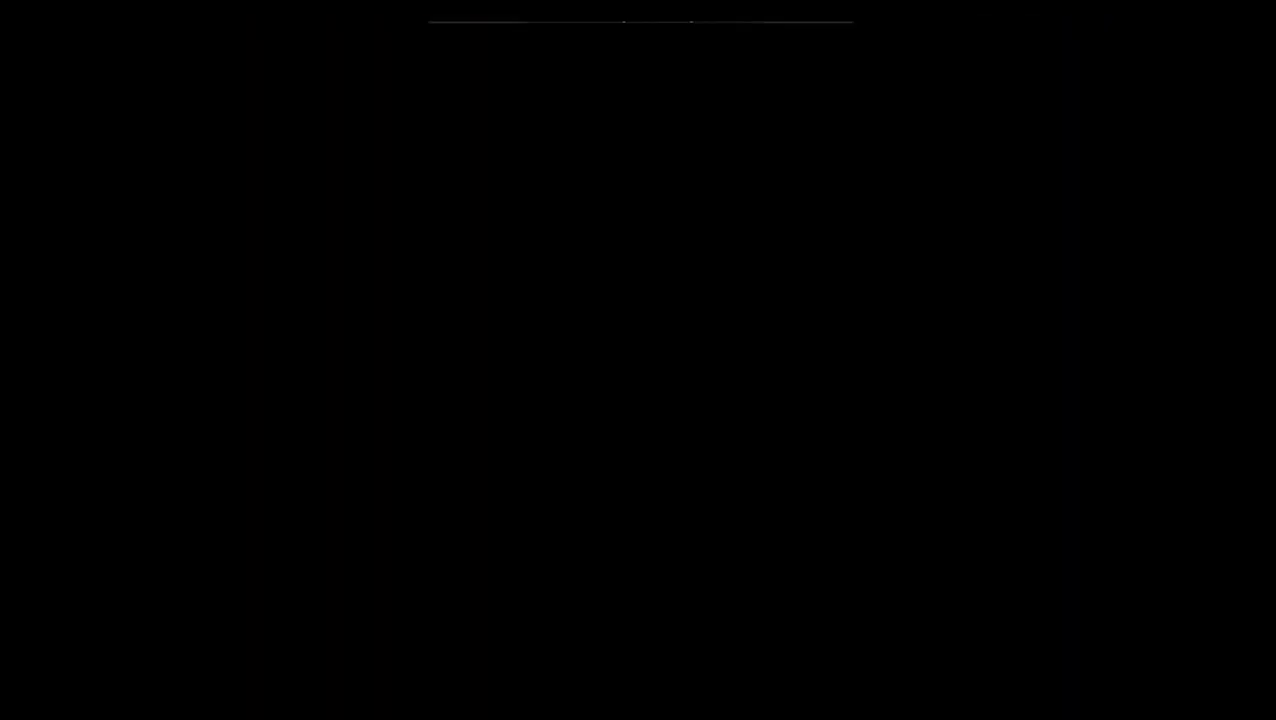
{"action": "key", "text": "Right"}
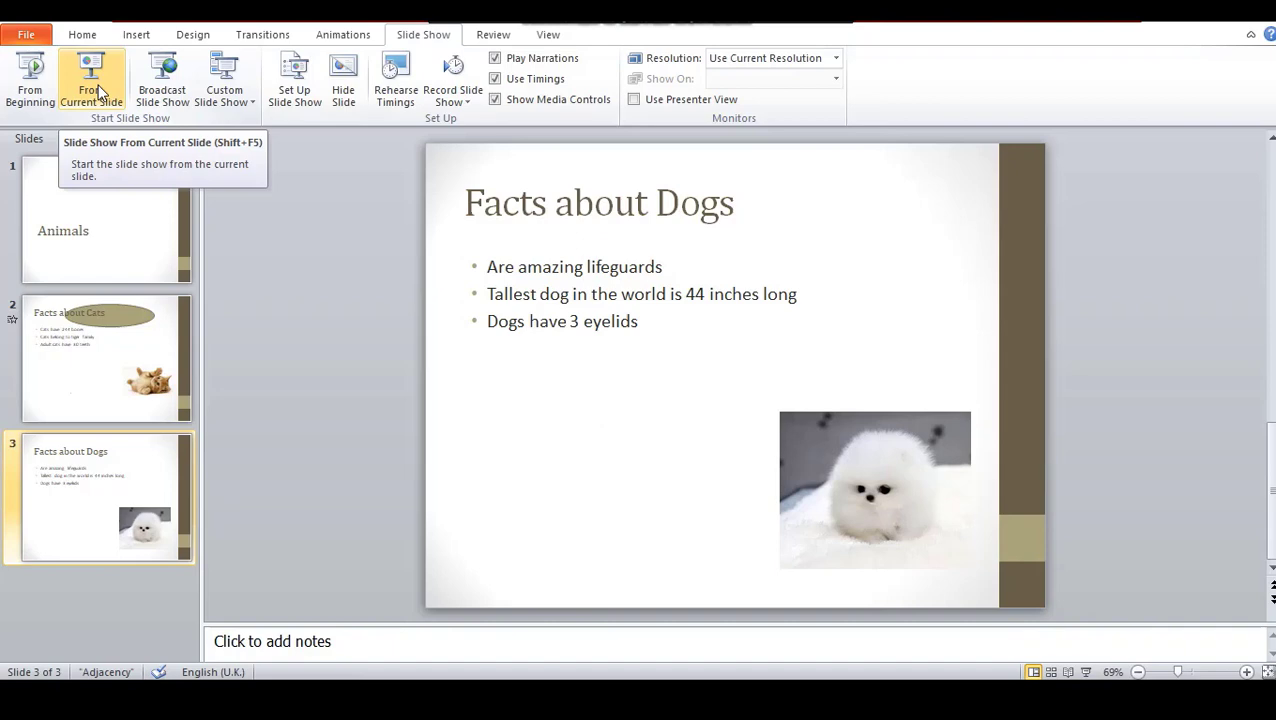
{"action": "left_click", "coordinate": [98, 90]}
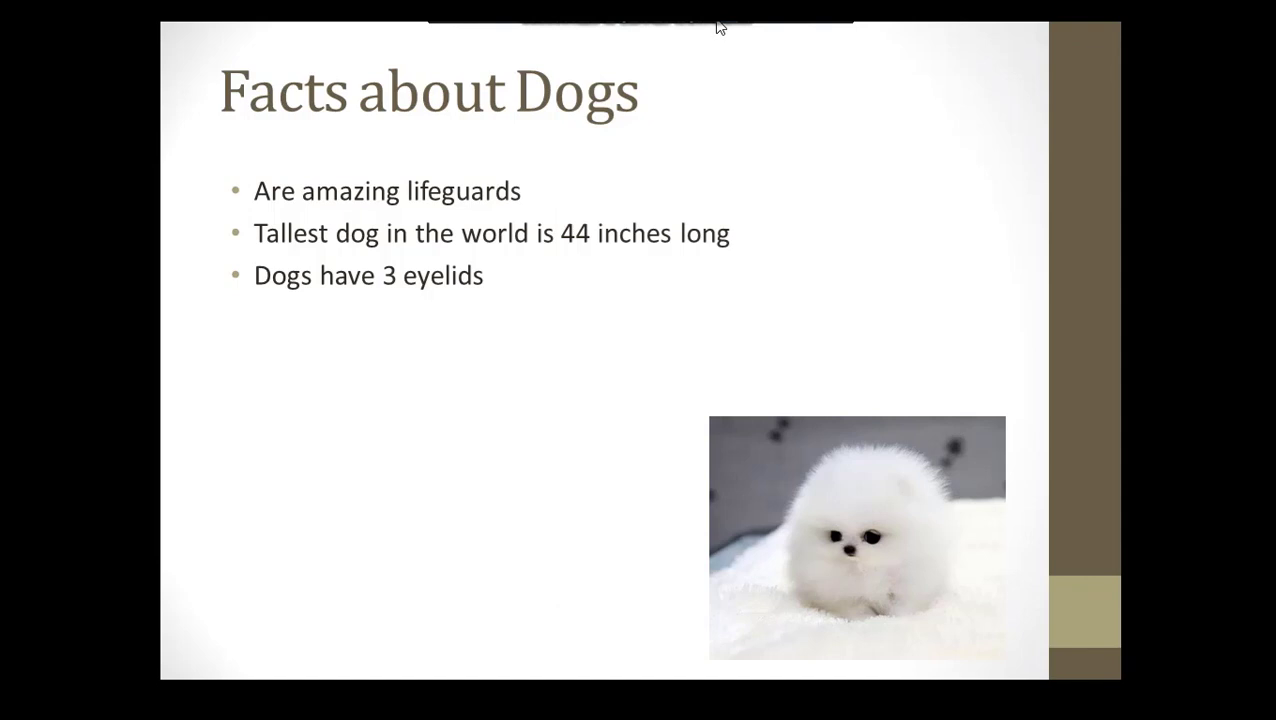
{"action": "key", "text": "Escape"}
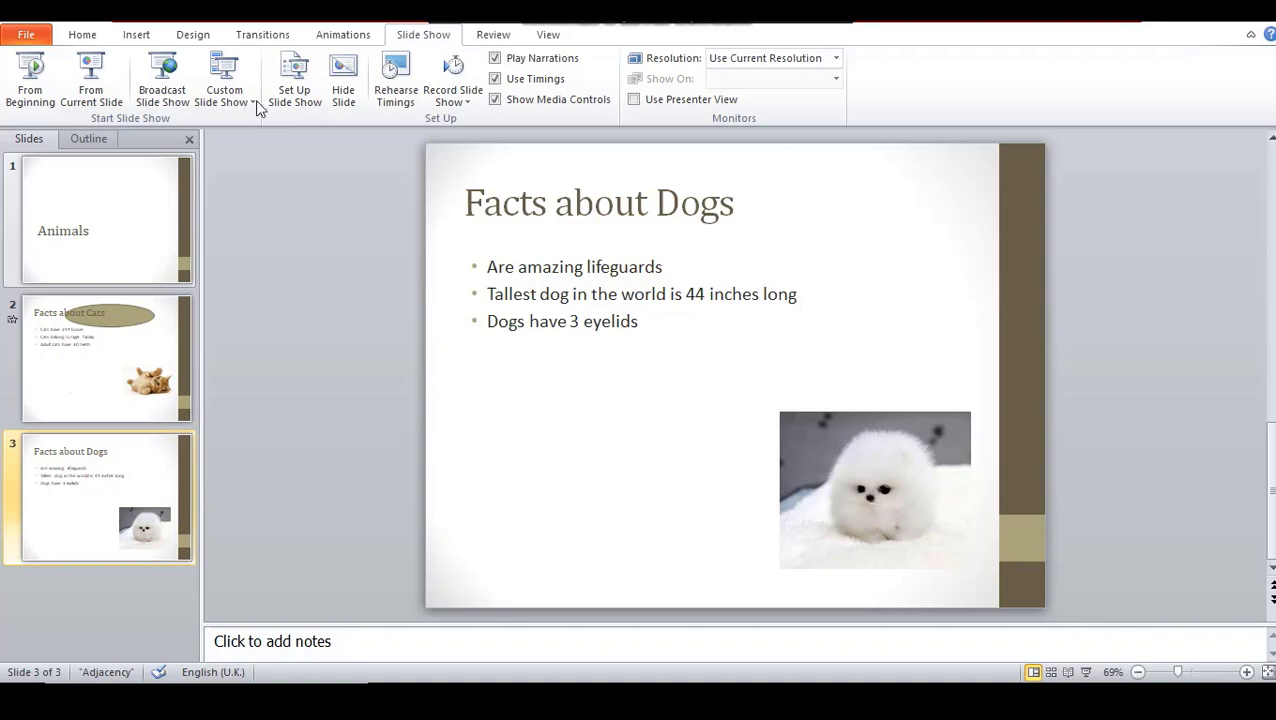
Create Custom Show 1 containing the Animals and Facts about Dogs slides.
{"action": "left_click", "coordinate": [254, 104]}
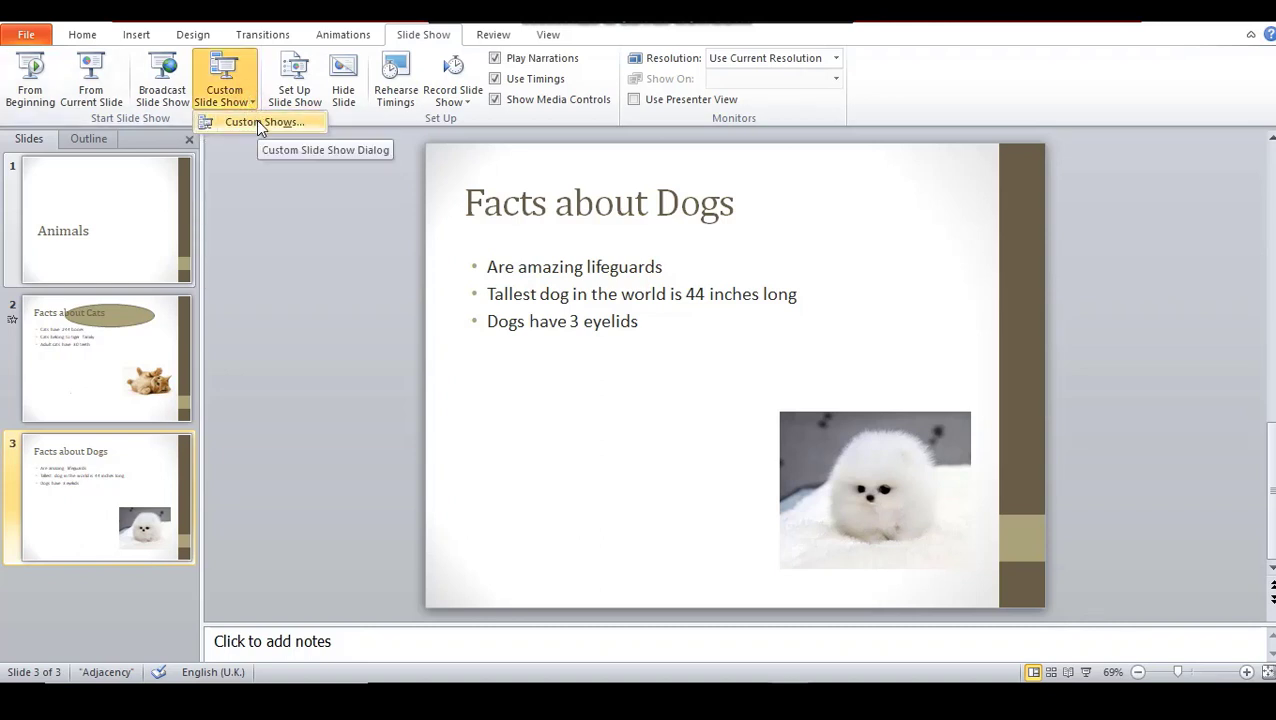
{"action": "left_click", "coordinate": [260, 122]}
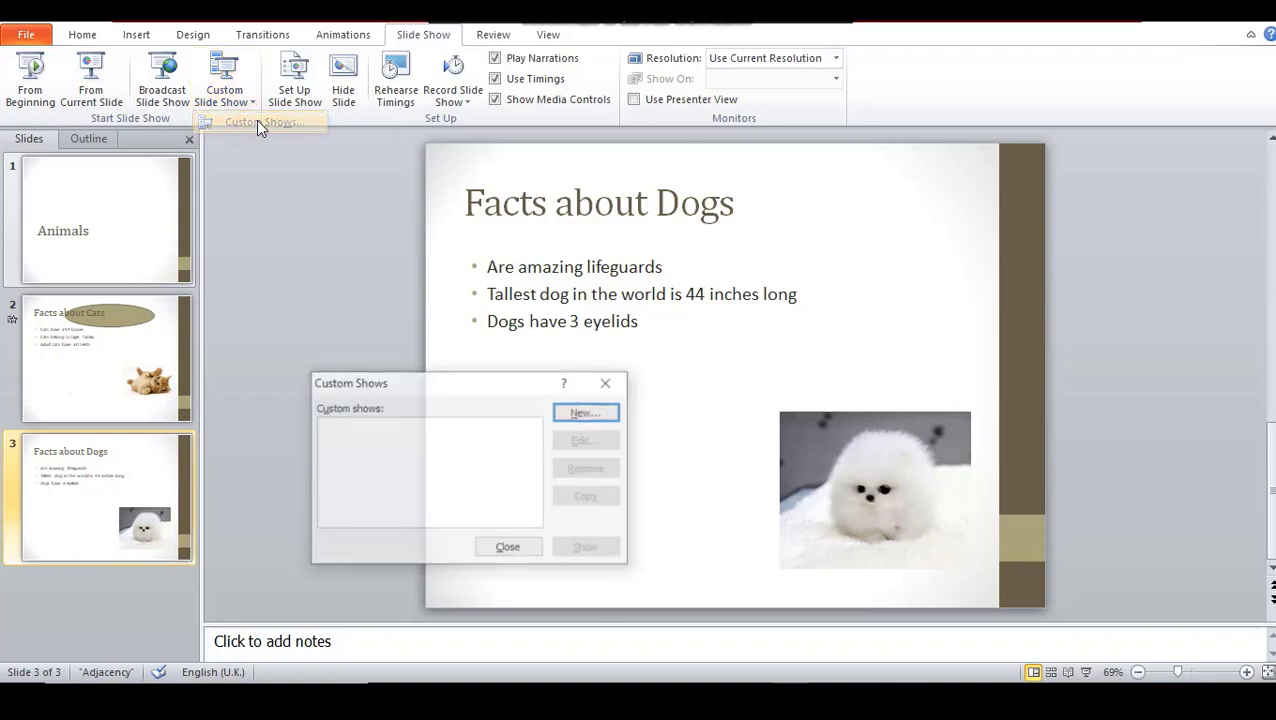
{"action": "left_click", "coordinate": [587, 414]}
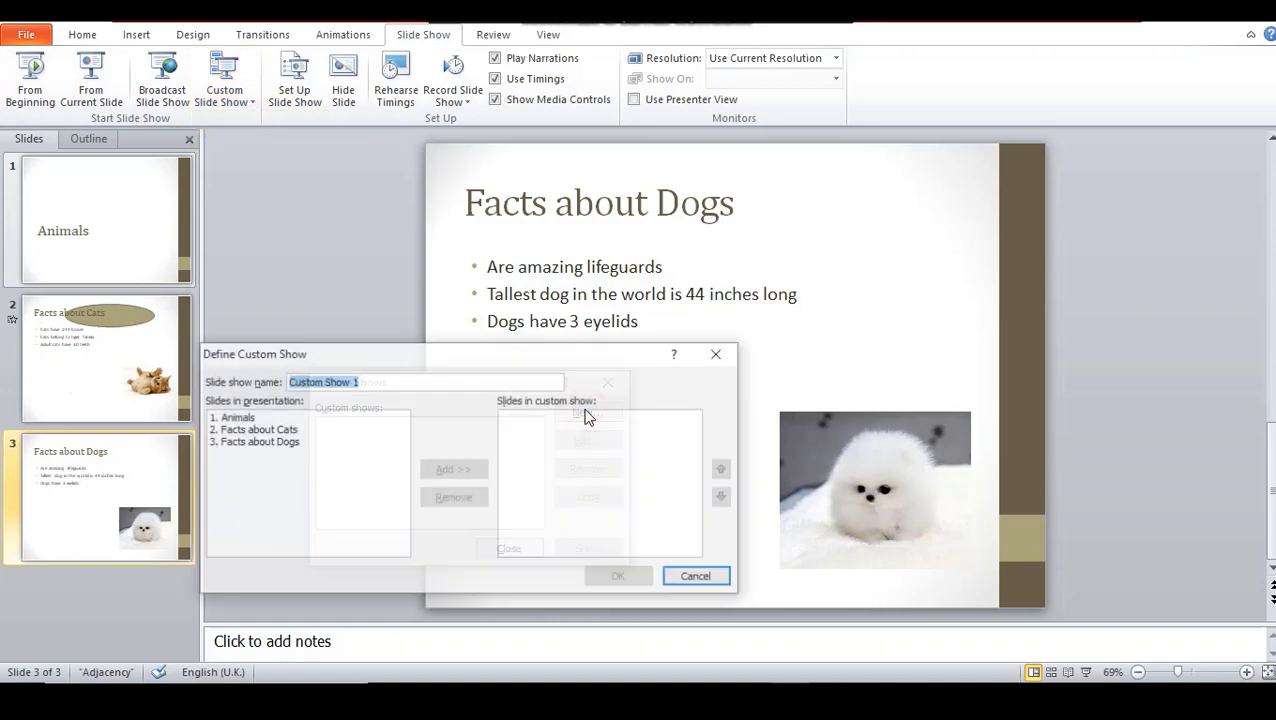
{"action": "left_click", "coordinate": [224, 419]}
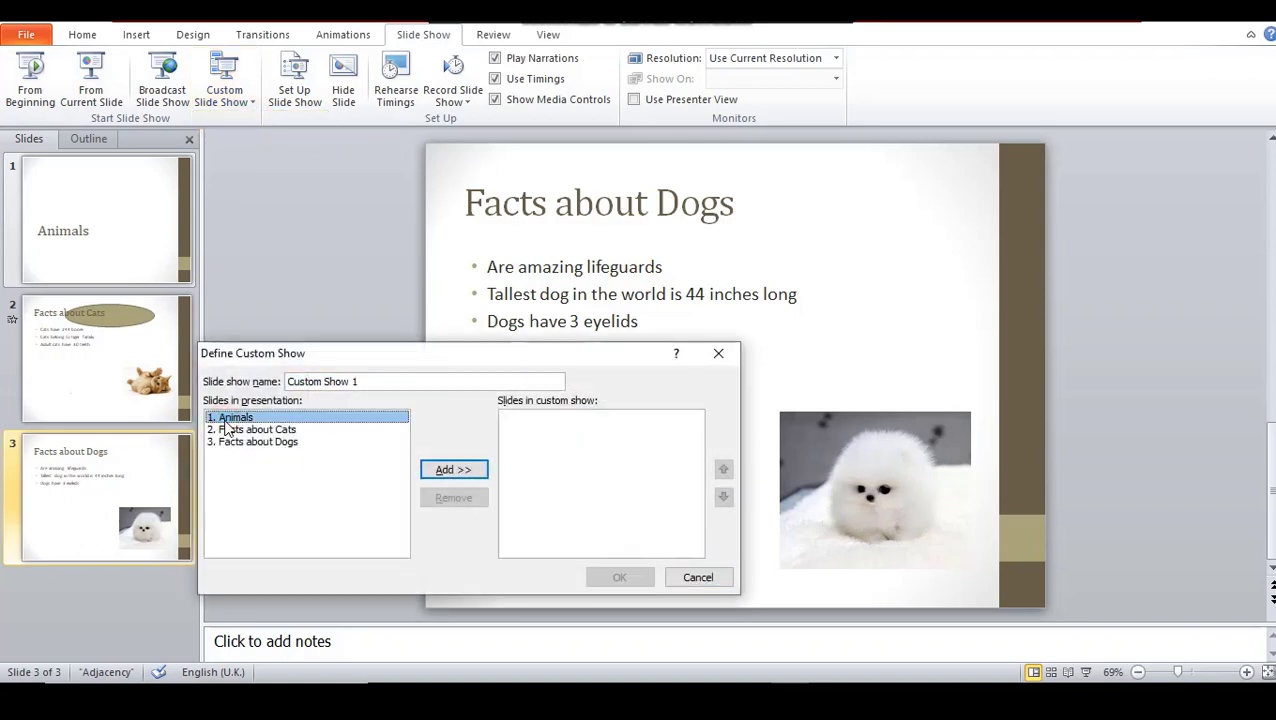
{"action": "left_click", "coordinate": [452, 470]}
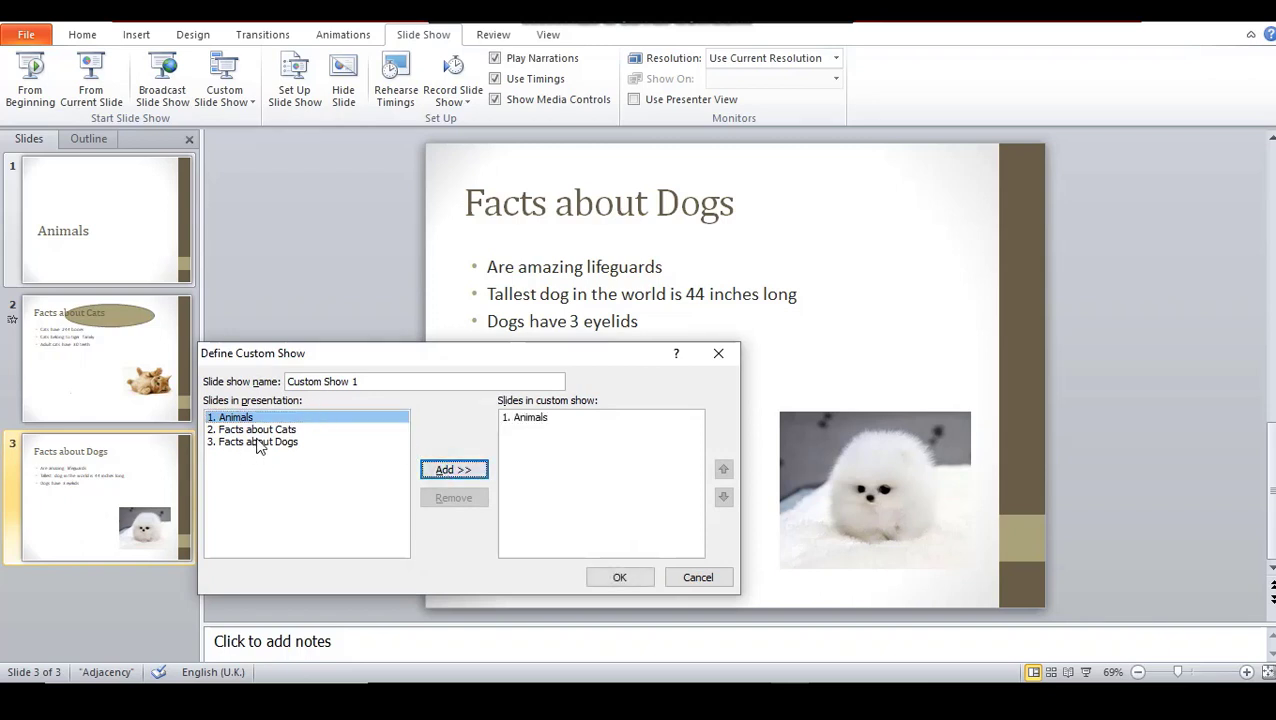
{"action": "left_click", "coordinate": [256, 442]}
{"action": "left_click", "coordinate": [464, 474]}
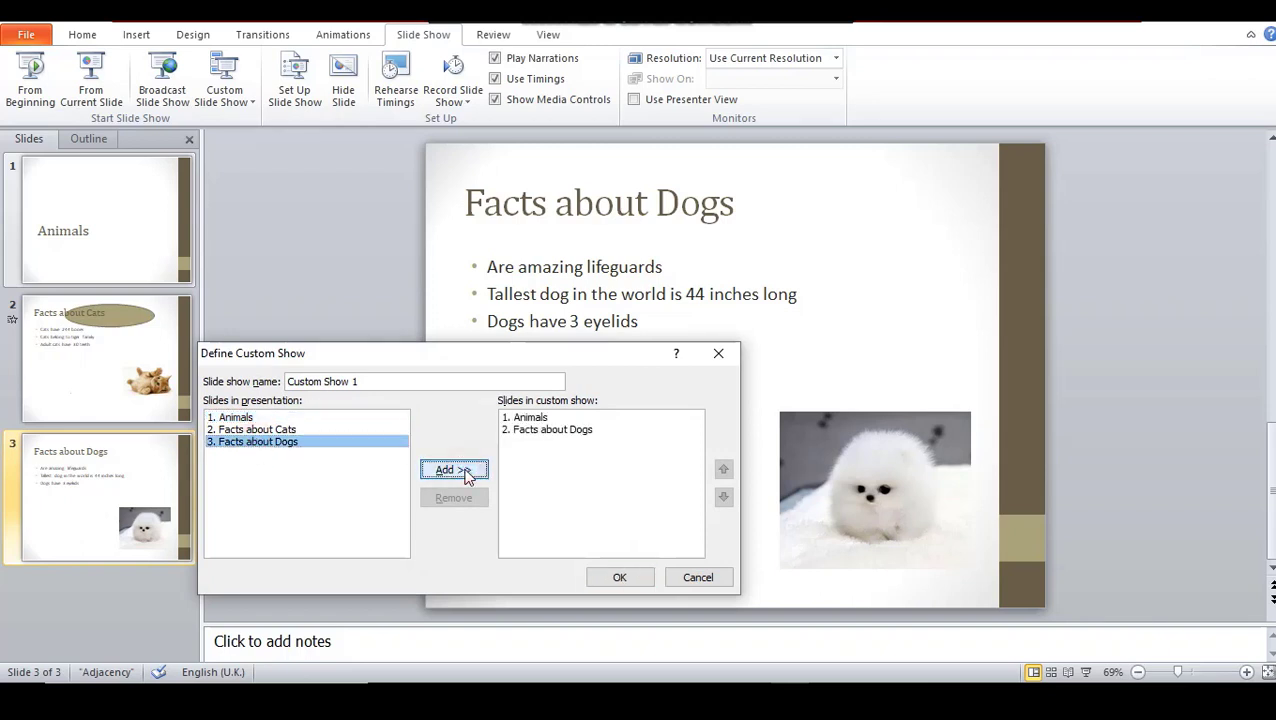
{"action": "left_click", "coordinate": [620, 577]}
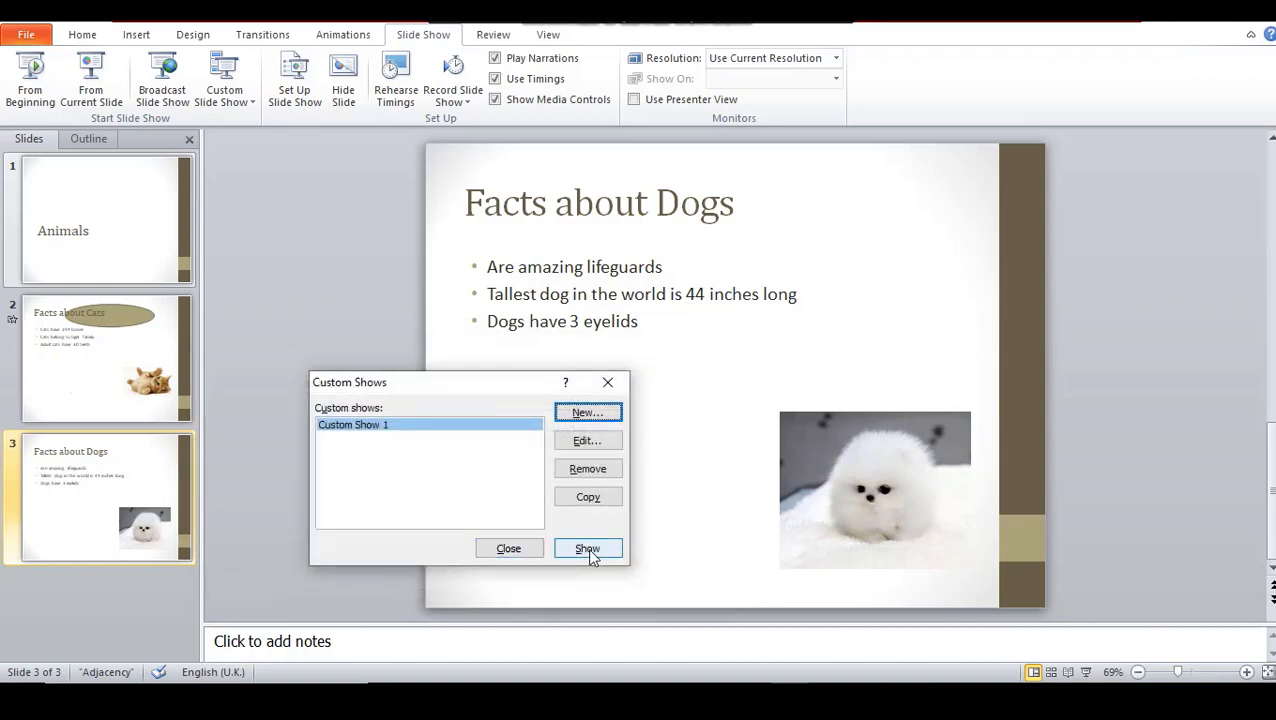
Play Custom Show 1 from Animals through Facts about Dogs, then end the show.
{"action": "left_click", "coordinate": [588, 549]}
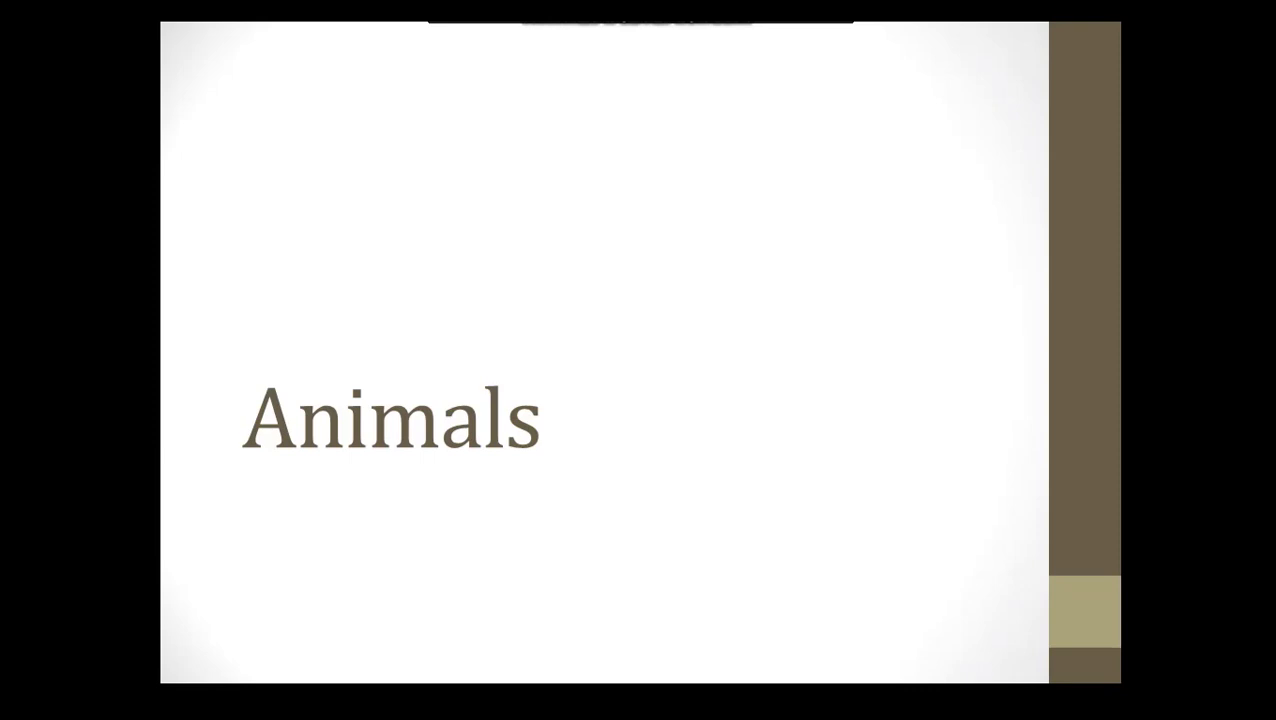
{"action": "key", "text": "Right"}
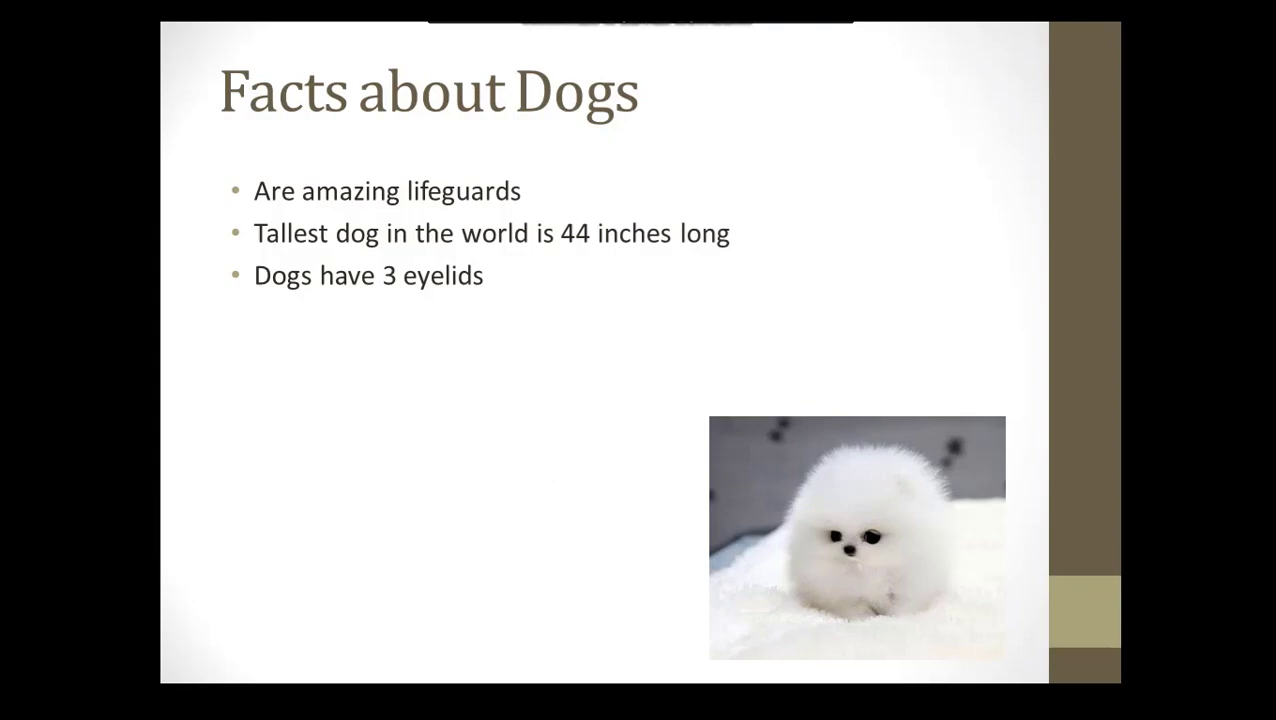
{"action": "key", "text": "Escape"}
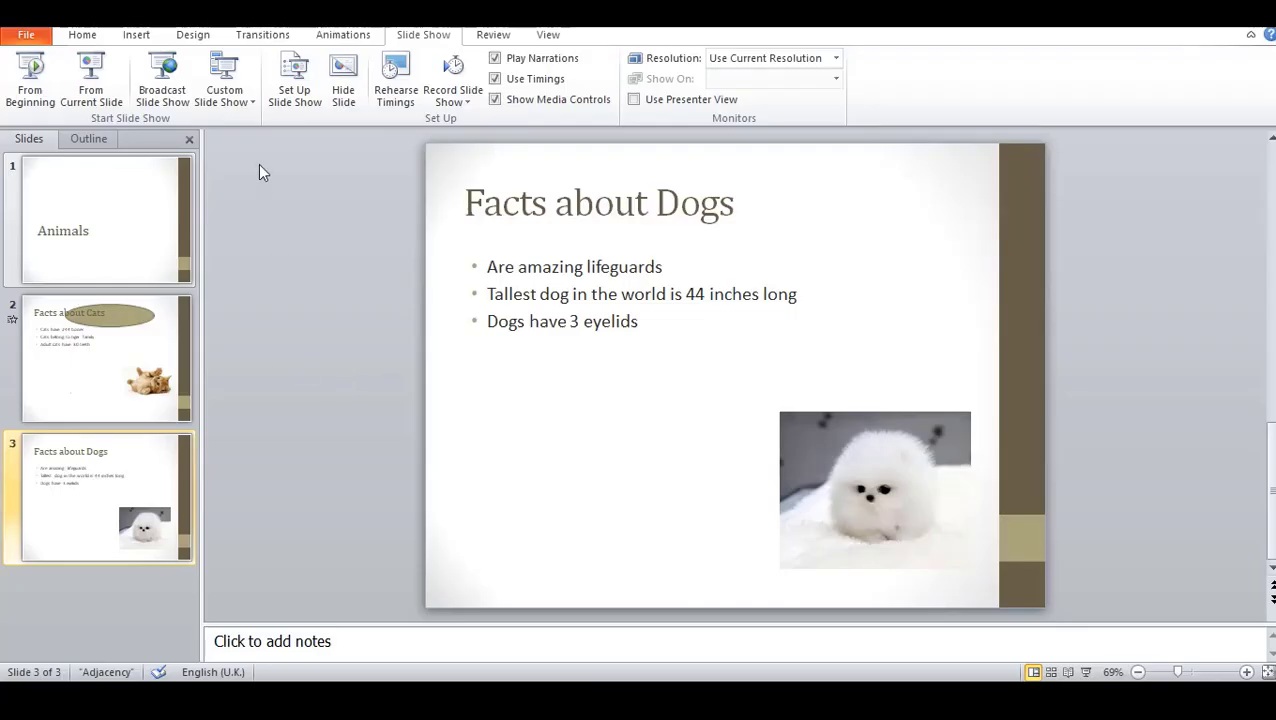
In Set Up Show, try the window and kiosk show types, then settle on Presented by a speaker.
{"action": "left_click", "coordinate": [291, 95]}
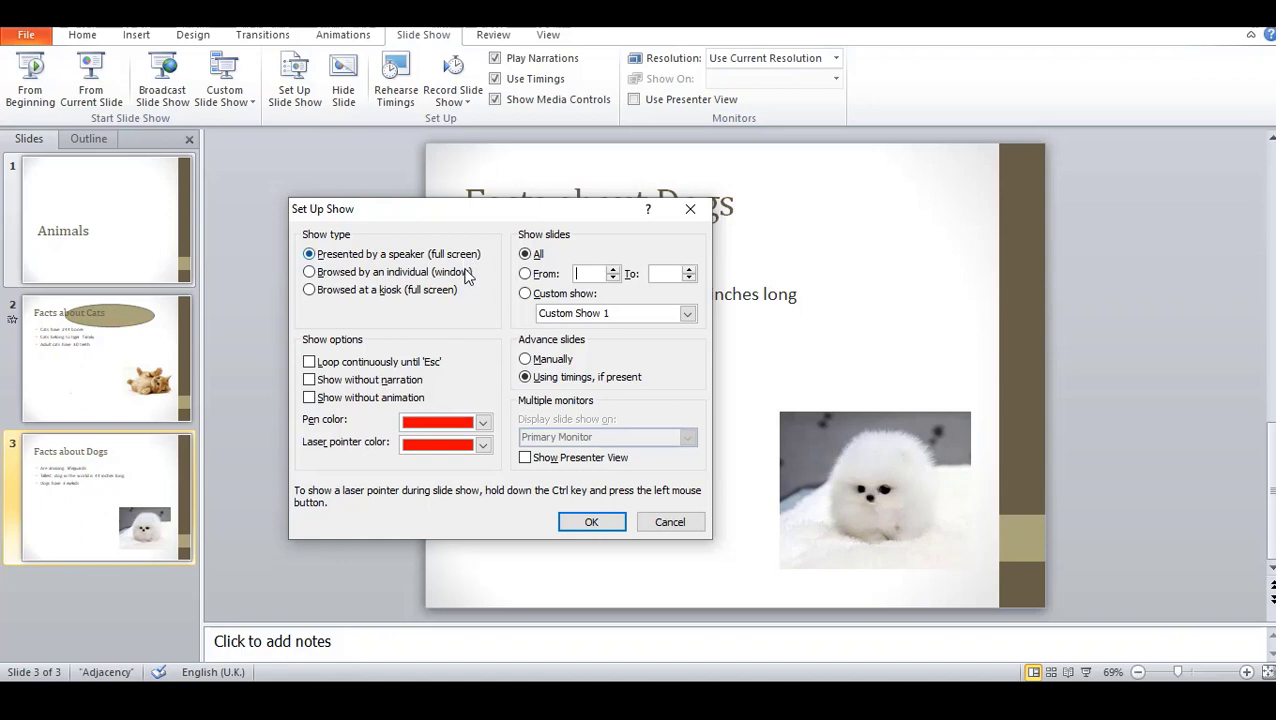
{"action": "left_click", "coordinate": [465, 276]}
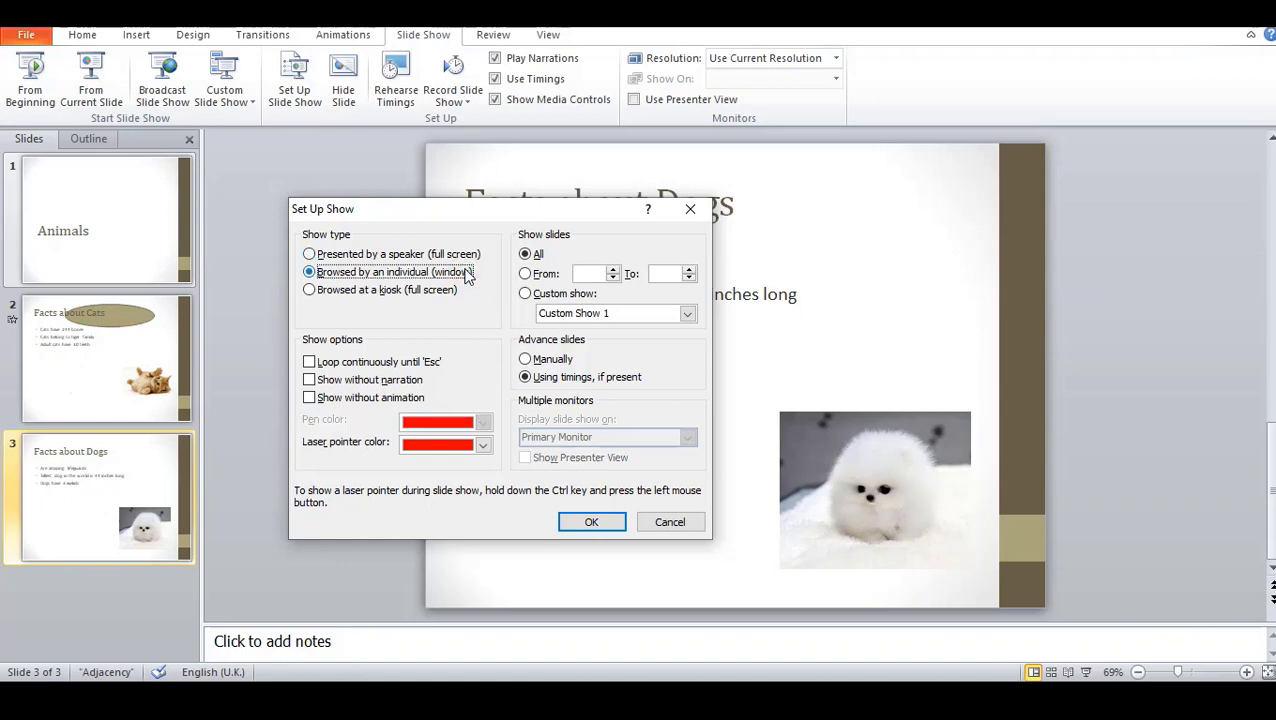
{"action": "left_click", "coordinate": [384, 289]}
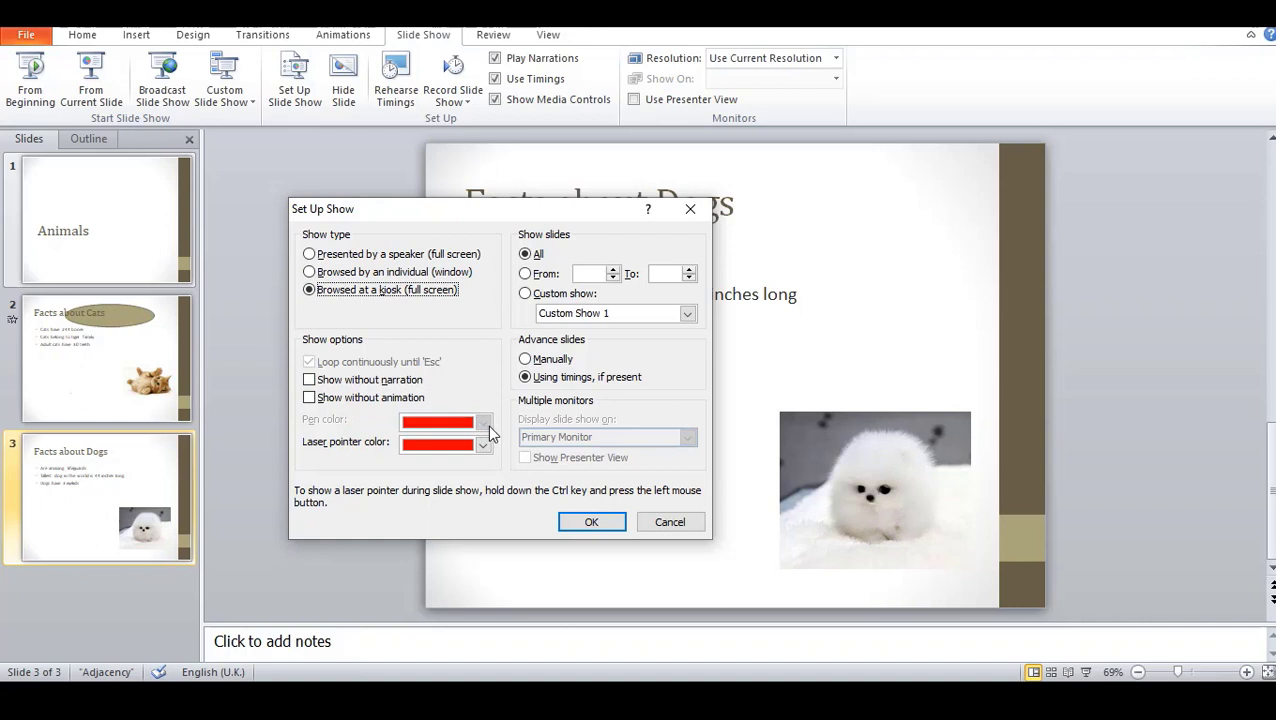
{"action": "left_click", "coordinate": [310, 254]}
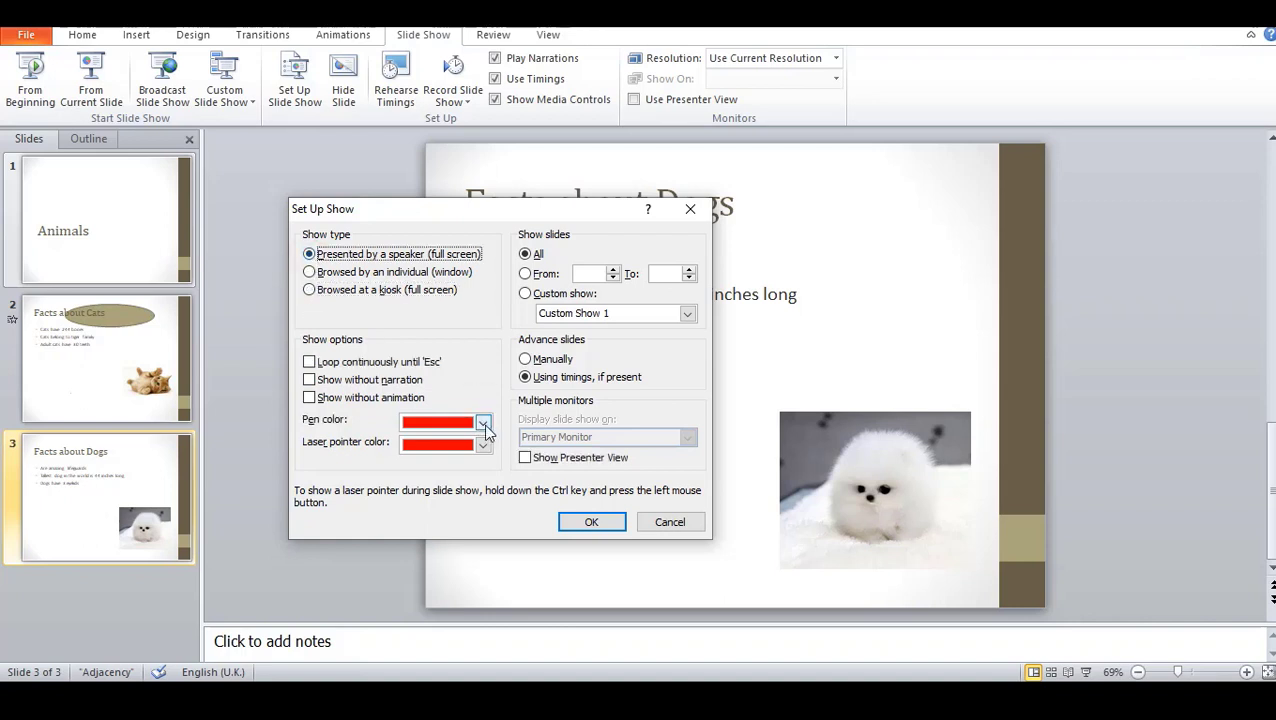
Keep both the pen colour and laser pointer colour set to red.
{"action": "left_click", "coordinate": [484, 424]}
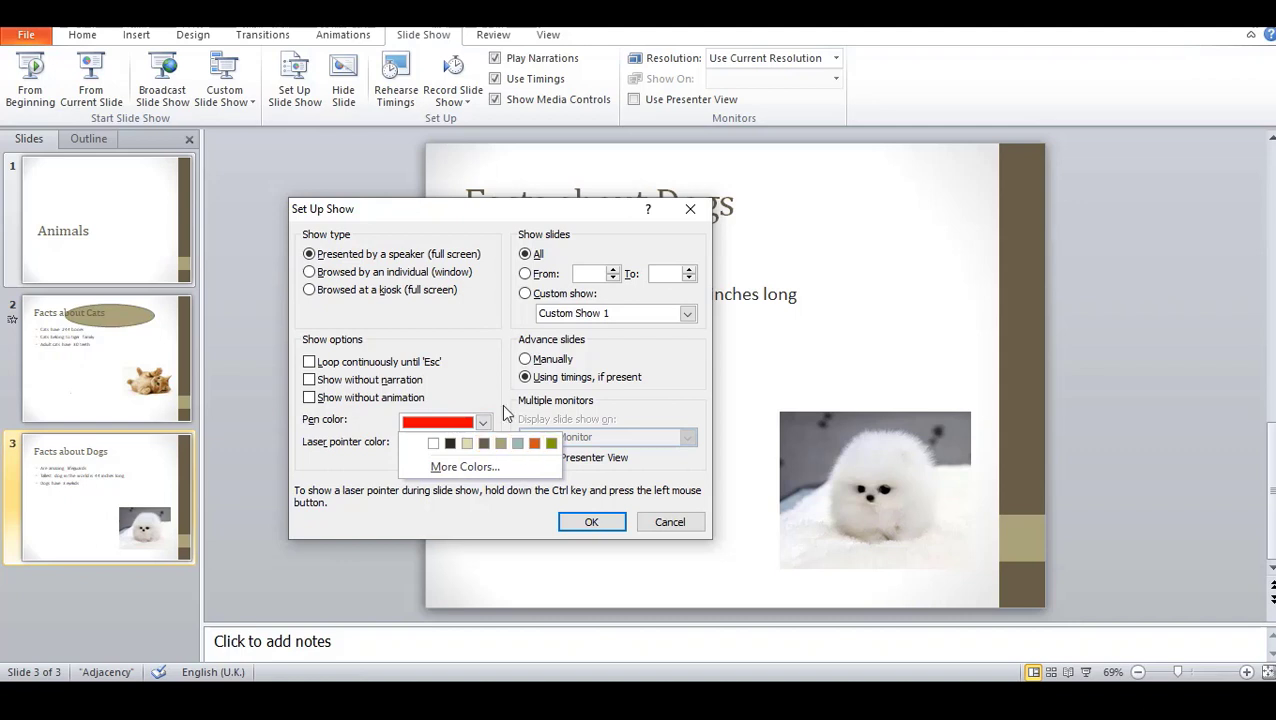
{"action": "left_click", "coordinate": [487, 386]}
{"action": "left_click", "coordinate": [483, 445]}
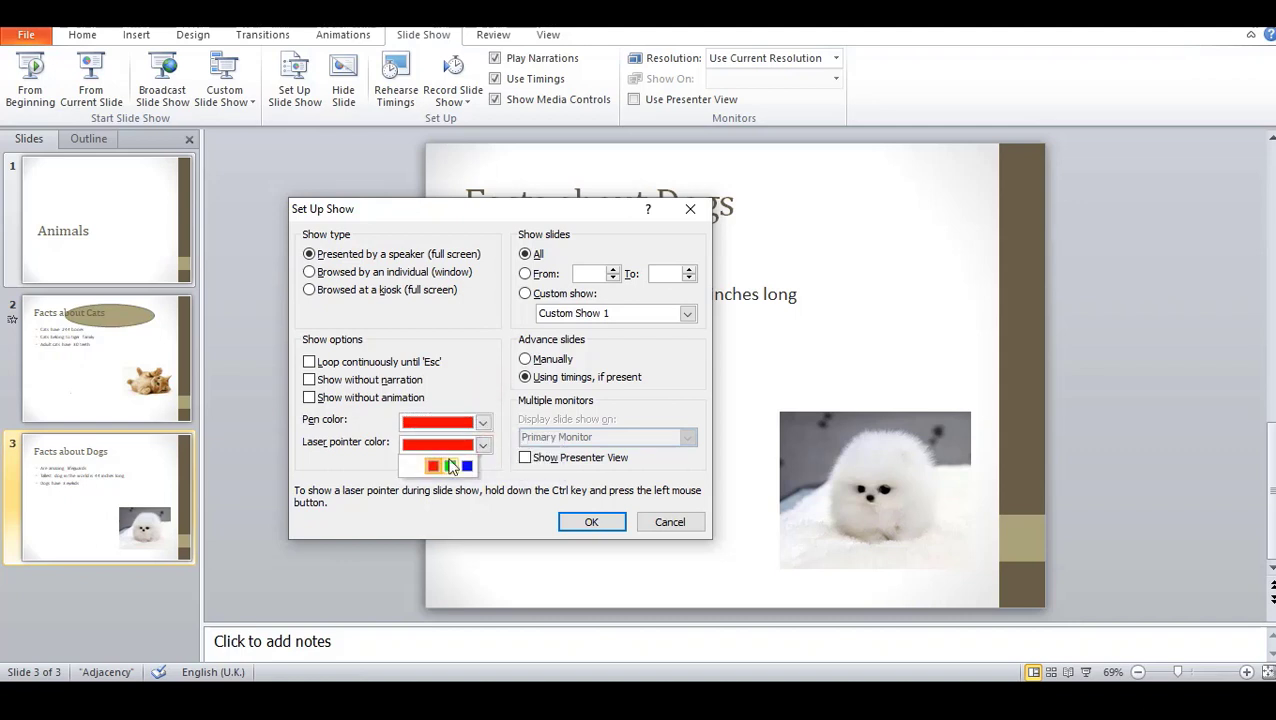
{"action": "left_click", "coordinate": [463, 378]}
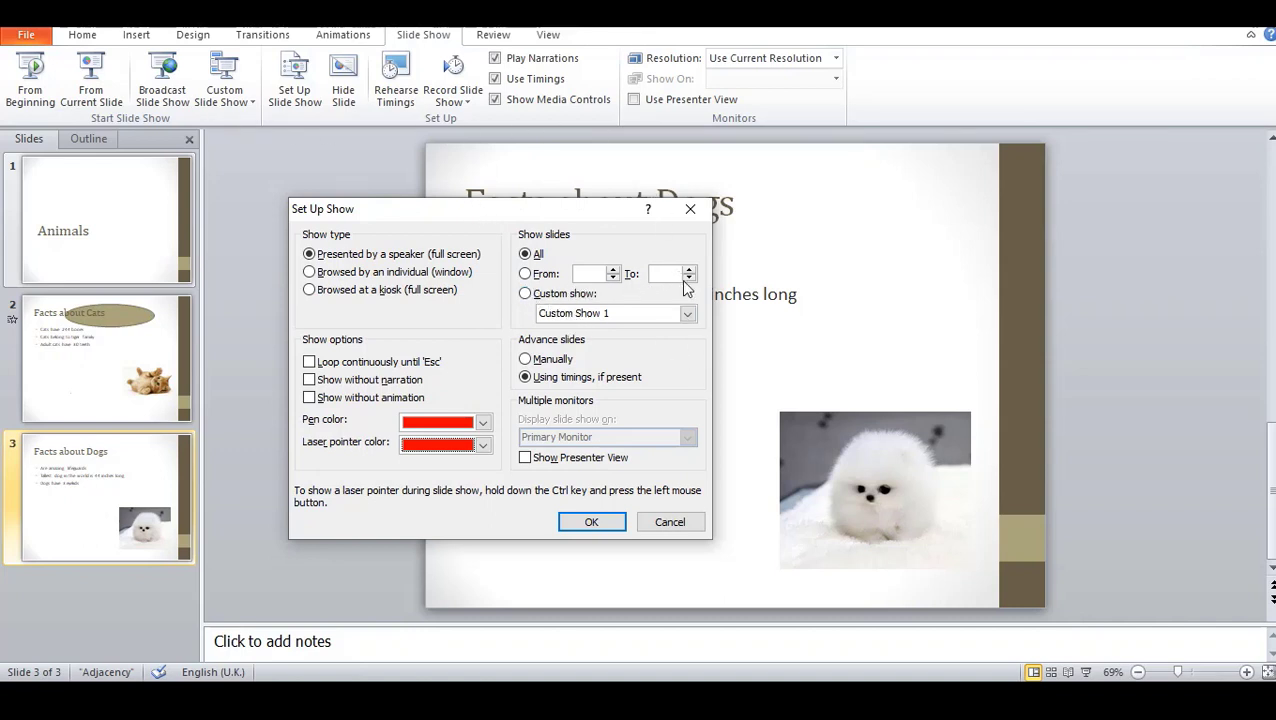
Set the show to play Custom Show 1 instead of all slides and apply the setup.
{"action": "left_click", "coordinate": [527, 295]}
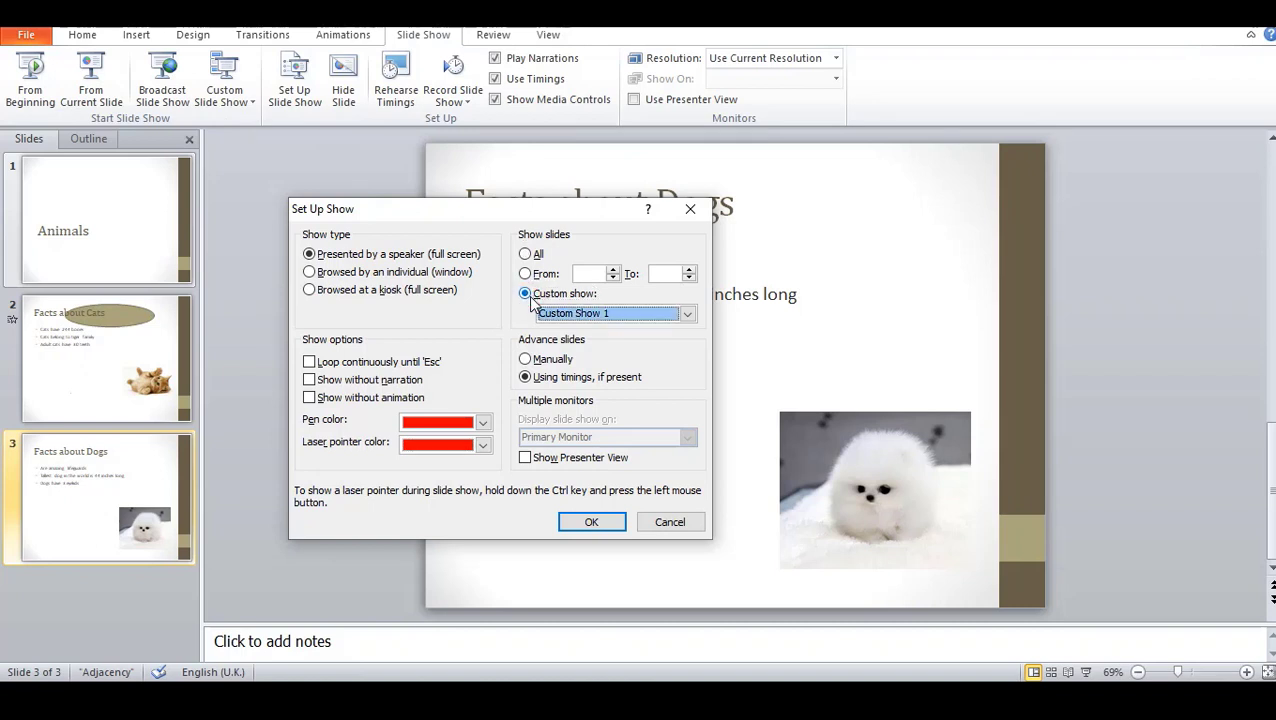
{"action": "left_click", "coordinate": [603, 520]}
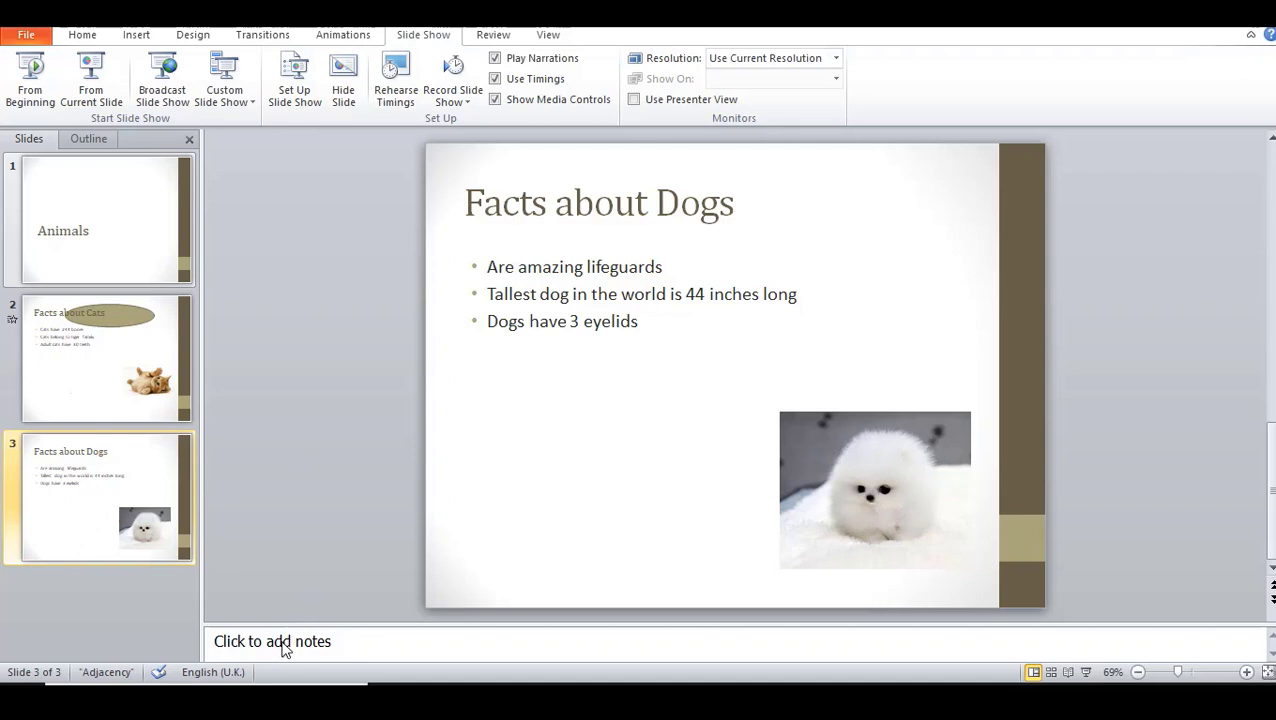
{"action": "left_click", "coordinate": [339, 640]}
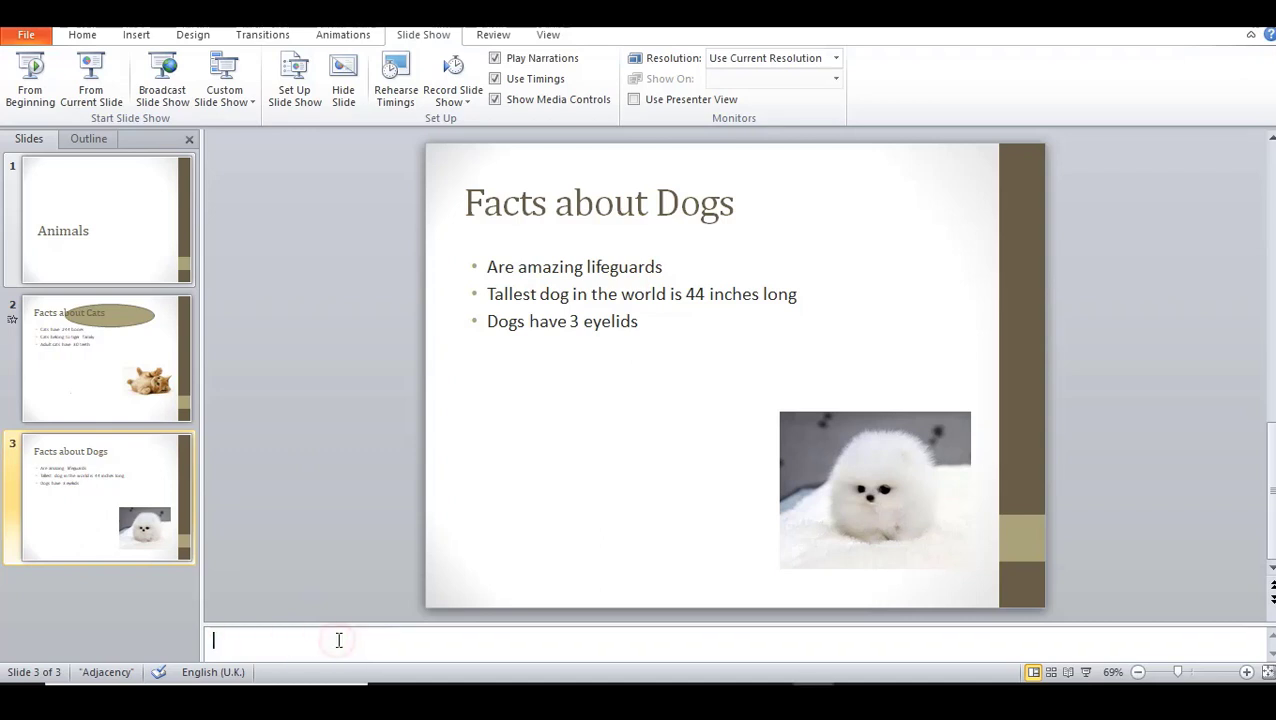
{"action": "type", "text": "Uljhl.kjkl;ml"}
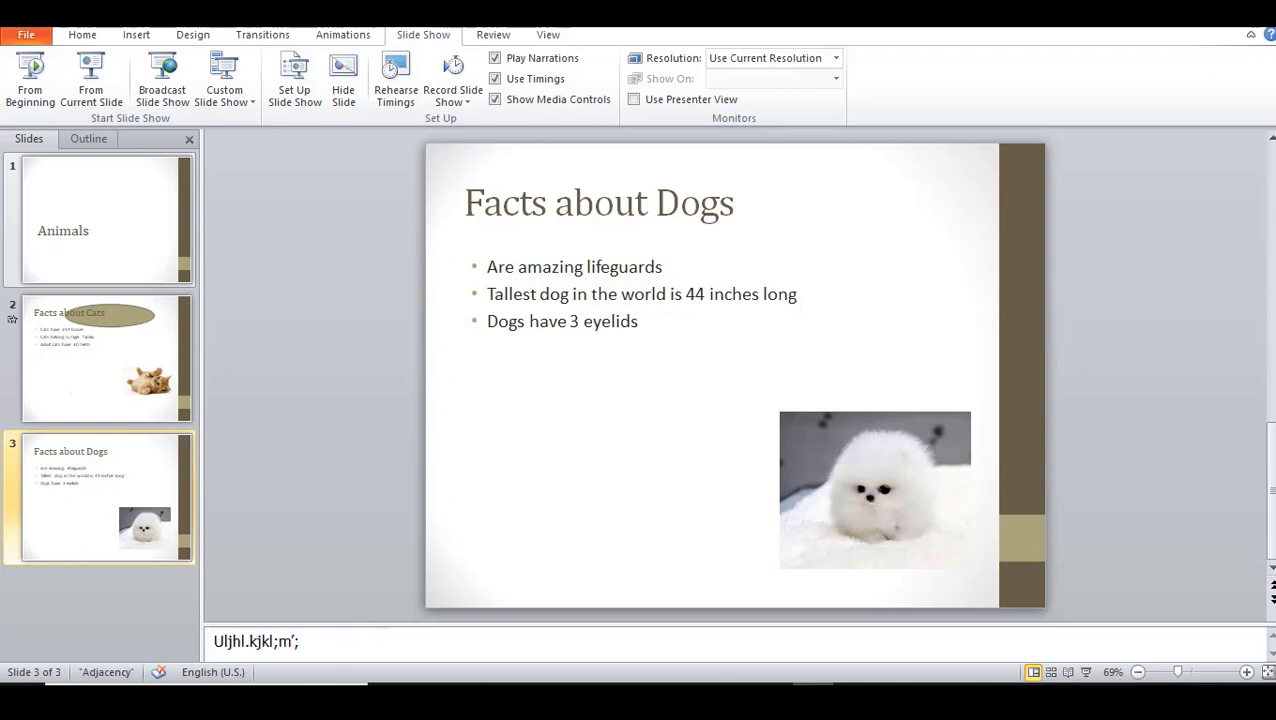
{"action": "key", "text": "BackSpace"}
{"action": "key", "text": "BackSpace"}
{"action": "key", "text": "BackSpace"}
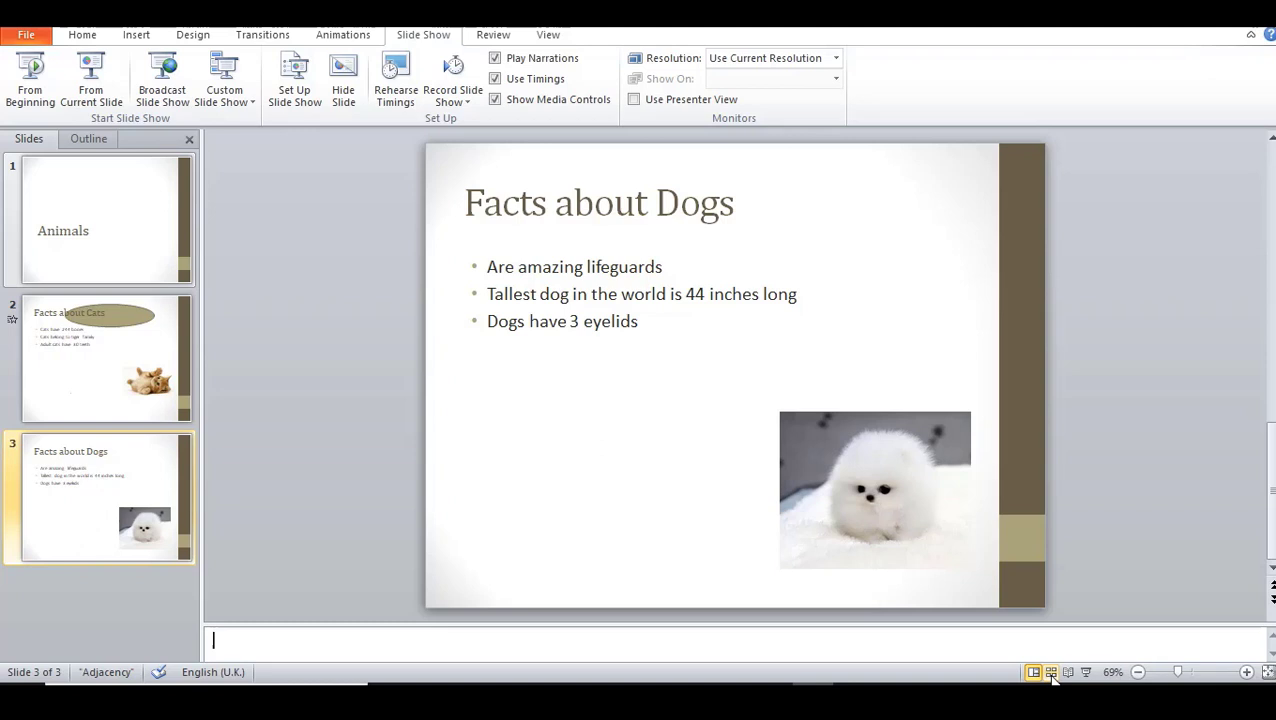
Preview the slides in Slide Sorter and Reading View, then start the full-screen slide show.
{"action": "left_click", "coordinate": [1051, 673]}
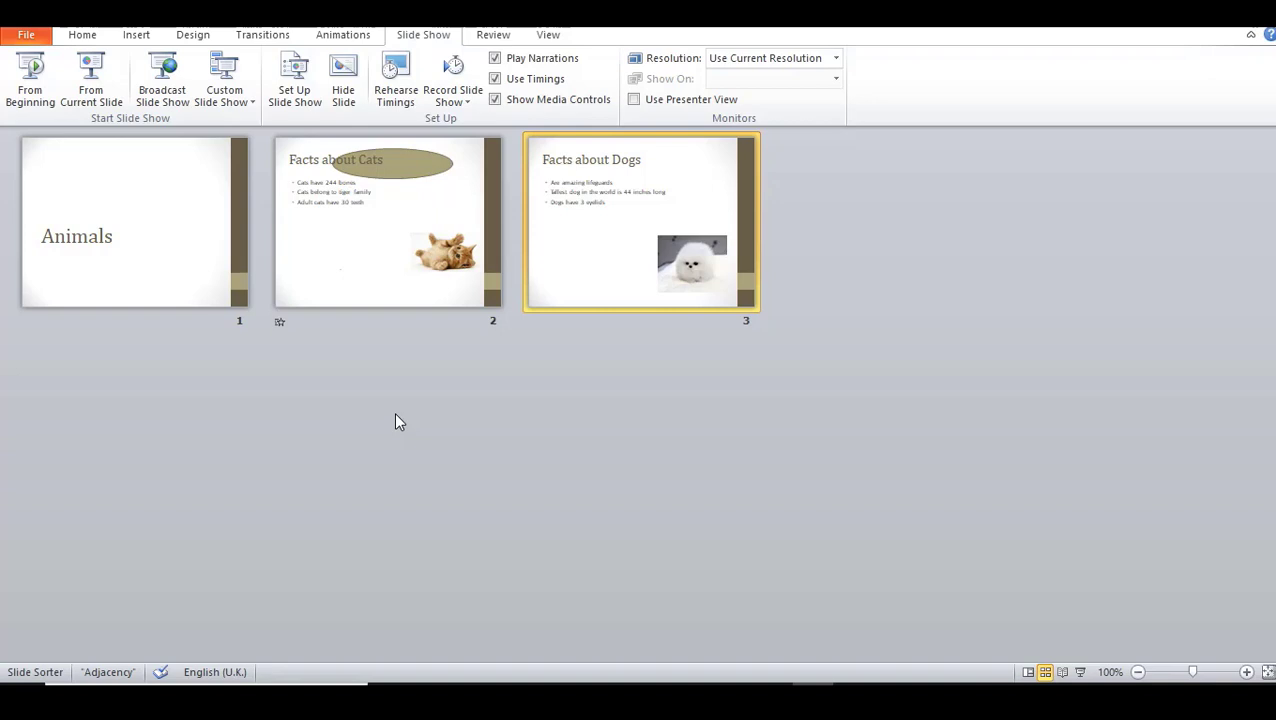
{"action": "left_click", "coordinate": [1063, 672]}
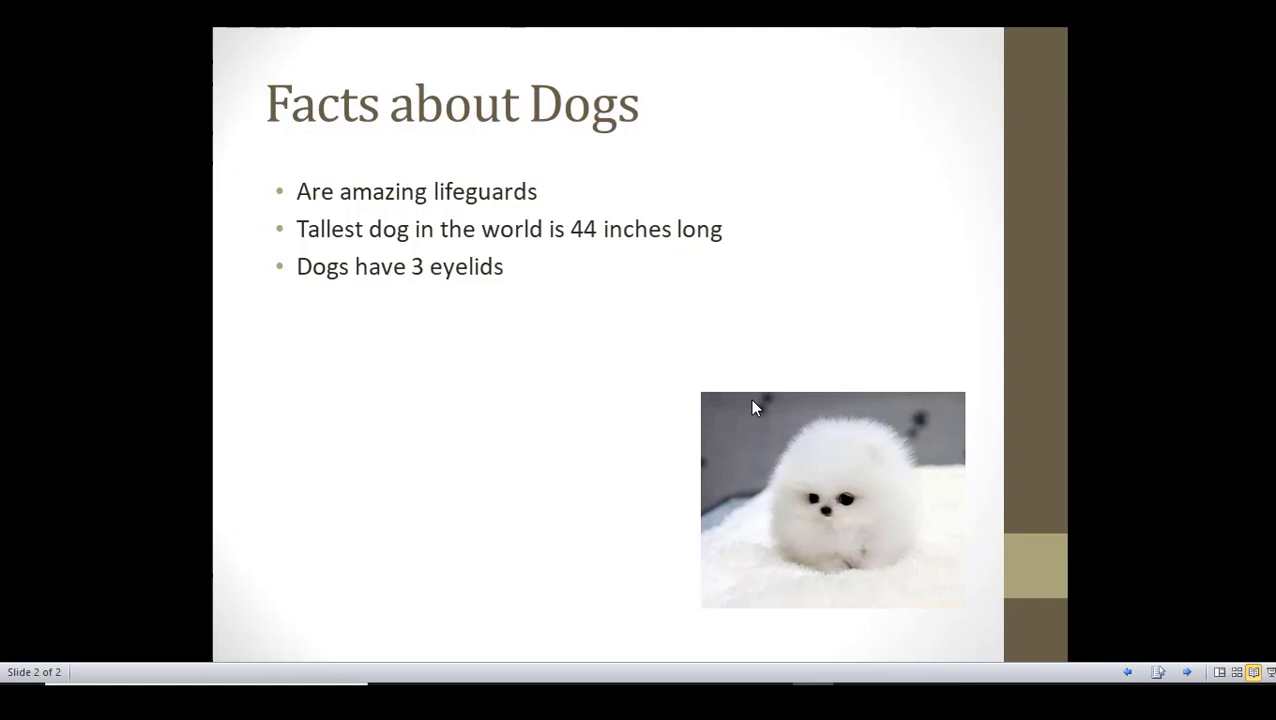
{"action": "key", "text": "Escape"}
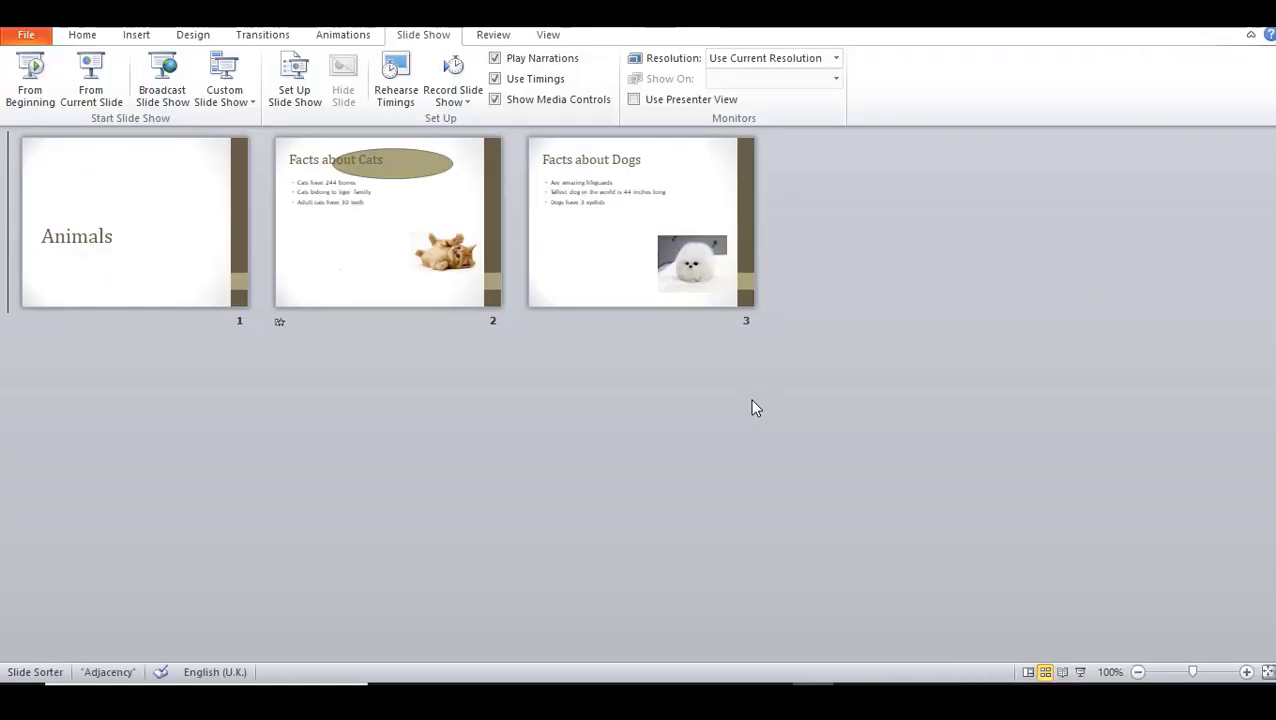
{"action": "left_click", "coordinate": [1079, 673]}
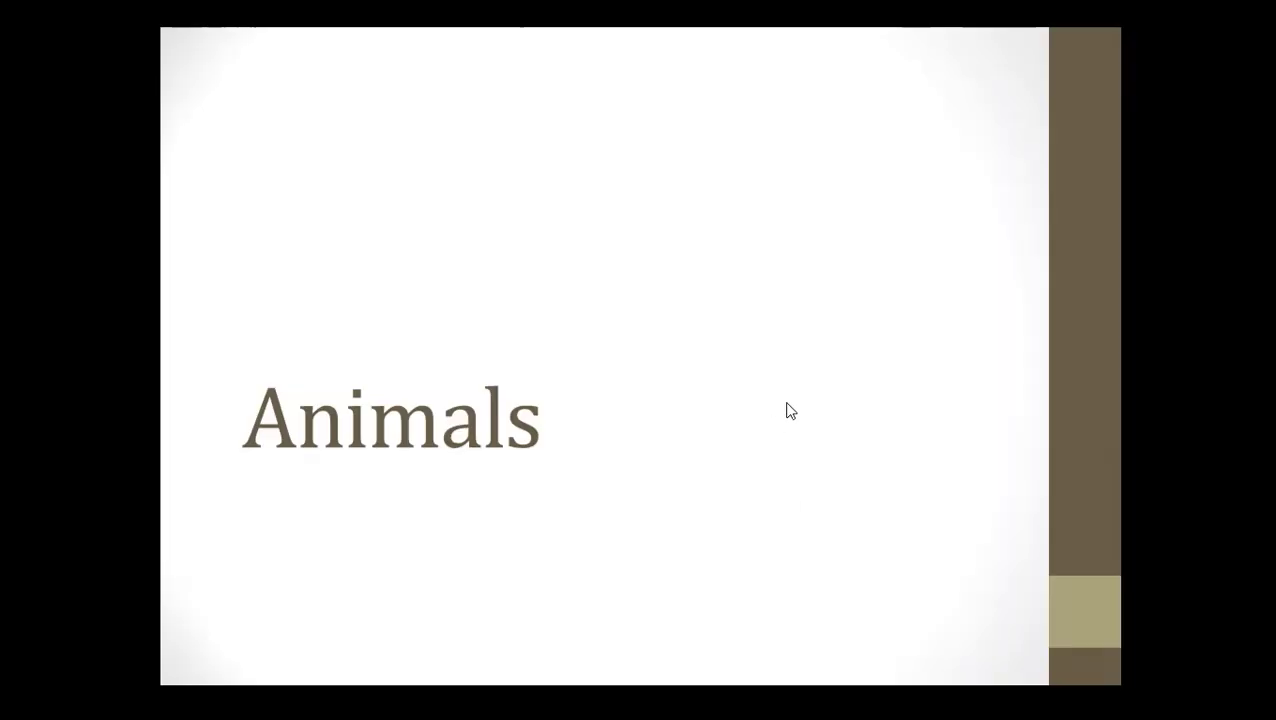